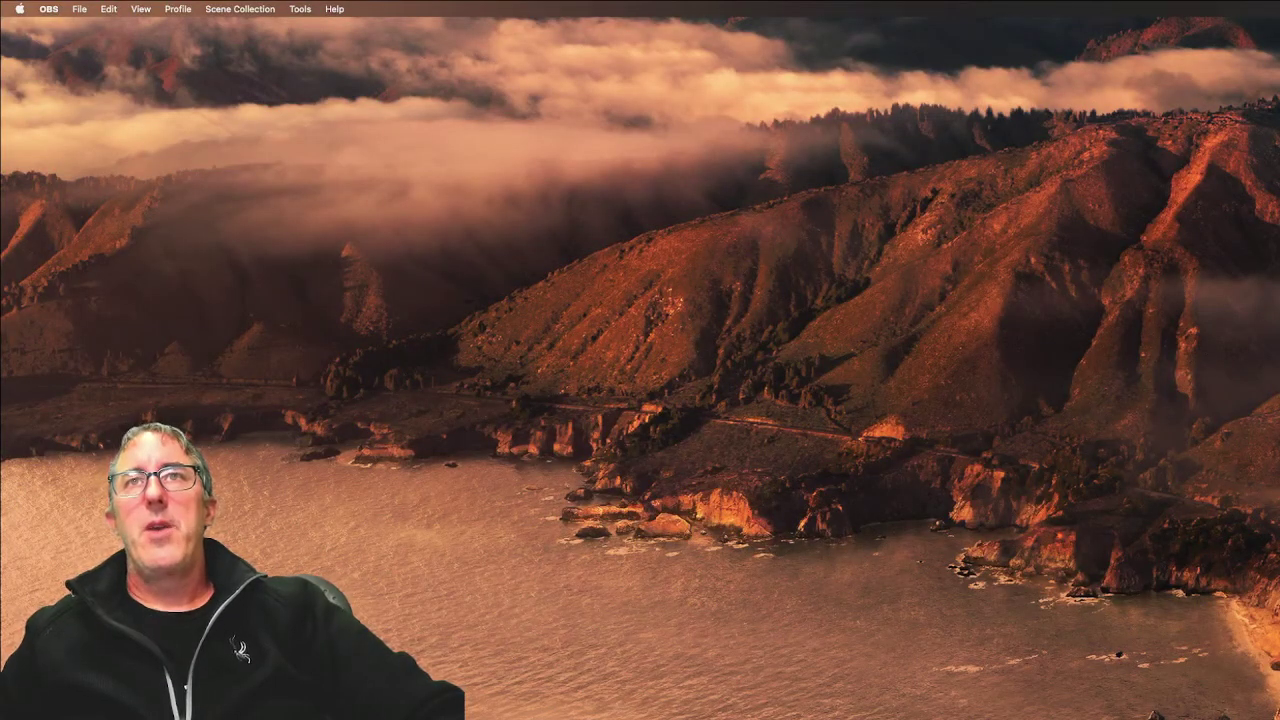
# Step: Review the Tinderbox Forum post on the 4Cs of Knowledge Management down to its workflow diagram, then clear the browser window off the desktop
pyautogui.moveTo(1279, 118); pyautogui.dragTo(702, 118)
pyautogui.moveTo(876, 114); pyautogui.dragTo(930, 52)
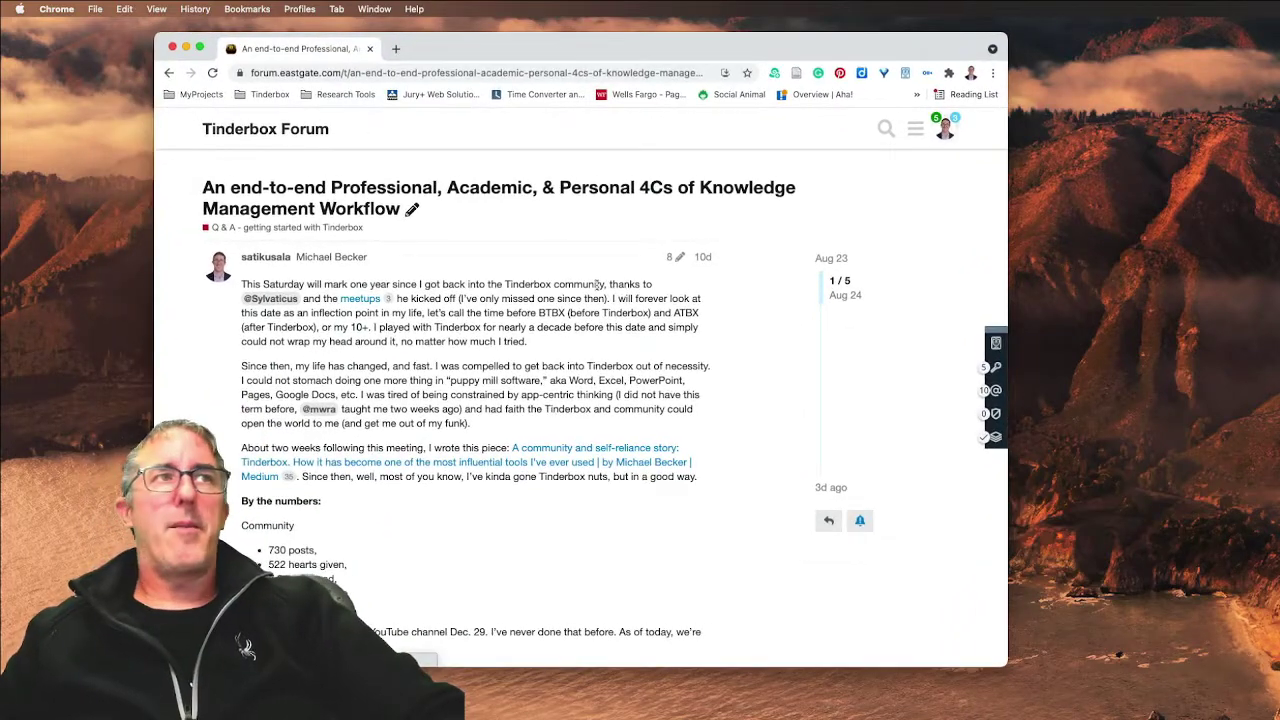
pyautogui.scroll(-2, 597, 284)
pyautogui.scroll(2, 450, 240)
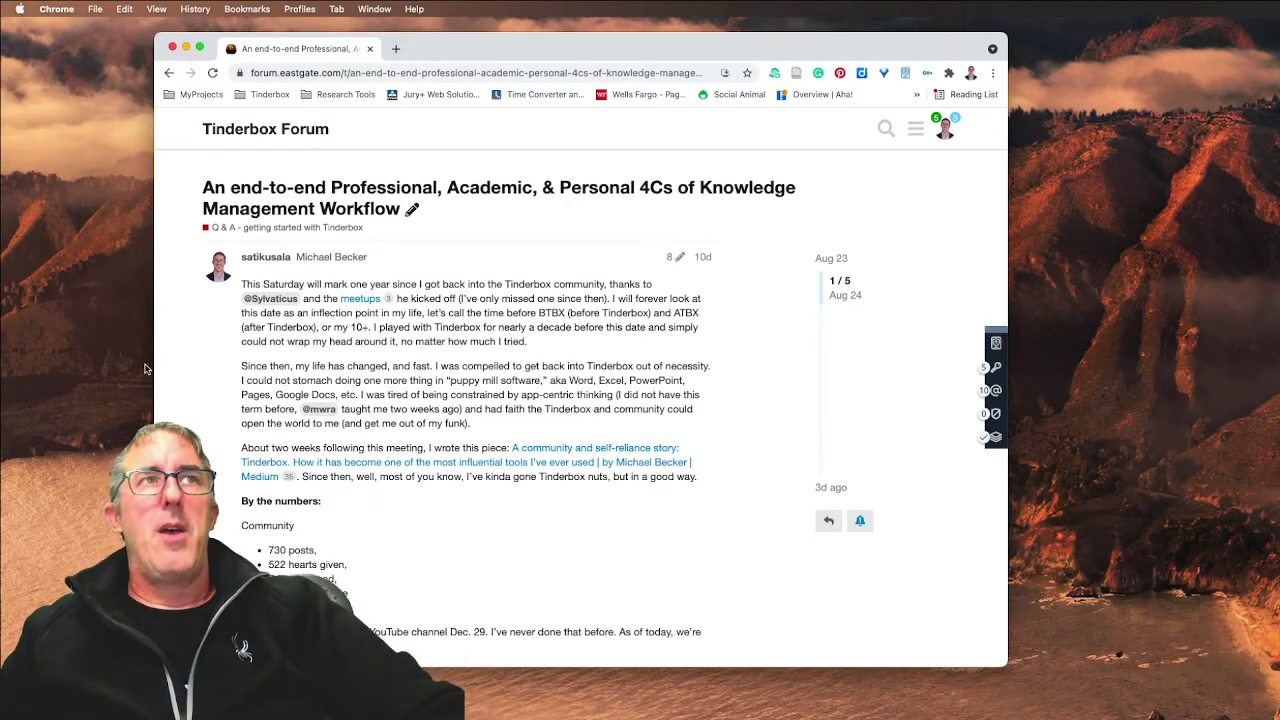
pyautogui.scroll(-15, 254, 438)
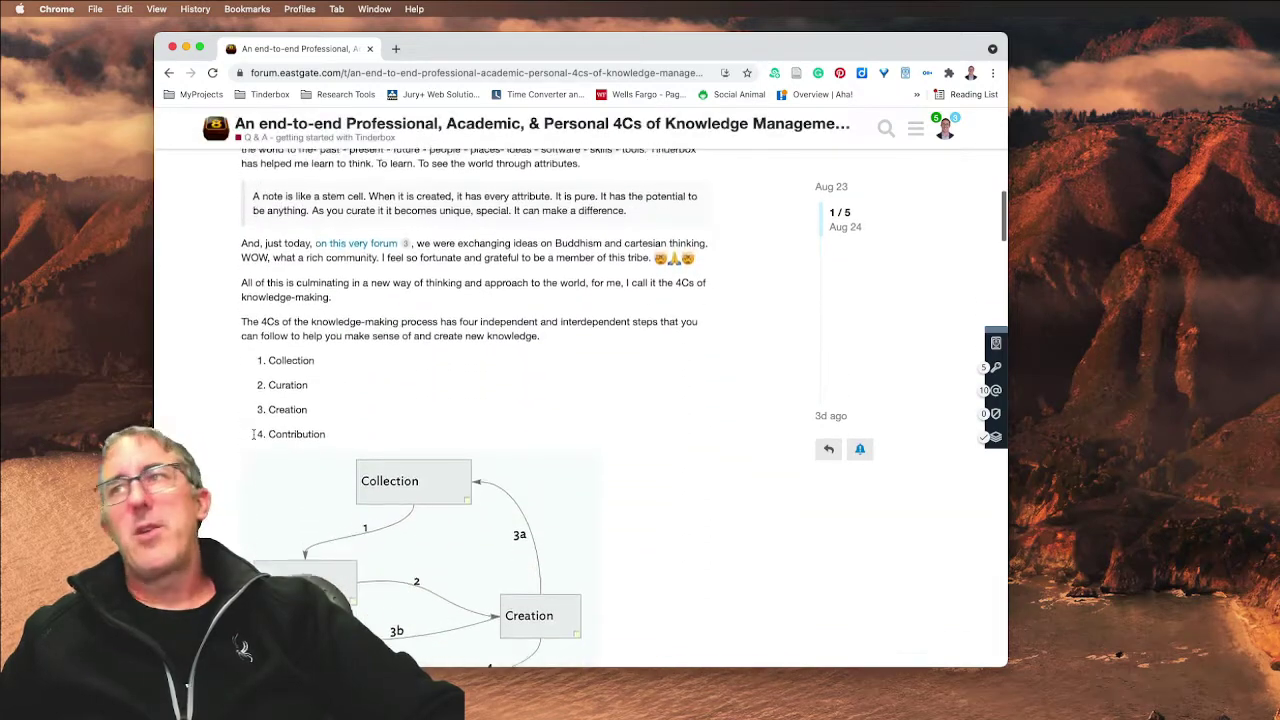
pyautogui.scroll(-2, 300, 410)
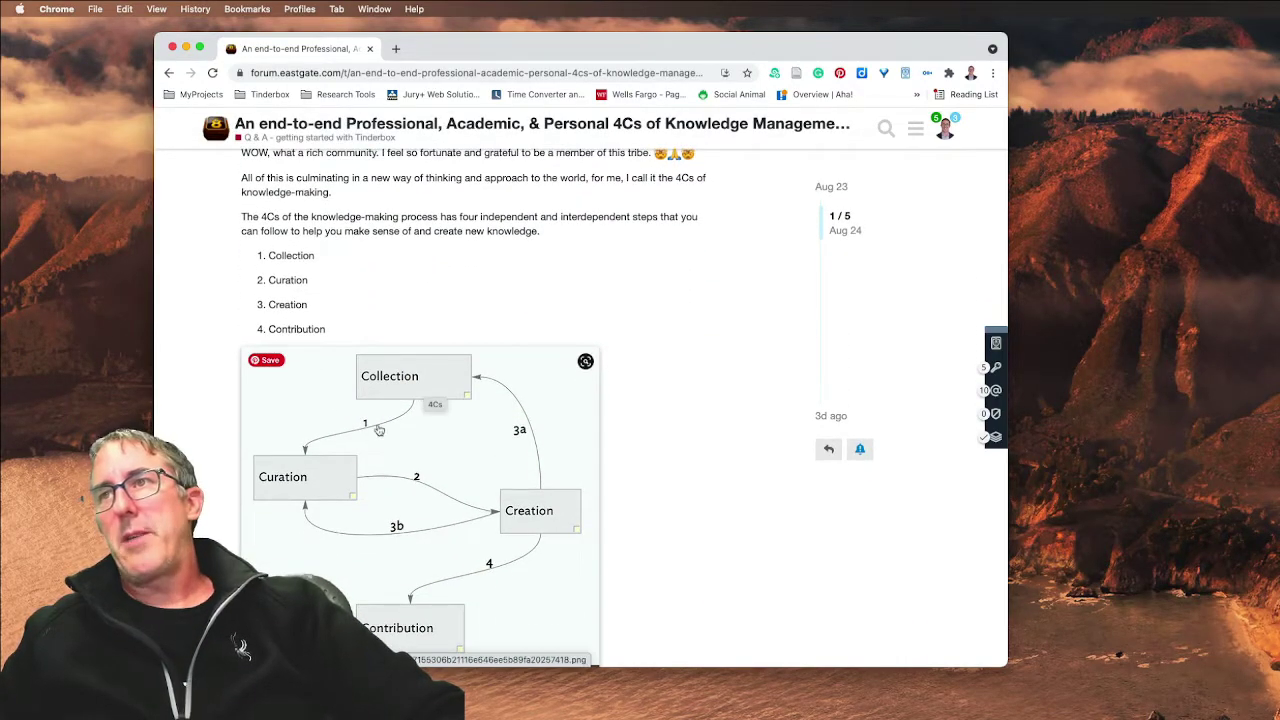
pyautogui.scroll(-1, 365, 440)
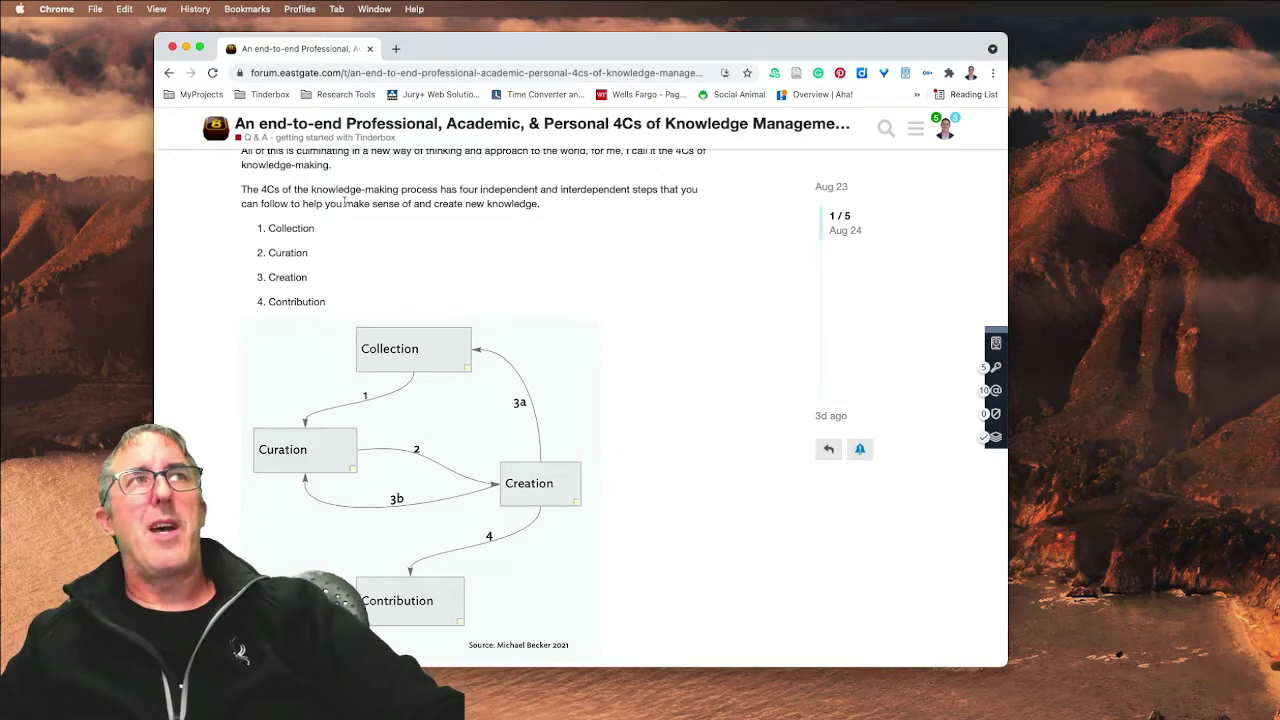
pyautogui.moveTo(549, 44); pyautogui.dragTo(1279, 268)
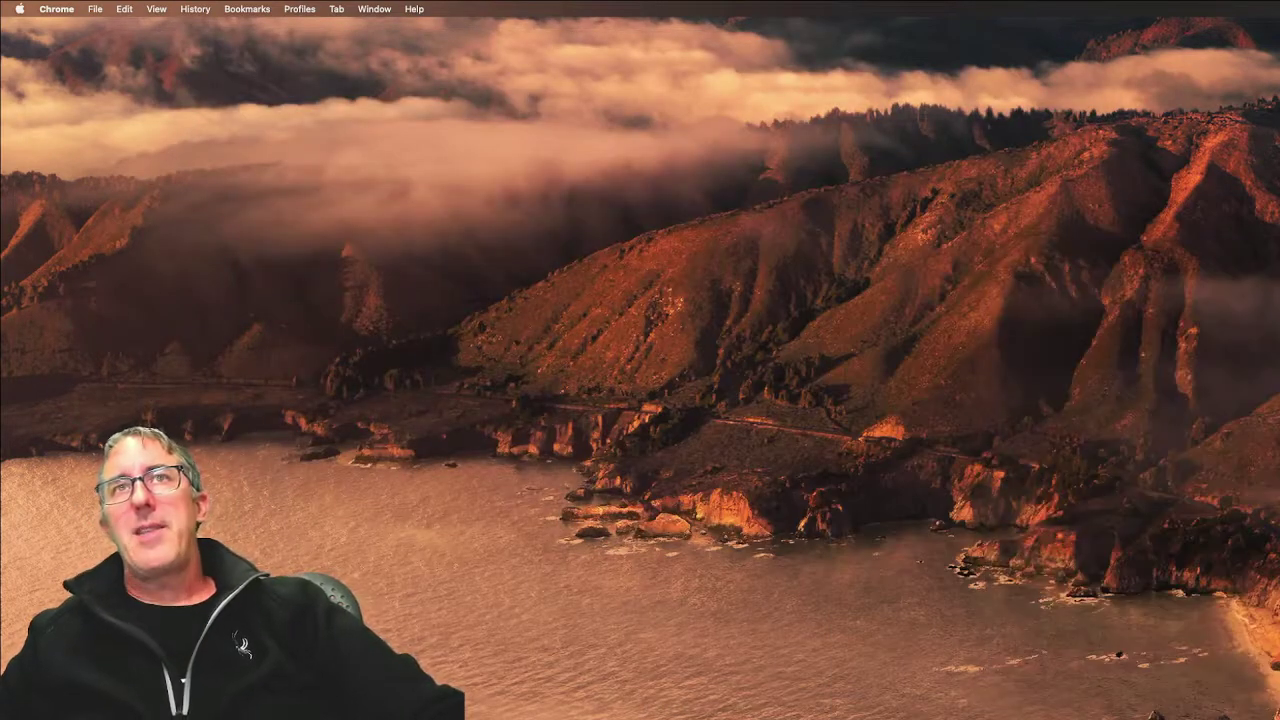
# Step: Bring the Highlights article, the TPB folder in Finder and the Zotero library windows onto the desktop
pyautogui.moveTo(1279, 88)
pyautogui.mouseDown()
pyautogui.moveTo(874, 83)
pyautogui.moveTo(837, 65)
pyautogui.mouseUp()
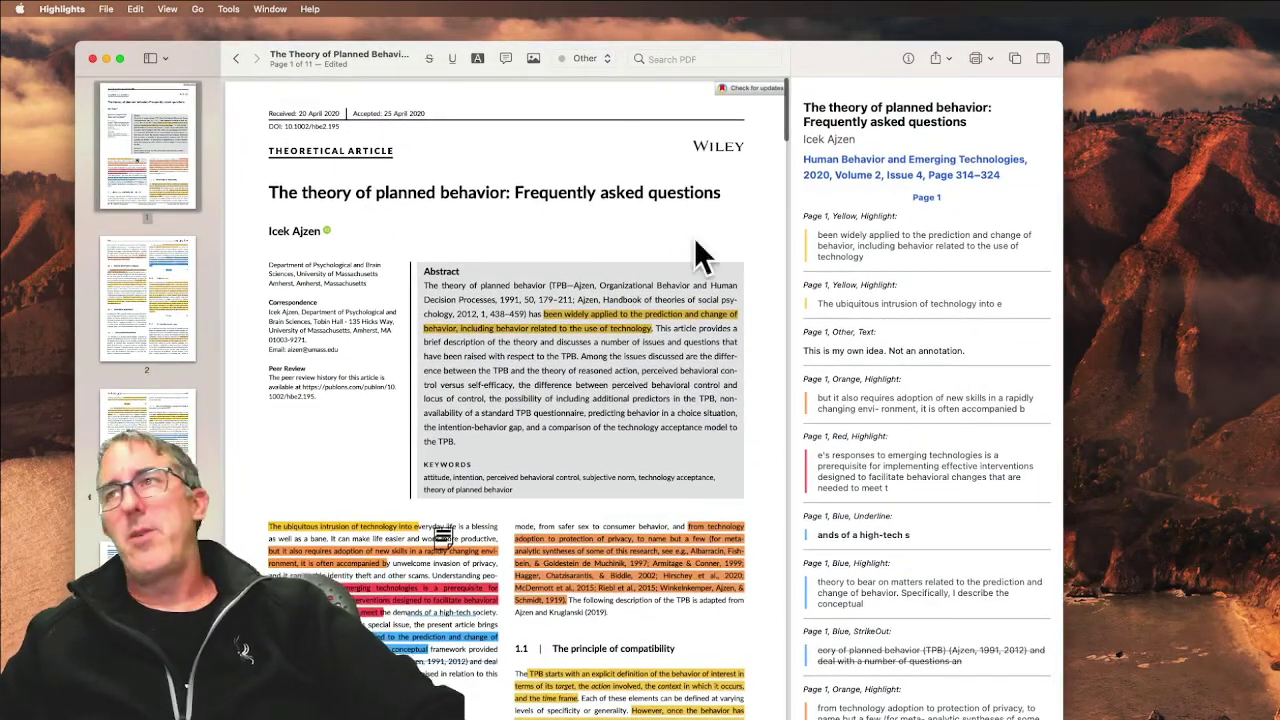
pyautogui.press('super+Tab')
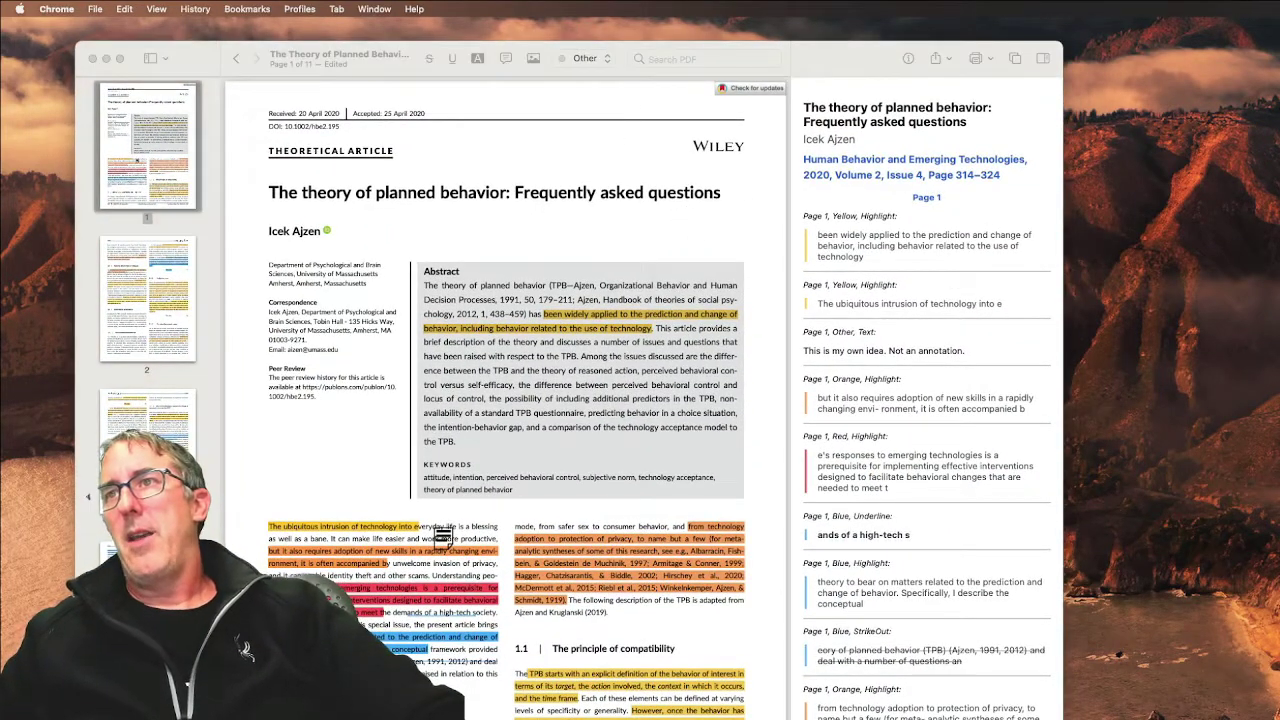
pyautogui.press('super+Tab')
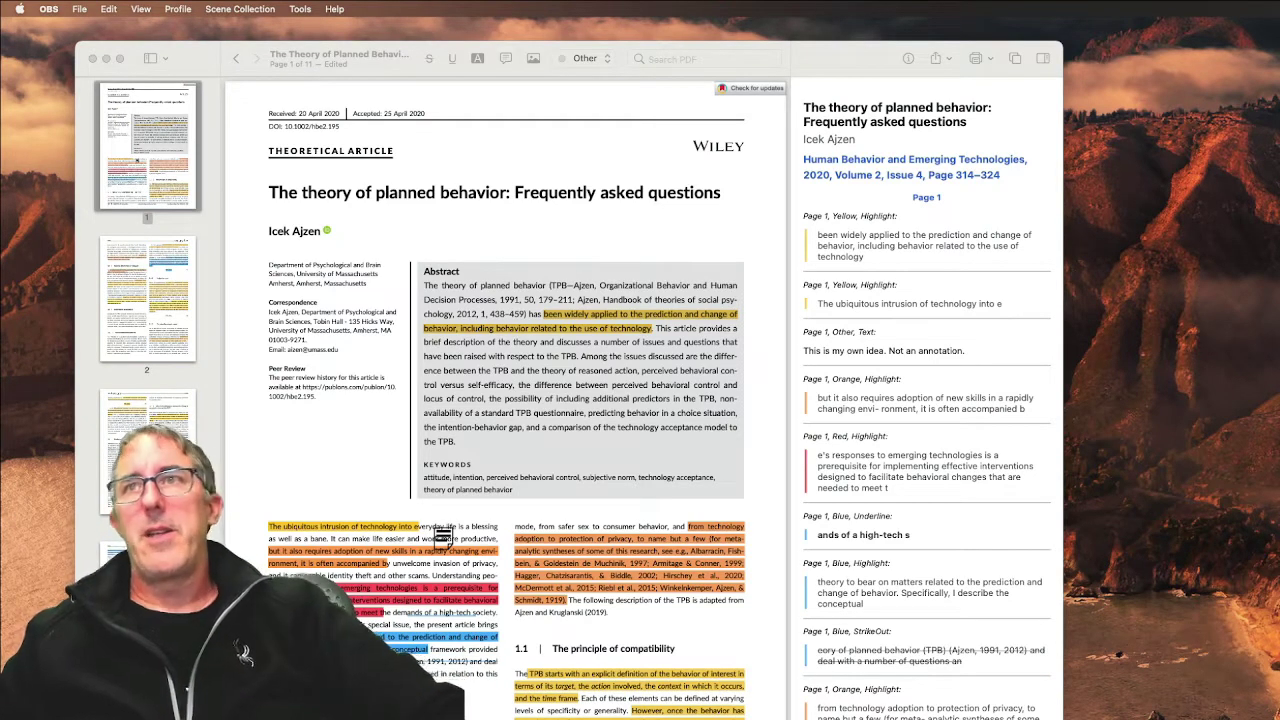
pyautogui.press('super+Tab')
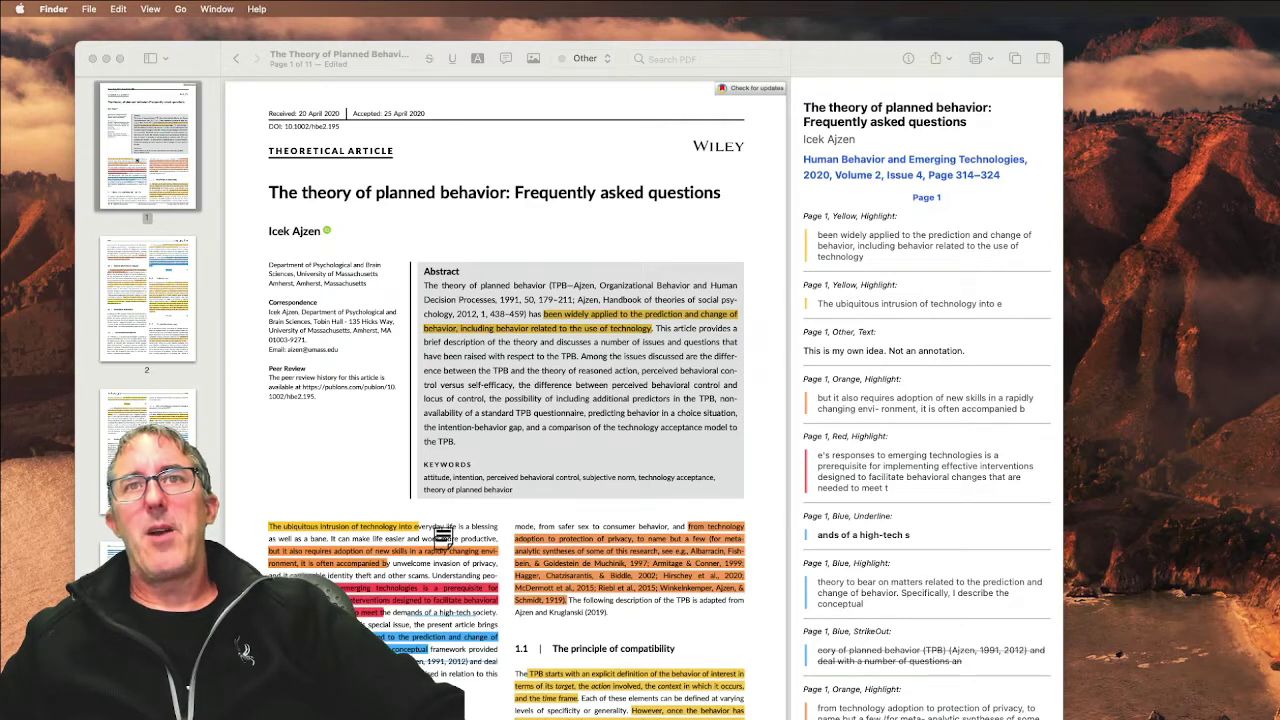
pyautogui.moveTo(1279, 510); pyautogui.dragTo(494, 467)
pyautogui.press('super+Tab')
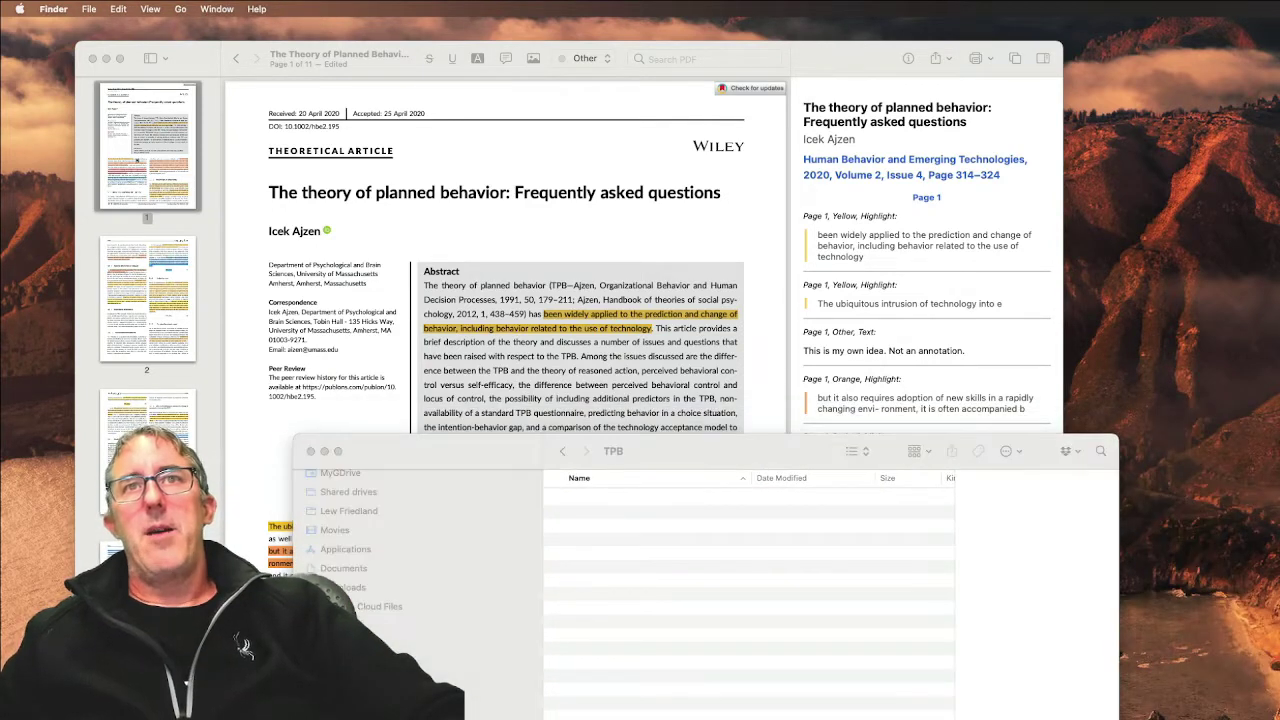
pyautogui.moveTo(1279, 380); pyautogui.dragTo(511, 266)
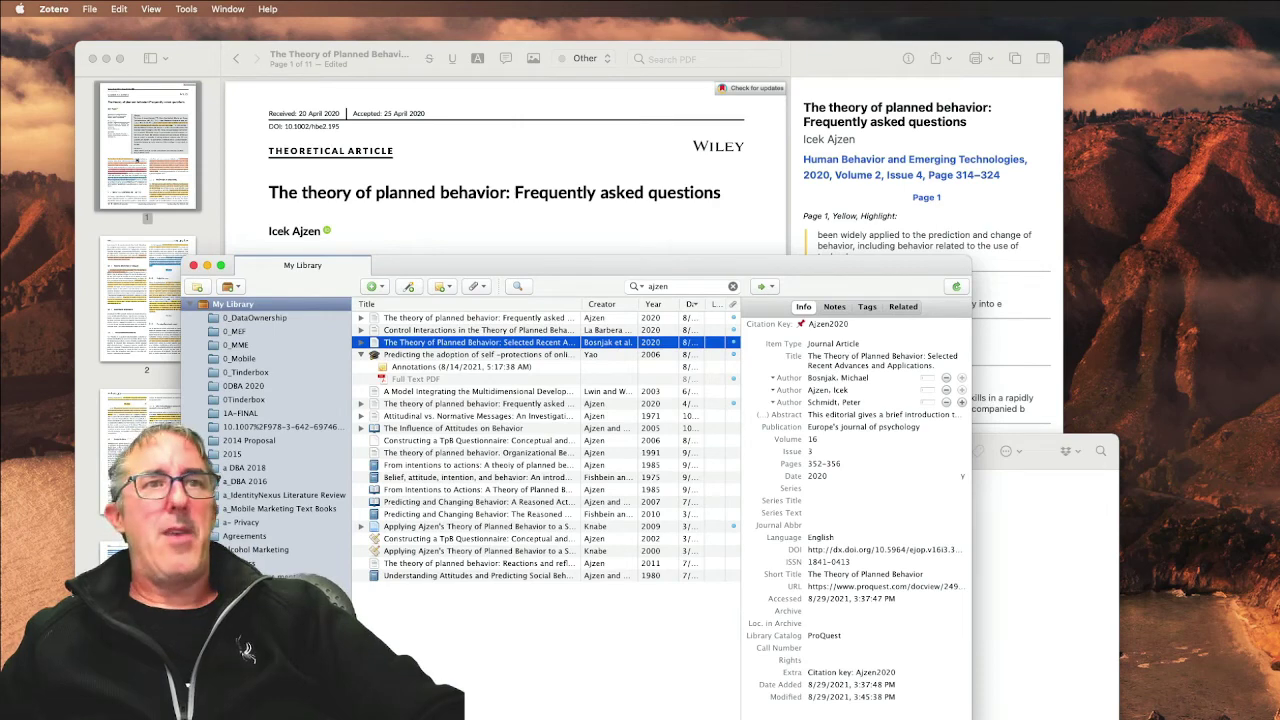
# Step: Show the DEVONthink inbox window on the desktop and move it off the screen again
pyautogui.press('super+Tab')
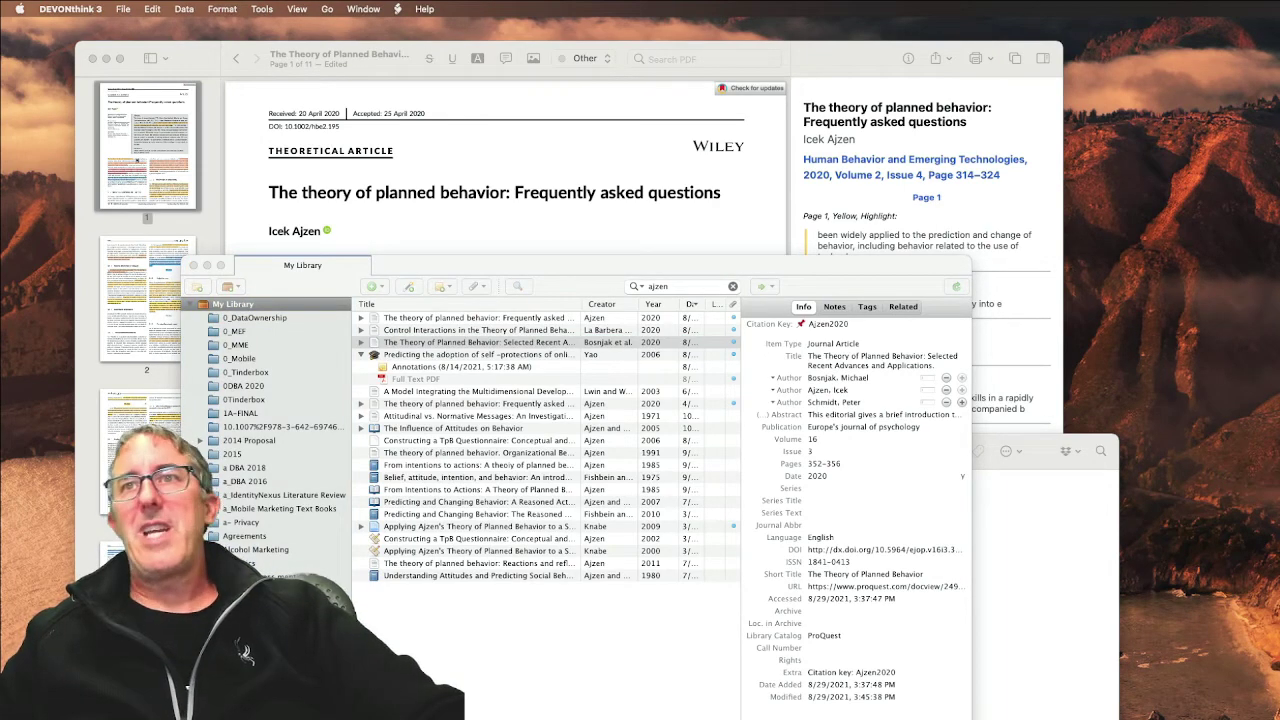
pyautogui.moveTo(1279, 190); pyautogui.dragTo(579, 240)
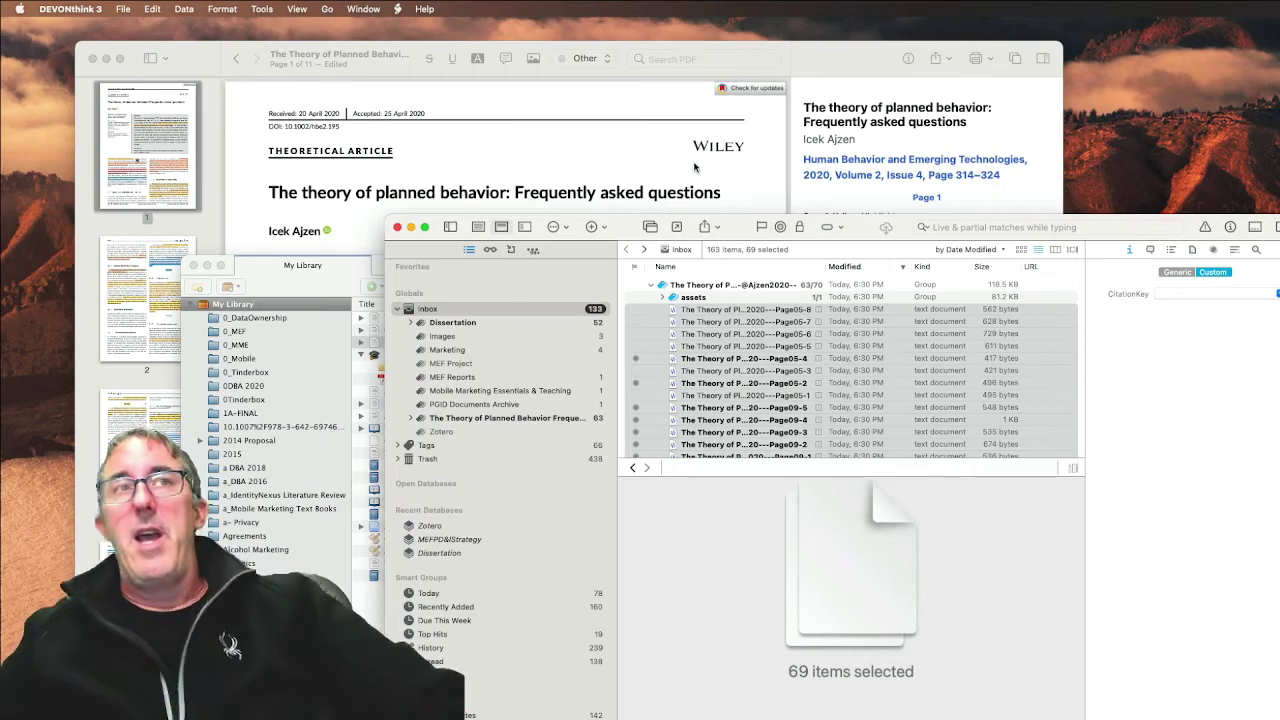
pyautogui.moveTo(613, 232); pyautogui.dragTo(1279, 238)
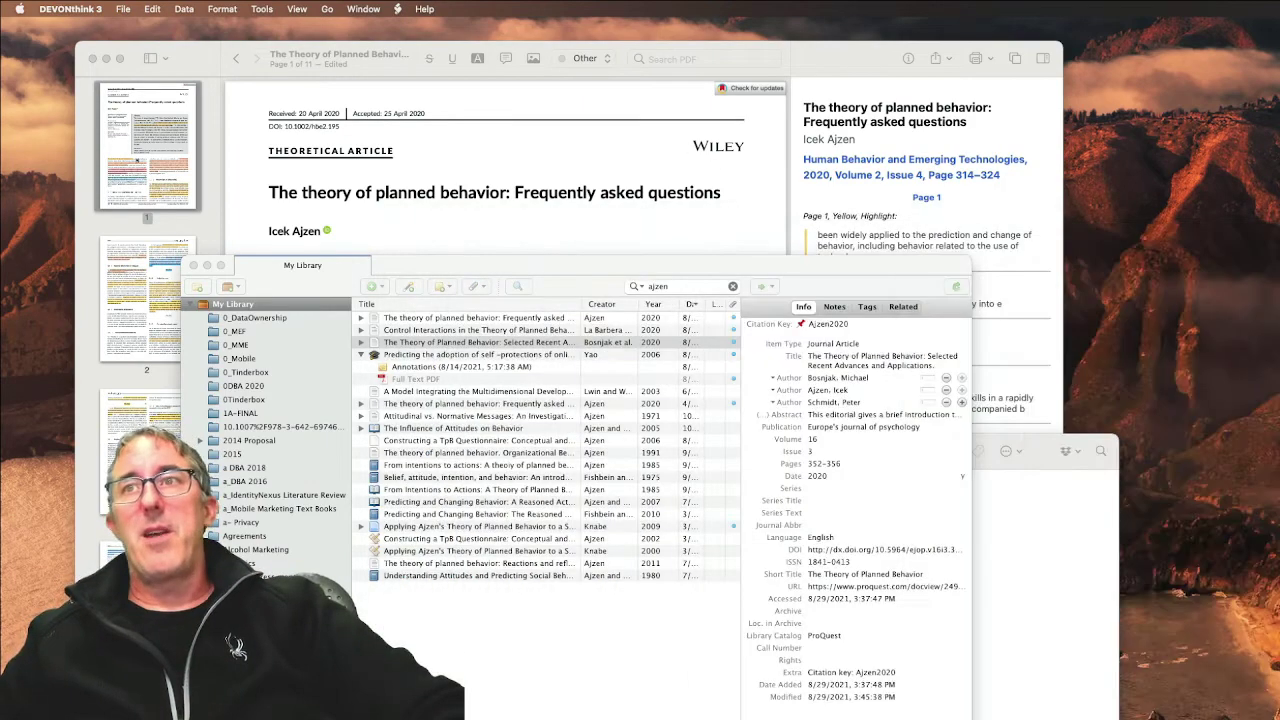
# Step: Switch to Zotero, reposition its window and examine the selected Theory of Planned Behavior article's citation key, authors and title
pyautogui.doubleClick(649, 263)
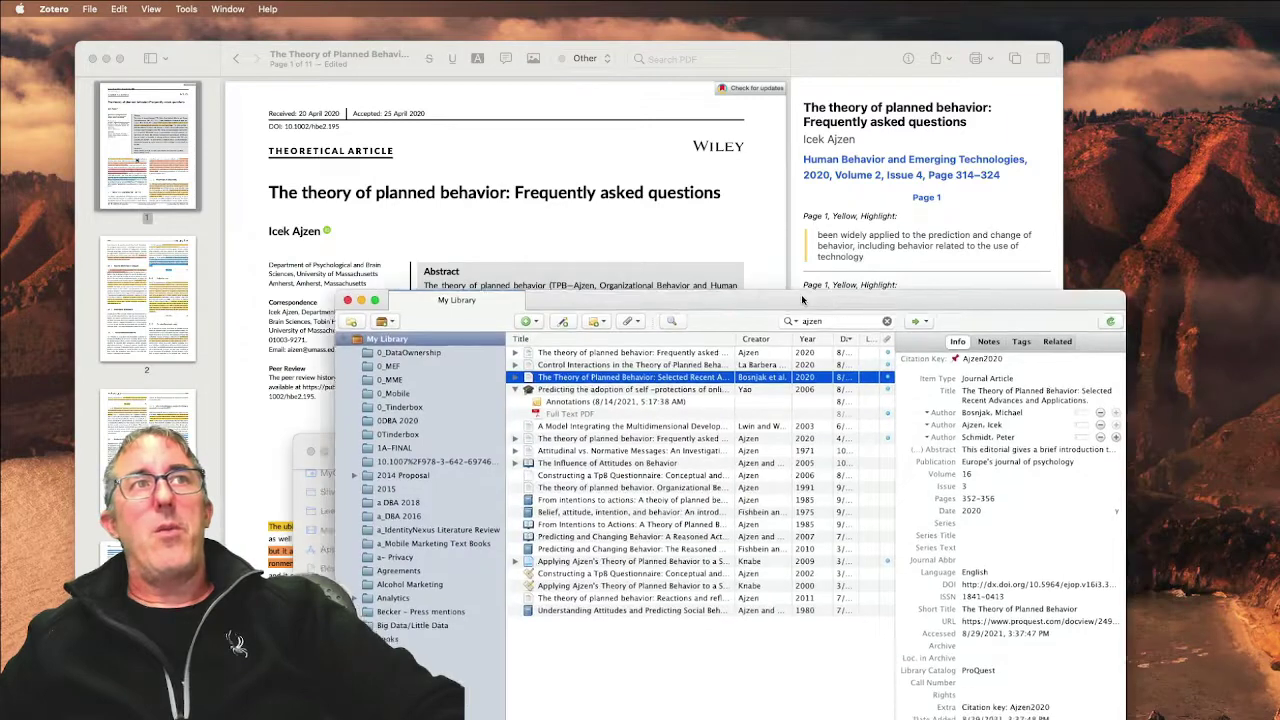
pyautogui.moveTo(801, 294); pyautogui.dragTo(831, 259)
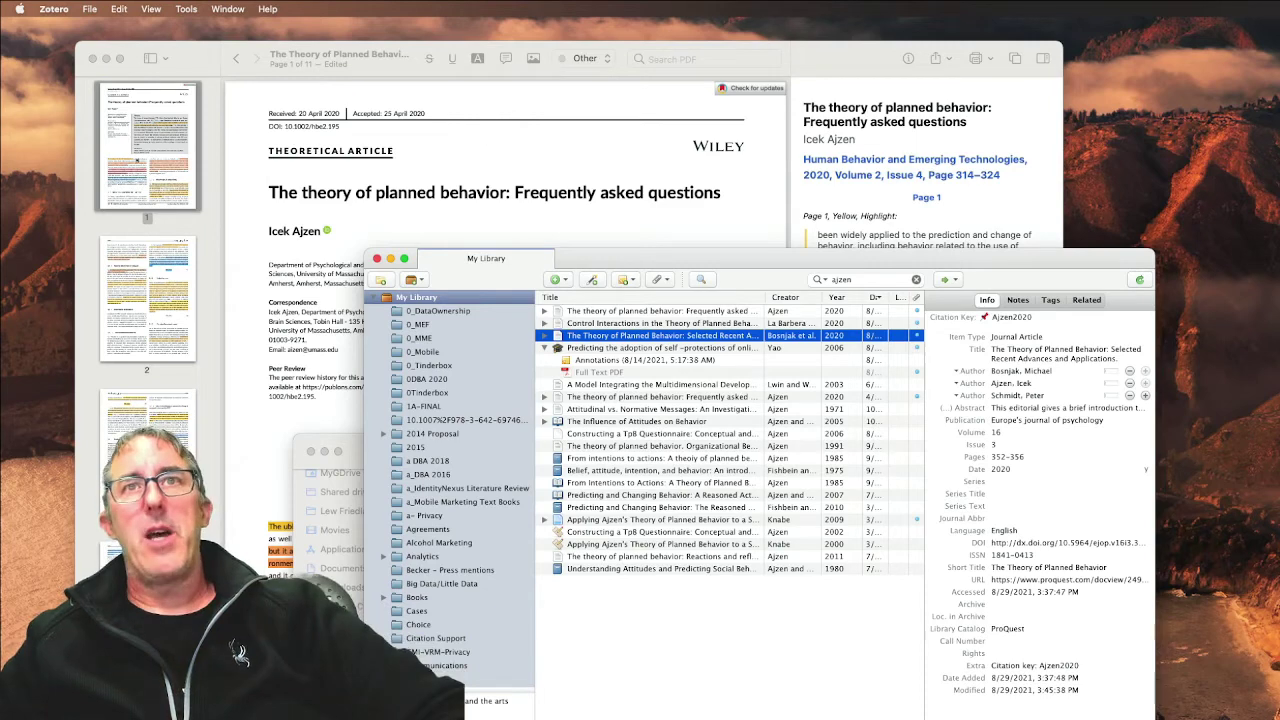
pyautogui.press('super+Tab')
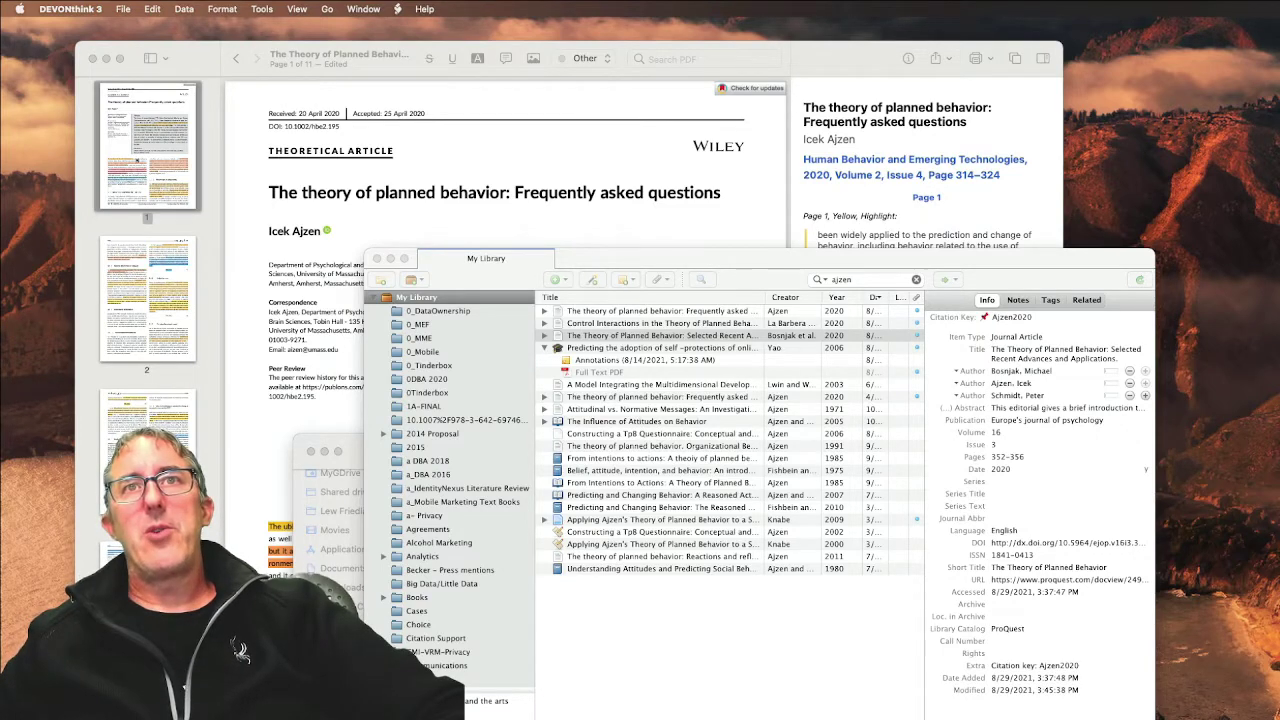
pyautogui.click(1053, 317)
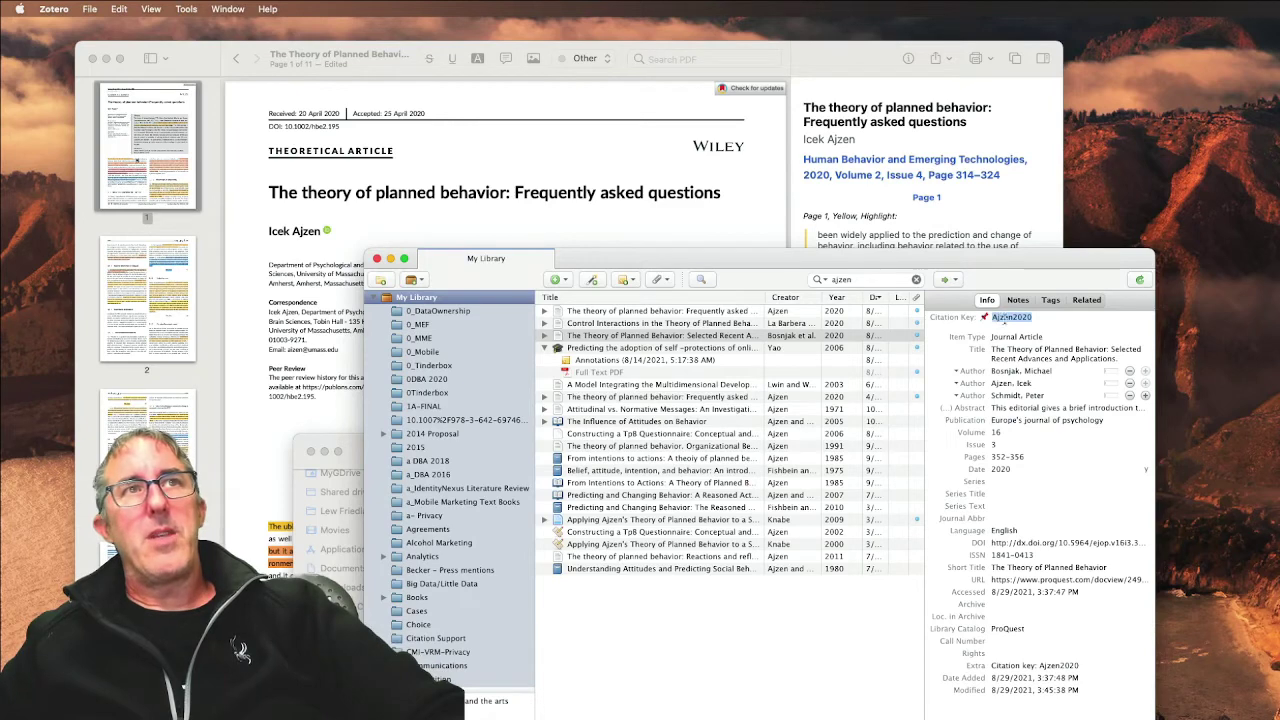
pyautogui.click(1015, 392)
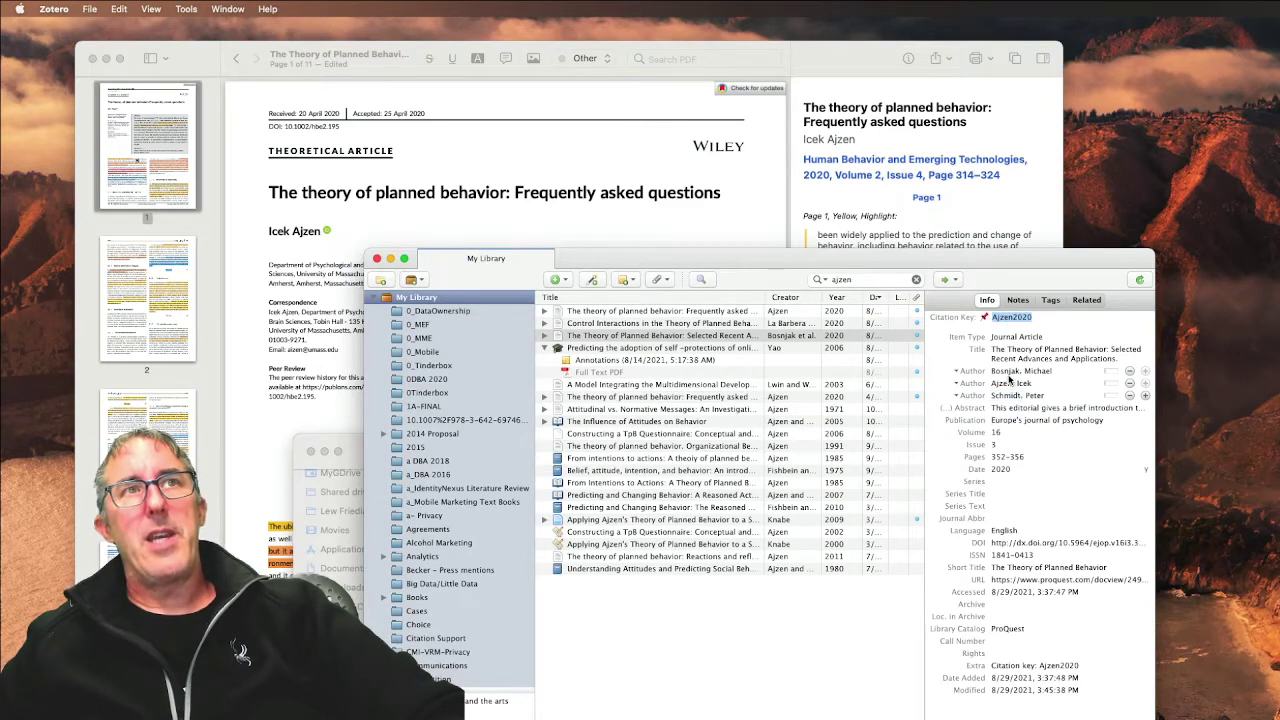
pyautogui.click(1005, 408)
pyautogui.click(1003, 384)
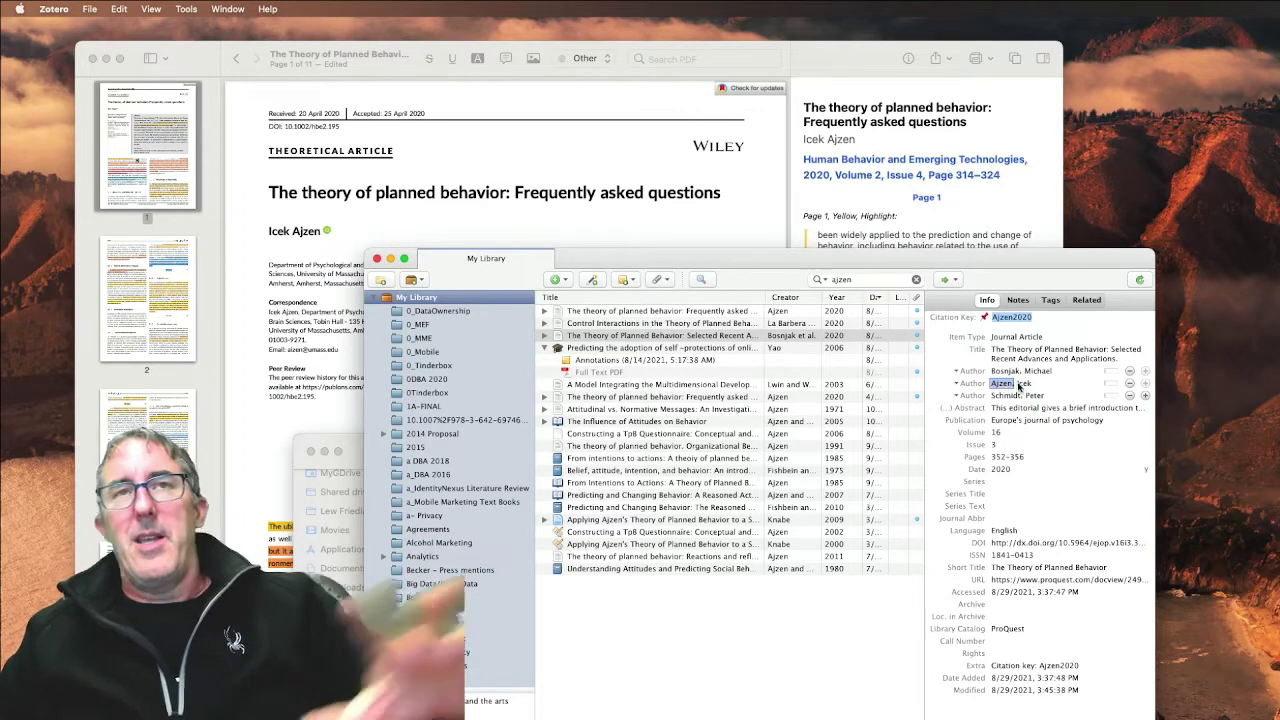
pyautogui.click(1040, 318)
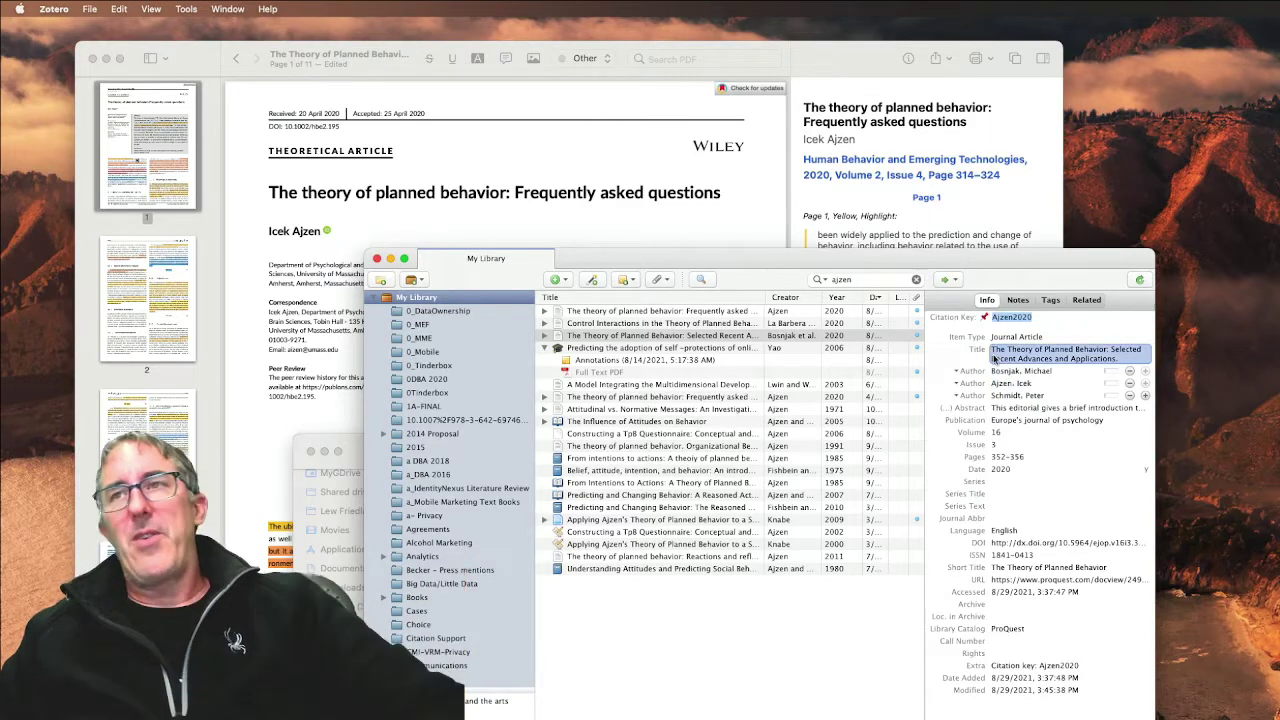
# Step: Switch to the DEVONthink inbox and check which applications can open the Data Value Cycles for BoSSI presentation
pyautogui.doubleClick(872, 261)
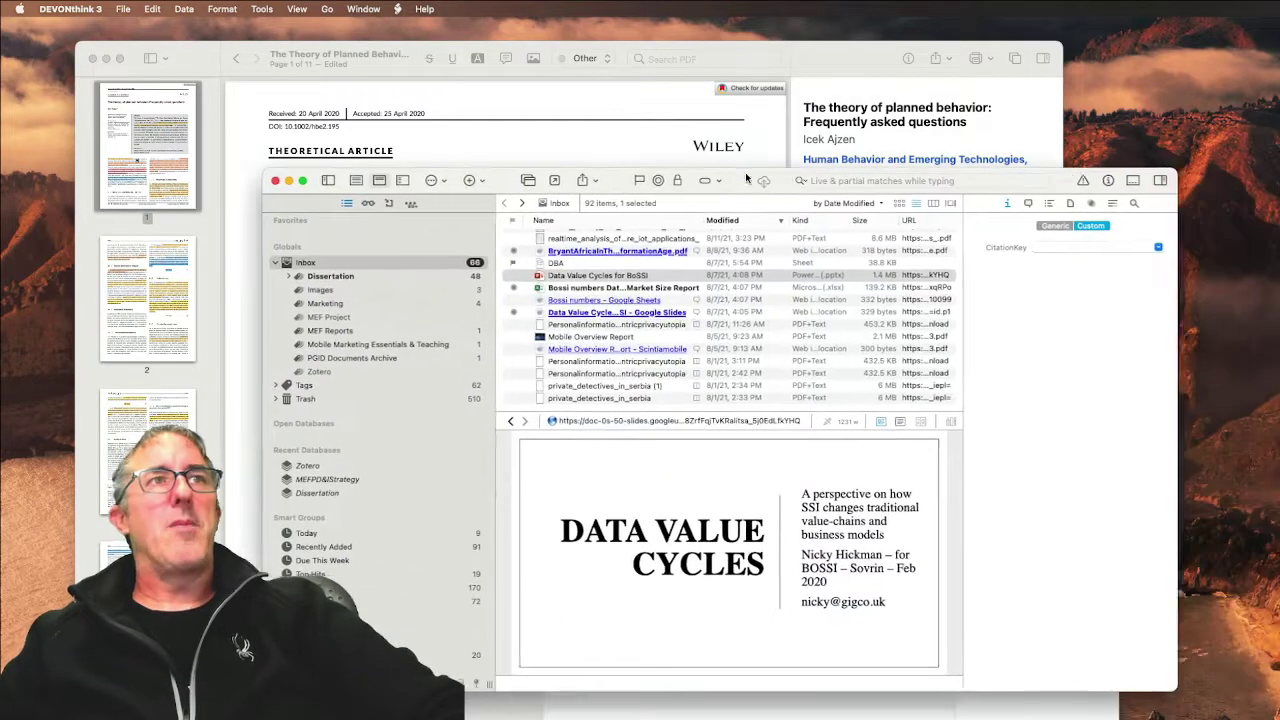
pyautogui.scroll(-10, 806, 530)
pyautogui.scroll(-3, 806, 530)
pyautogui.rightClick(630, 276)
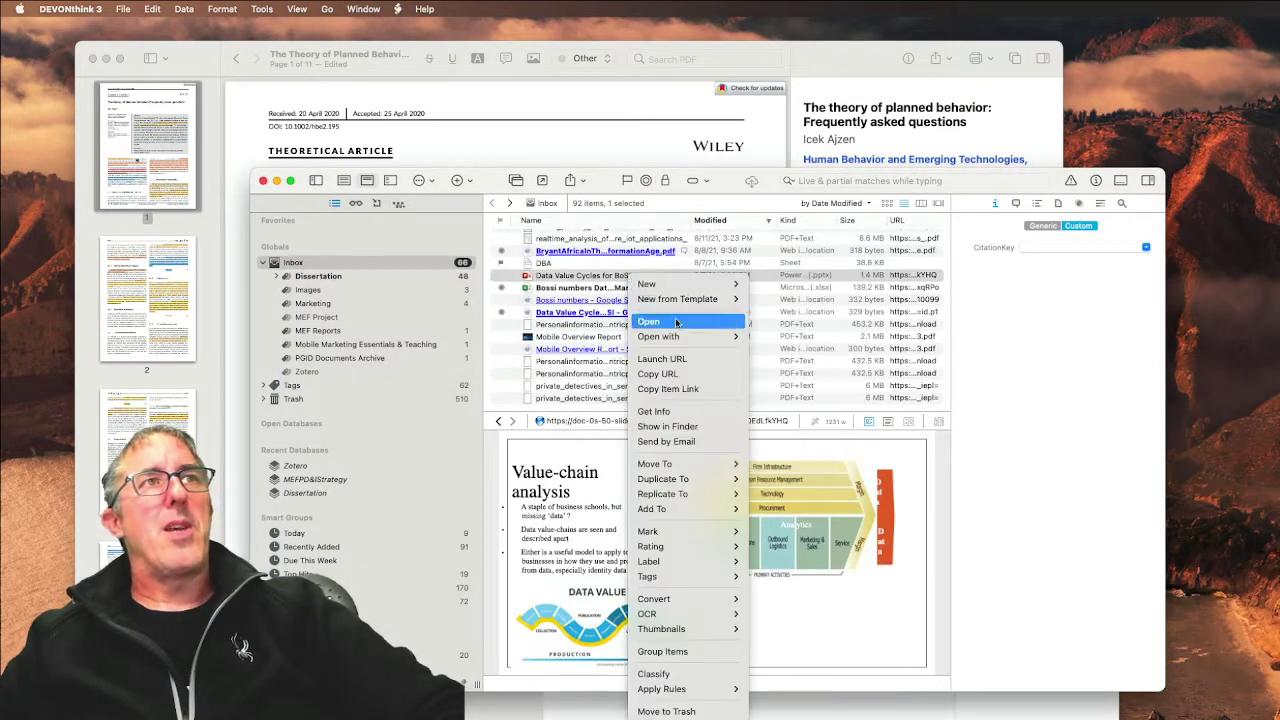
pyautogui.moveTo(724, 336)
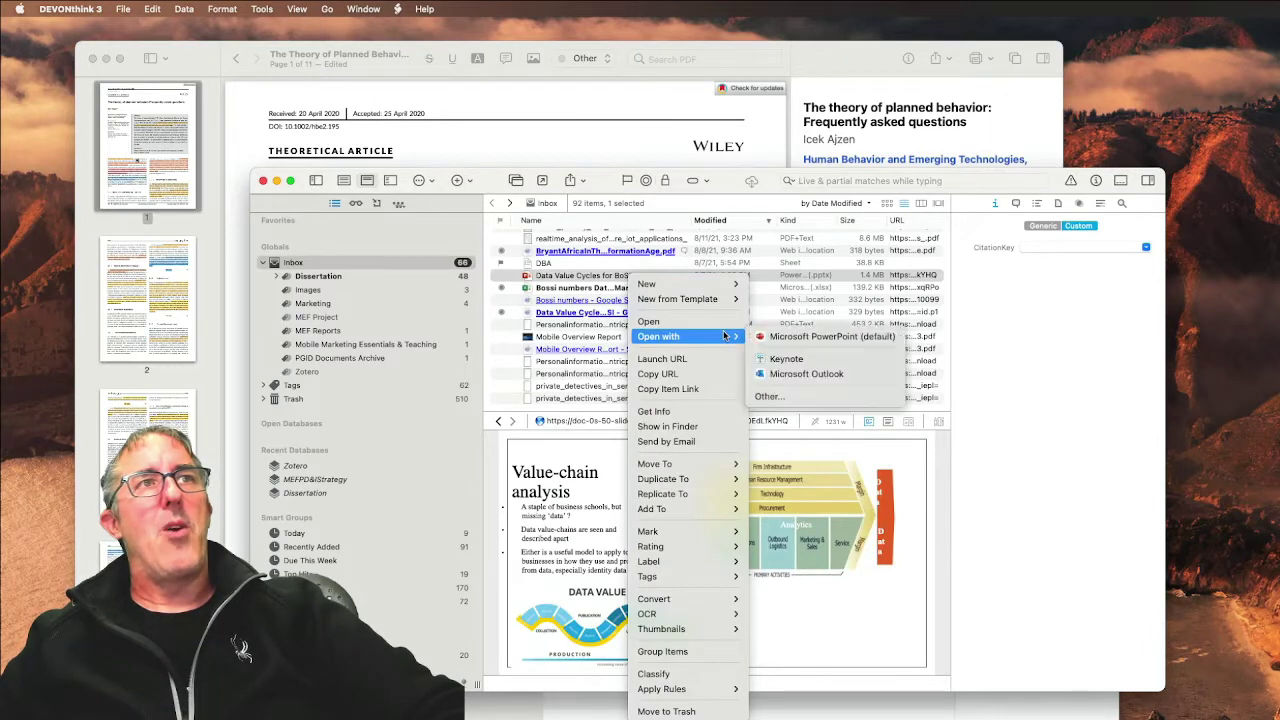
pyautogui.click(578, 336)
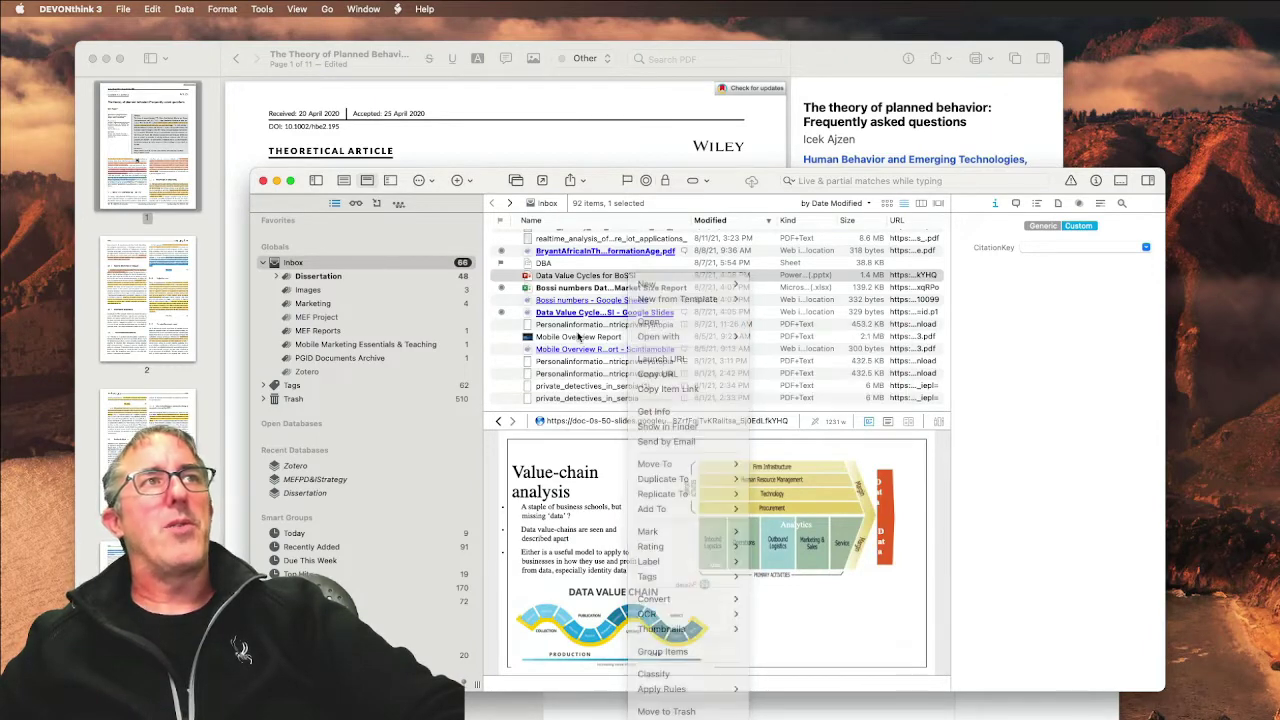
# Step: Open the Mobile Overview Report PDF from the DEVONthink inbox in Highlights, skim its first pages and close it
pyautogui.click(578, 337)
pyautogui.rightClick(578, 337)
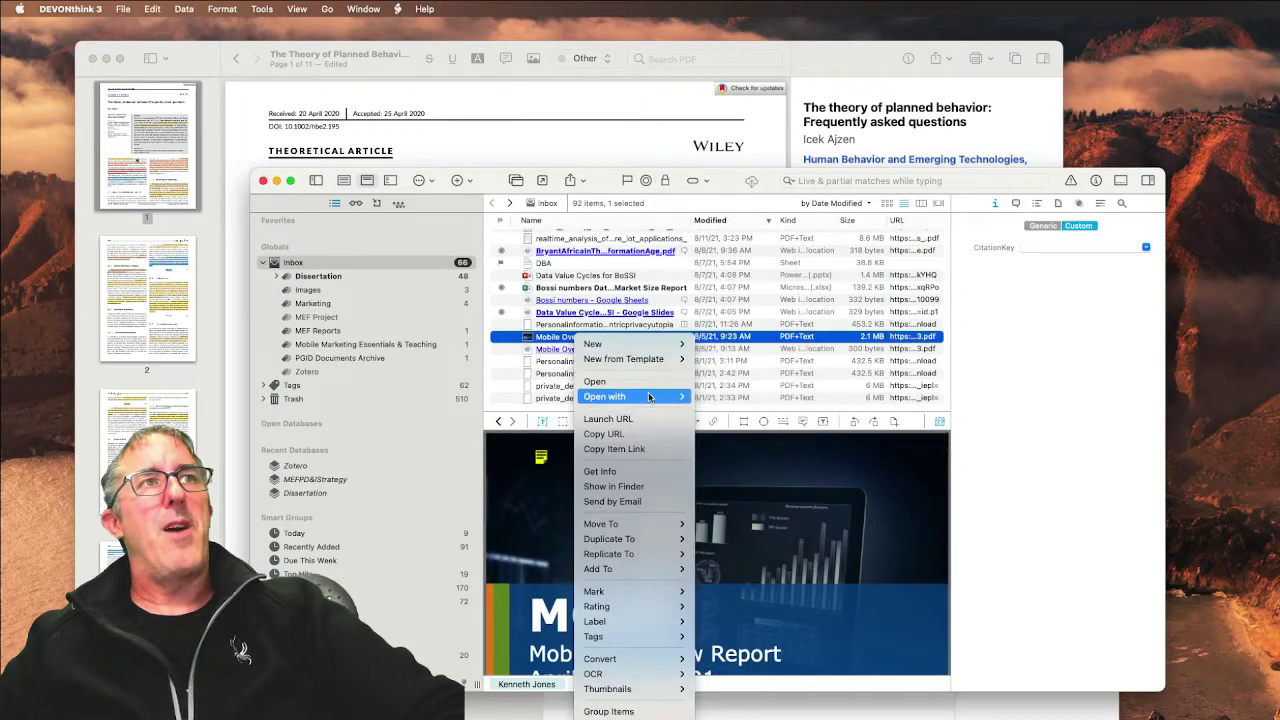
pyautogui.moveTo(649, 397)
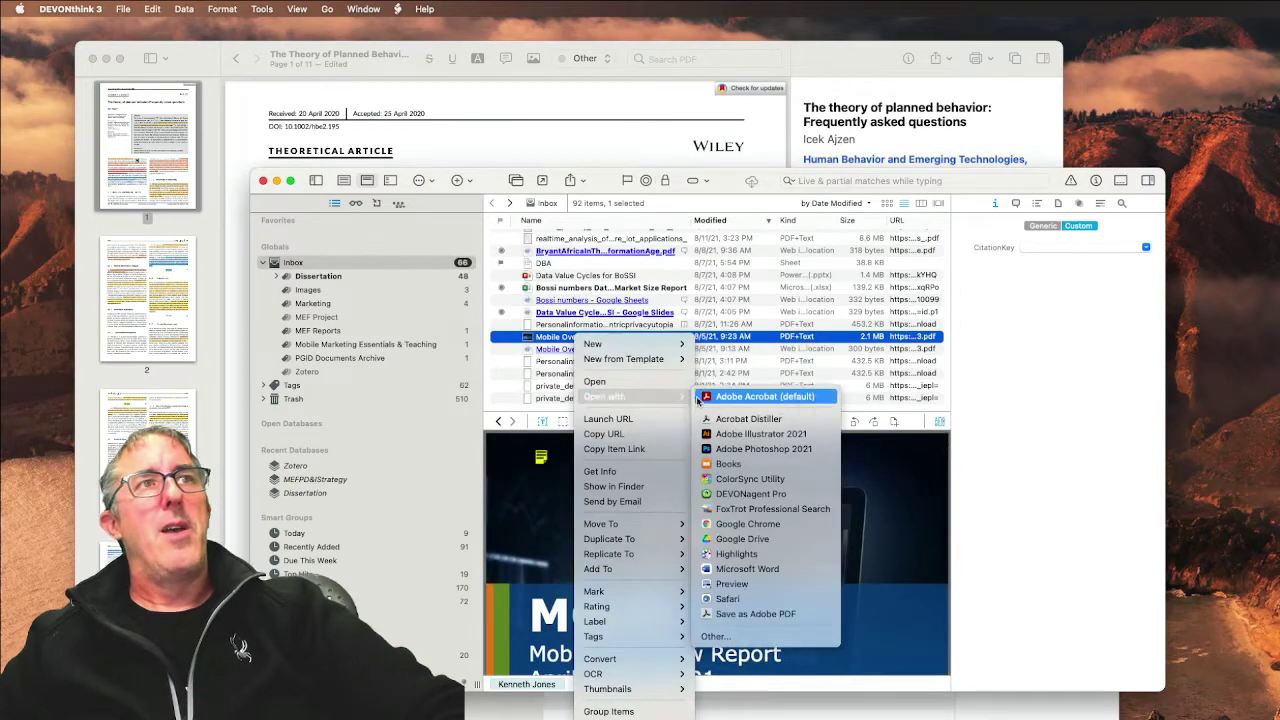
pyautogui.click(767, 556)
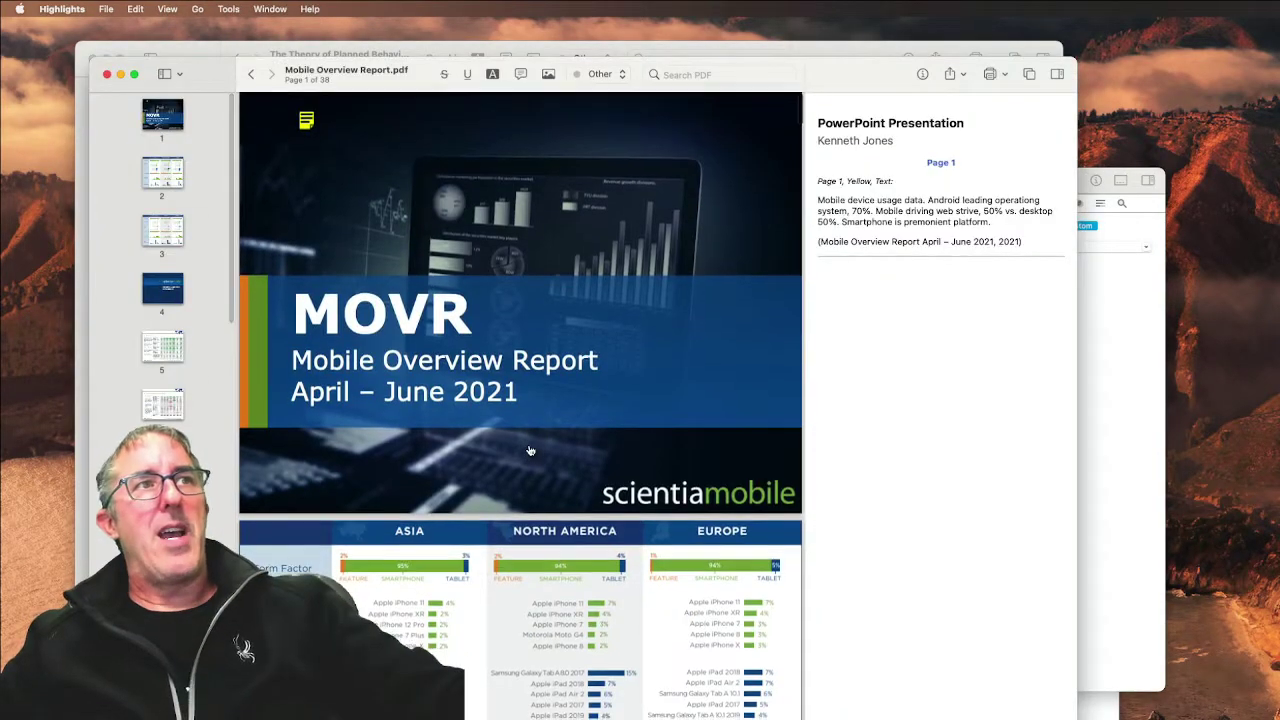
pyautogui.scroll(-15, 538, 440)
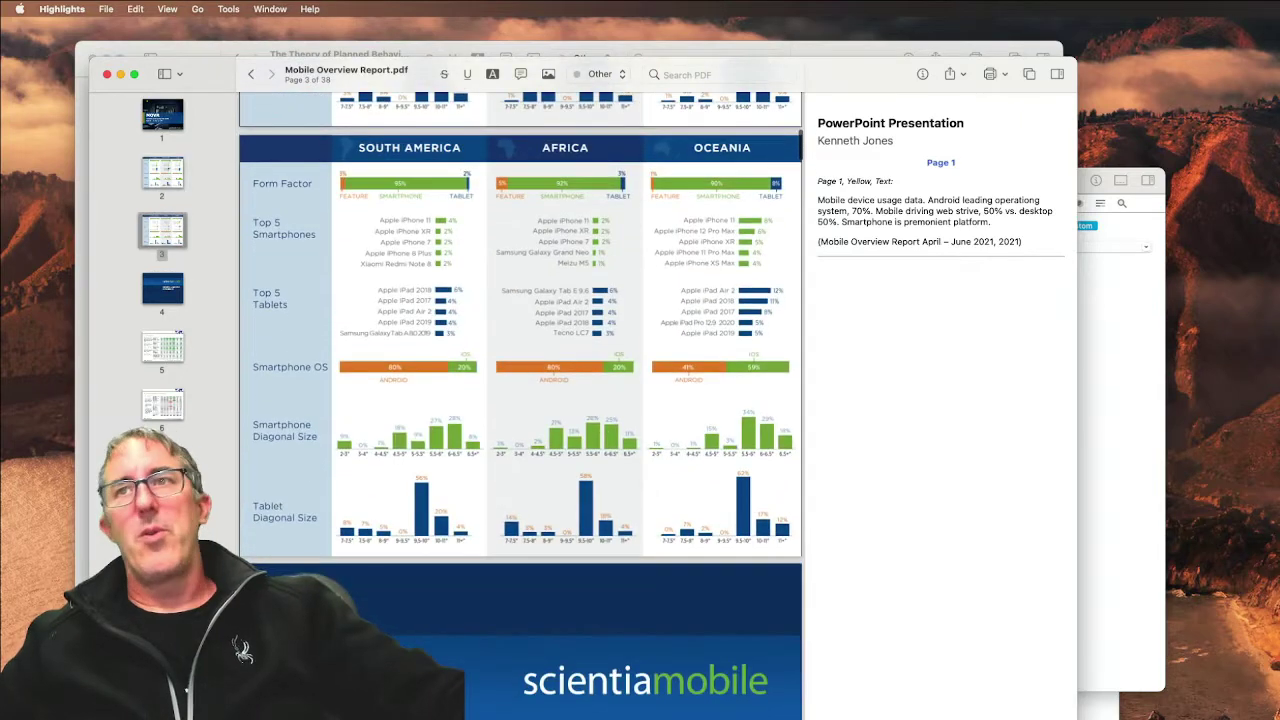
pyautogui.click(108, 75)
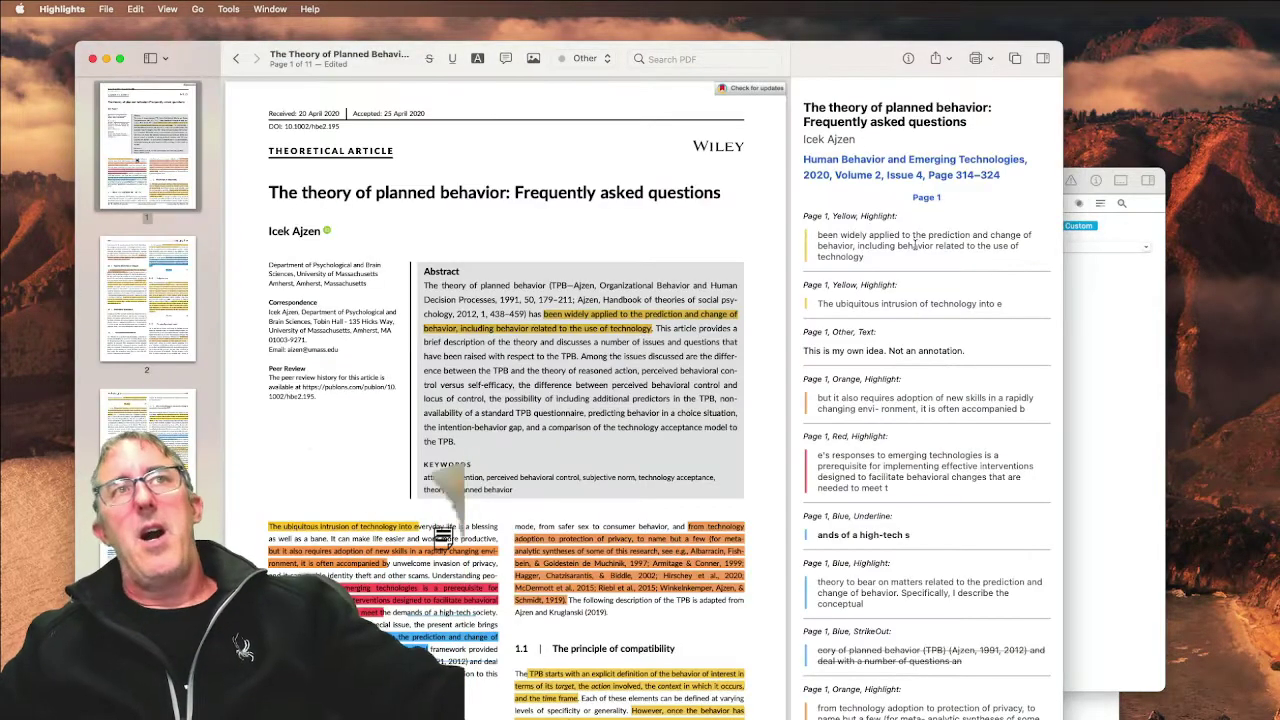
# Step: Move the DEVONthink window off the screen and remove the highlights and the text note from page 1's first body-text column
pyautogui.click(1120, 272)
pyautogui.moveTo(499, 176); pyautogui.dragTo(1279, 228)
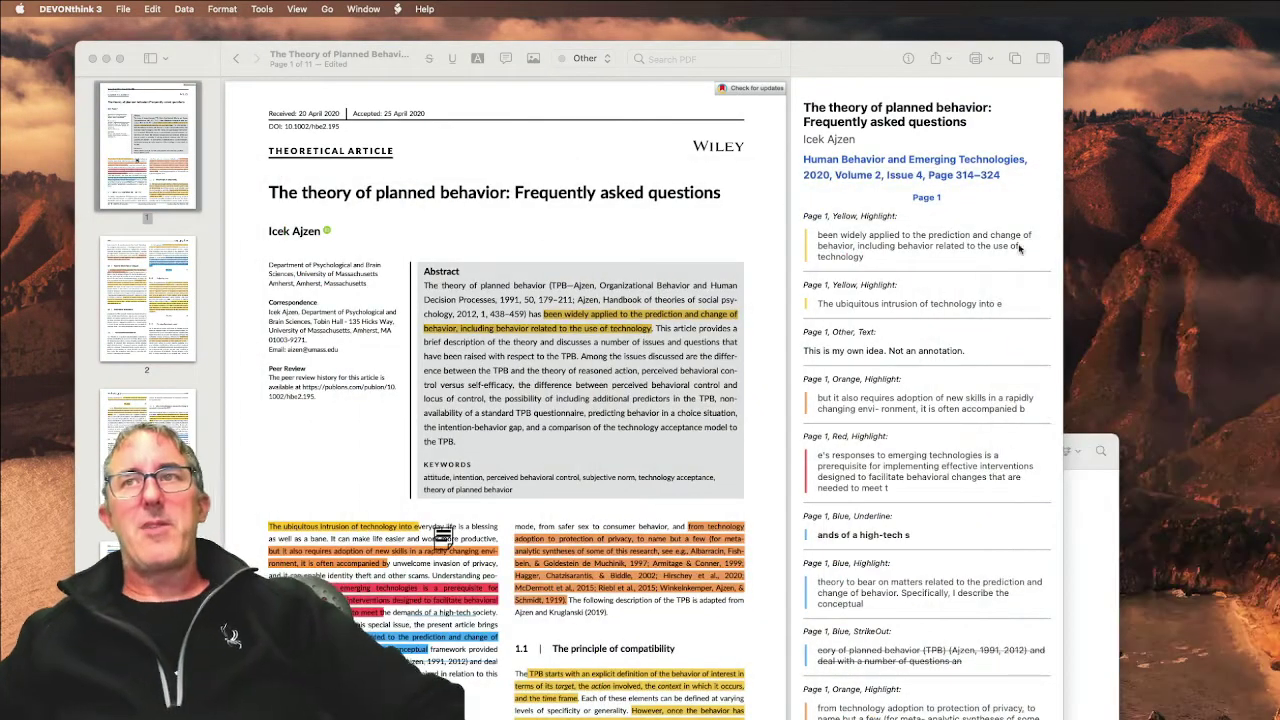
pyautogui.rightClick(354, 520)
pyautogui.click(385, 547)
pyautogui.rightClick(320, 549)
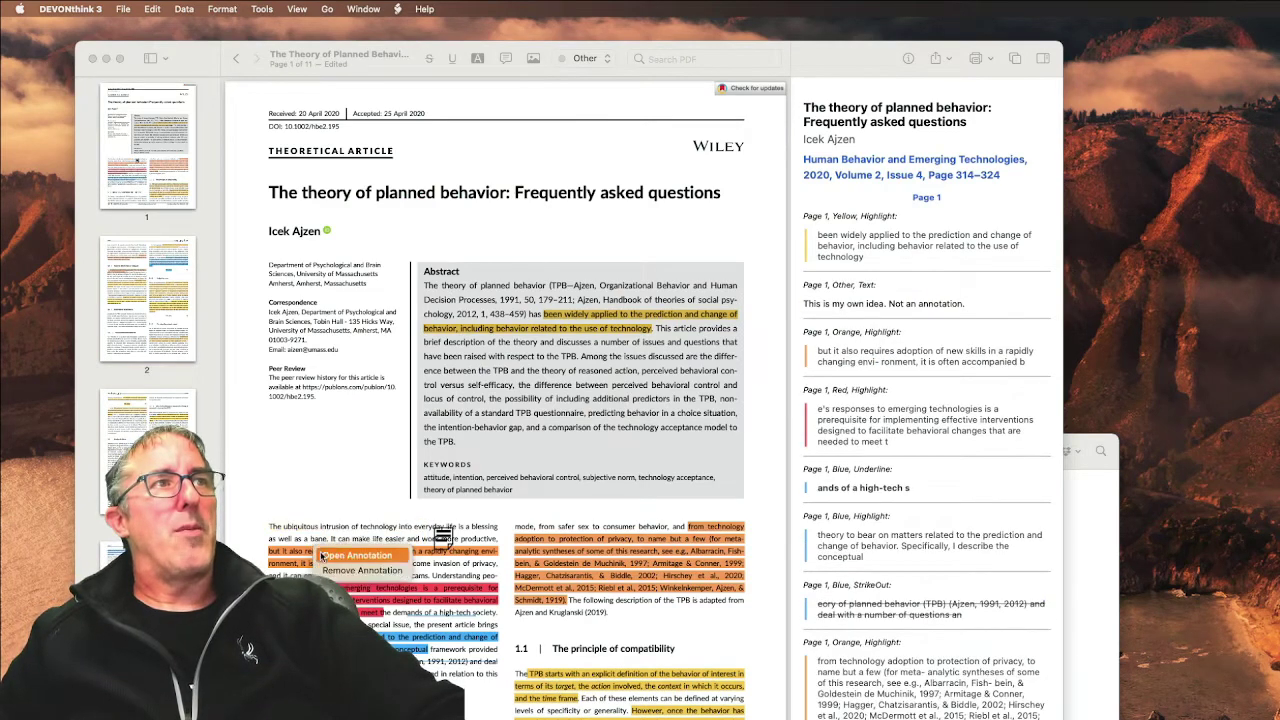
pyautogui.click(352, 568)
pyautogui.rightClick(443, 536)
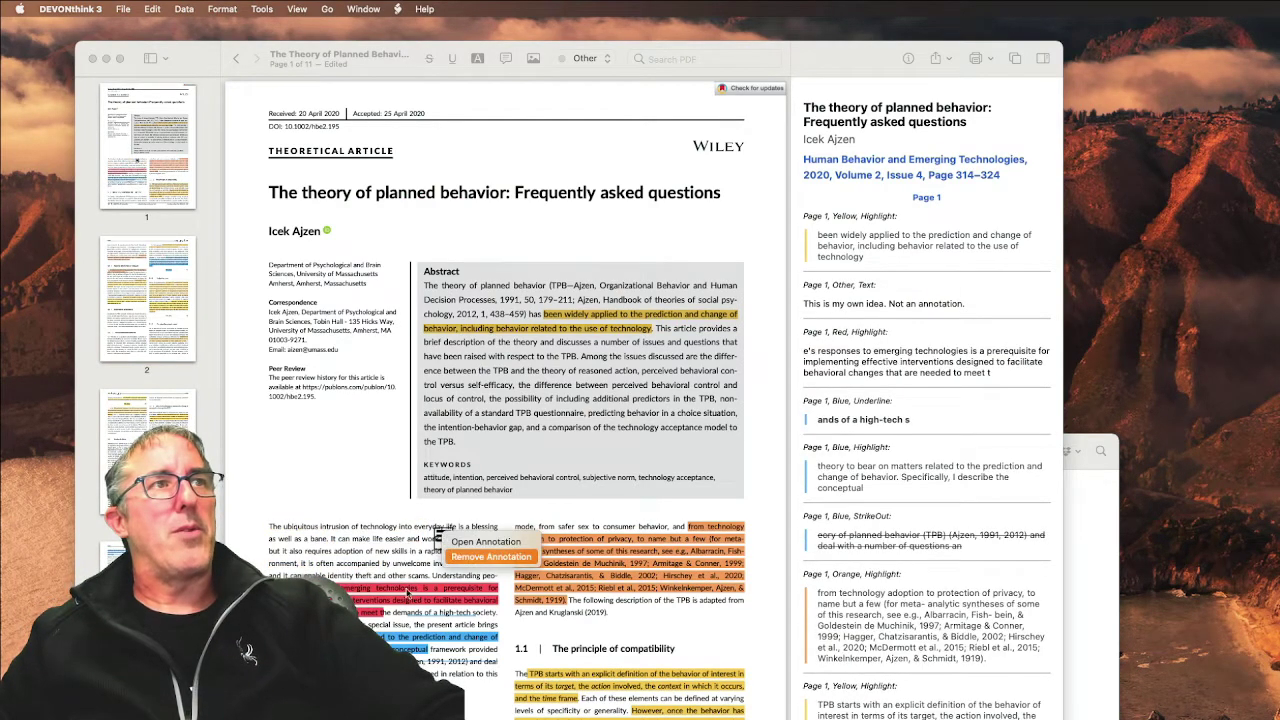
pyautogui.click(490, 556)
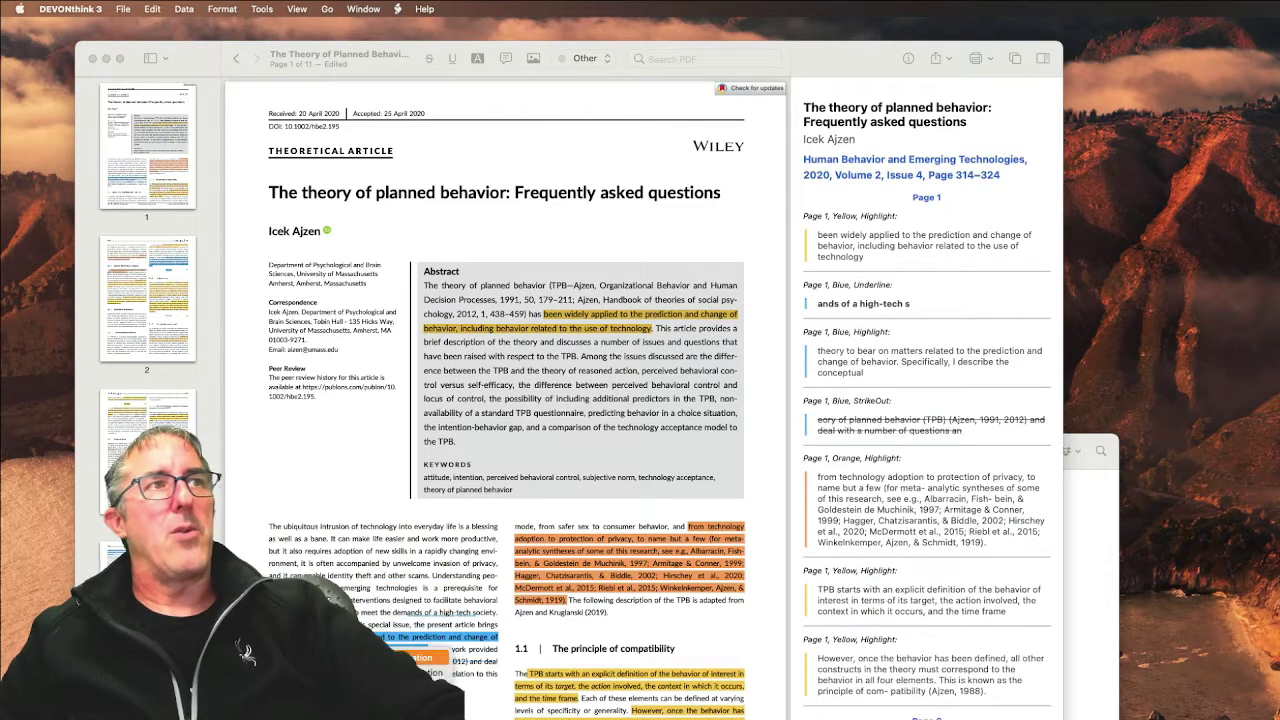
pyautogui.click(408, 672)
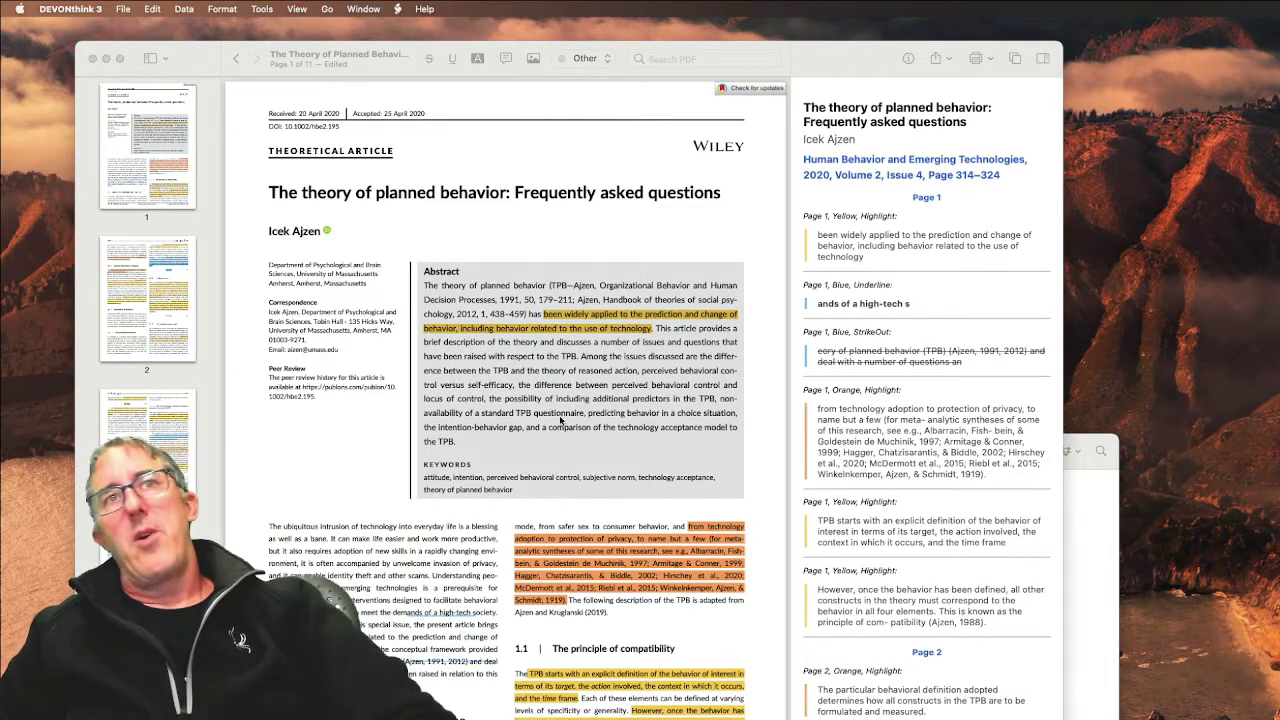
pyautogui.scroll(-10, 920, 484)
pyautogui.scroll(10, 920, 484)
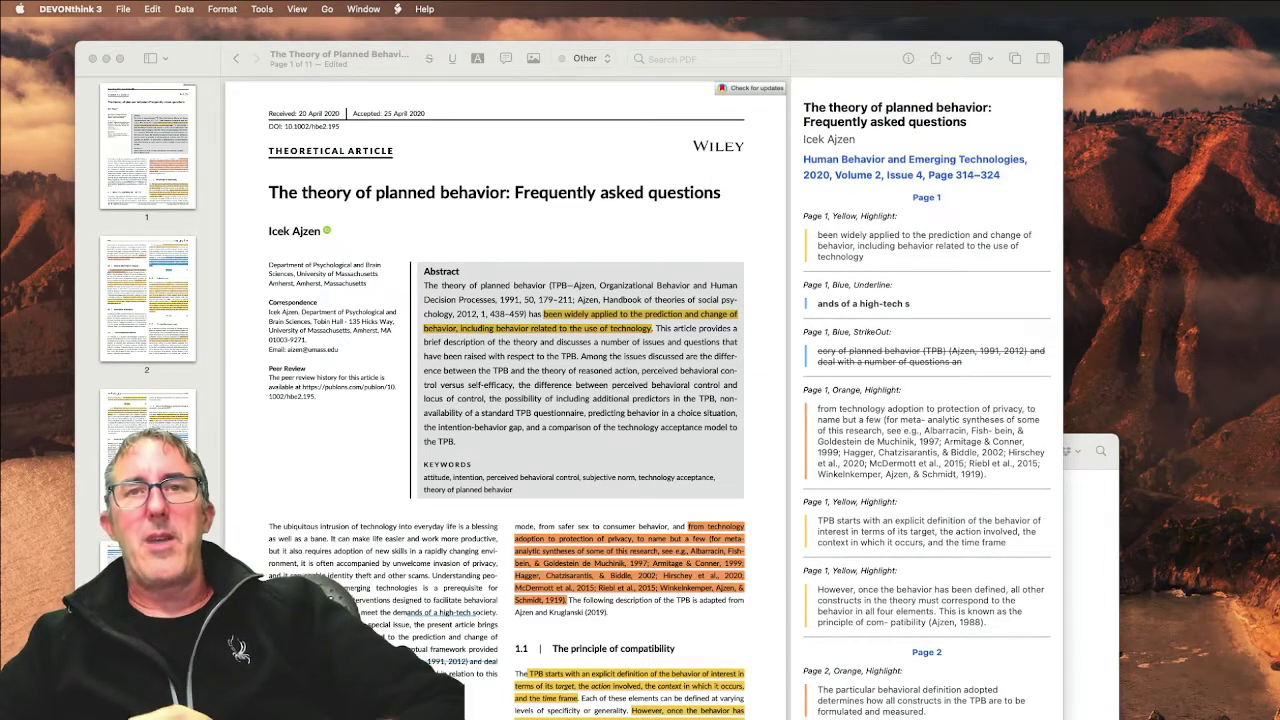
# Step: Highlight "he ubiquitous intrusion of technology into eve" in yellow and "as well as a bane. It can make life easier" in orange
pyautogui.click(280, 527)
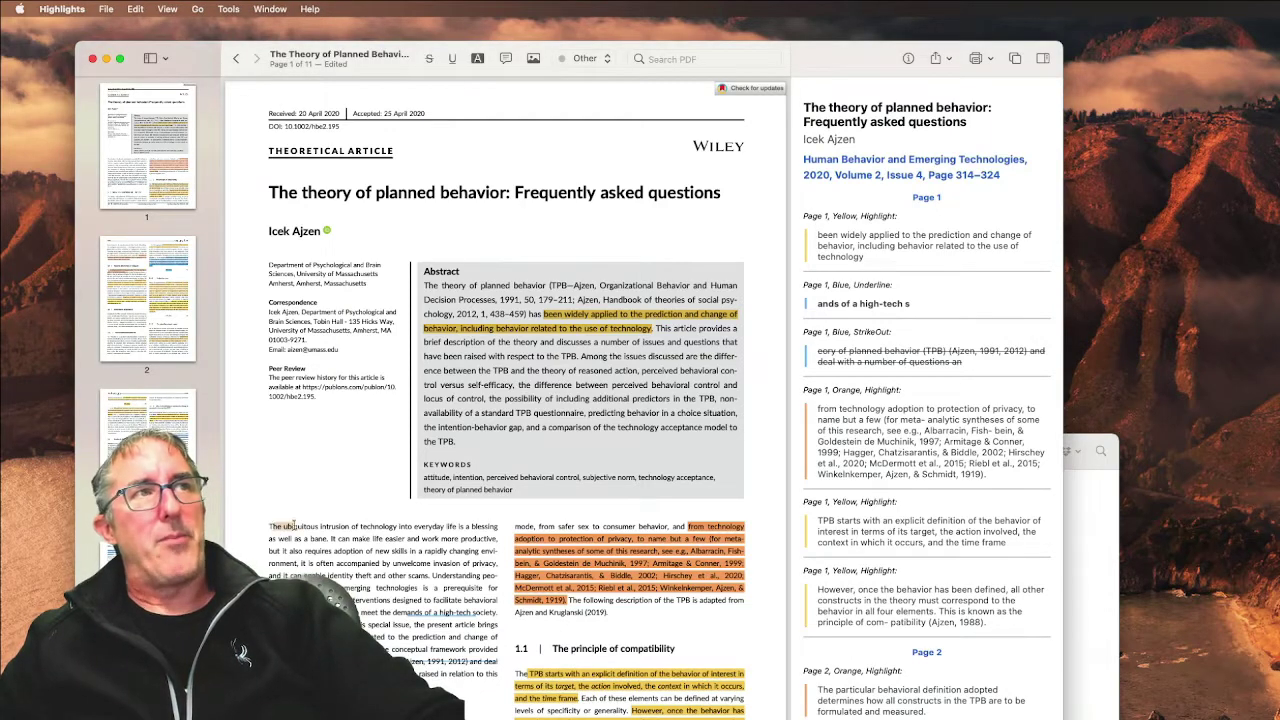
pyautogui.moveTo(293, 527); pyautogui.dragTo(440, 527)
pyautogui.click(318, 566)
pyautogui.click(348, 551)
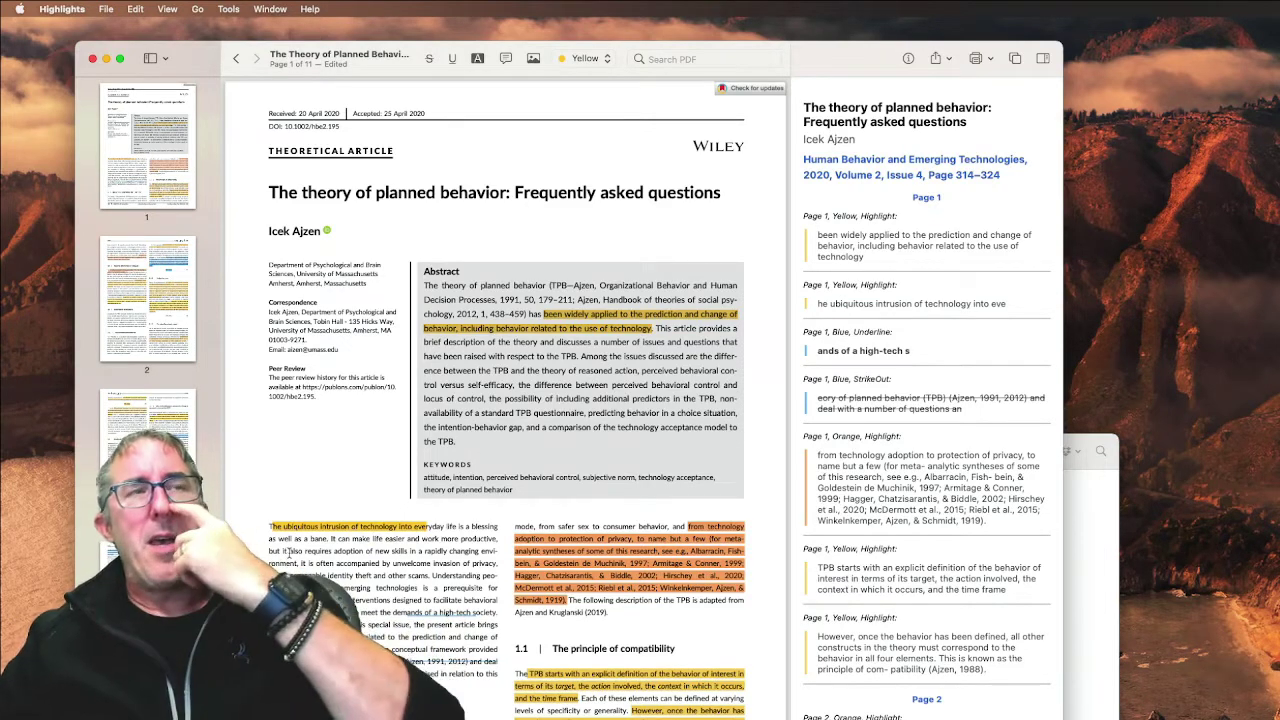
pyautogui.moveTo(268, 540); pyautogui.dragTo(414, 541)
pyautogui.click(289, 578)
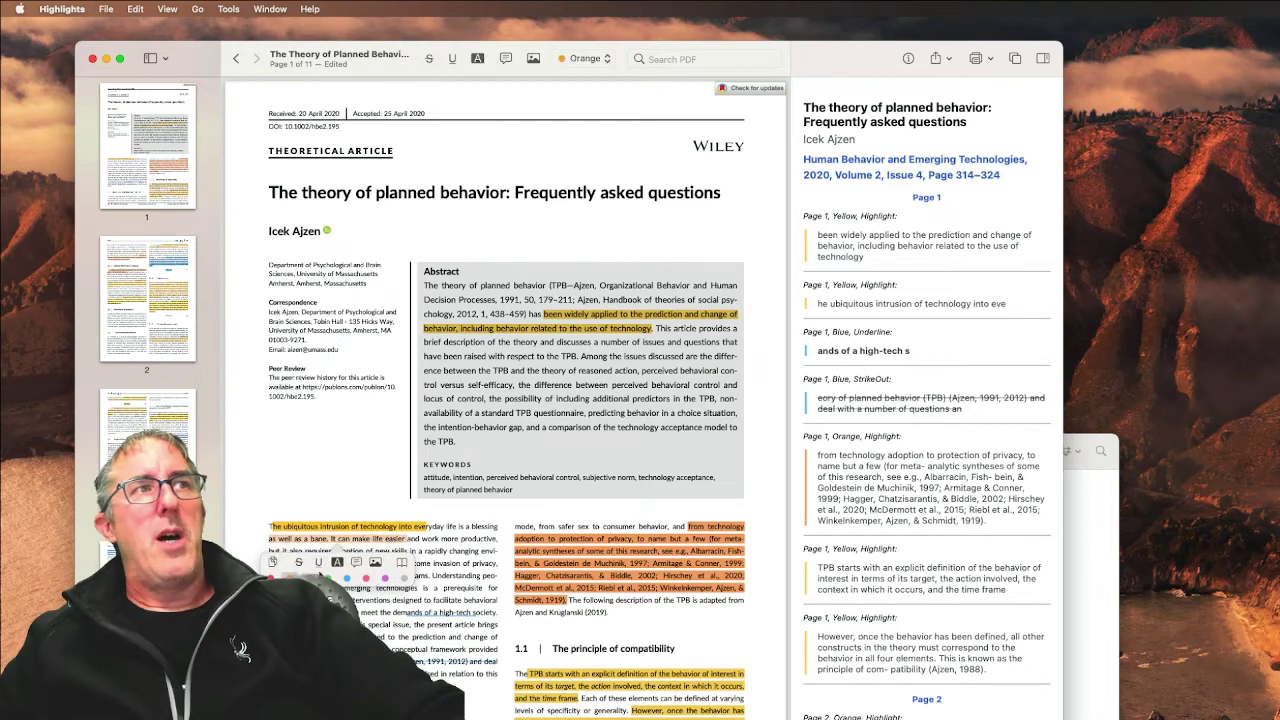
pyautogui.click(337, 563)
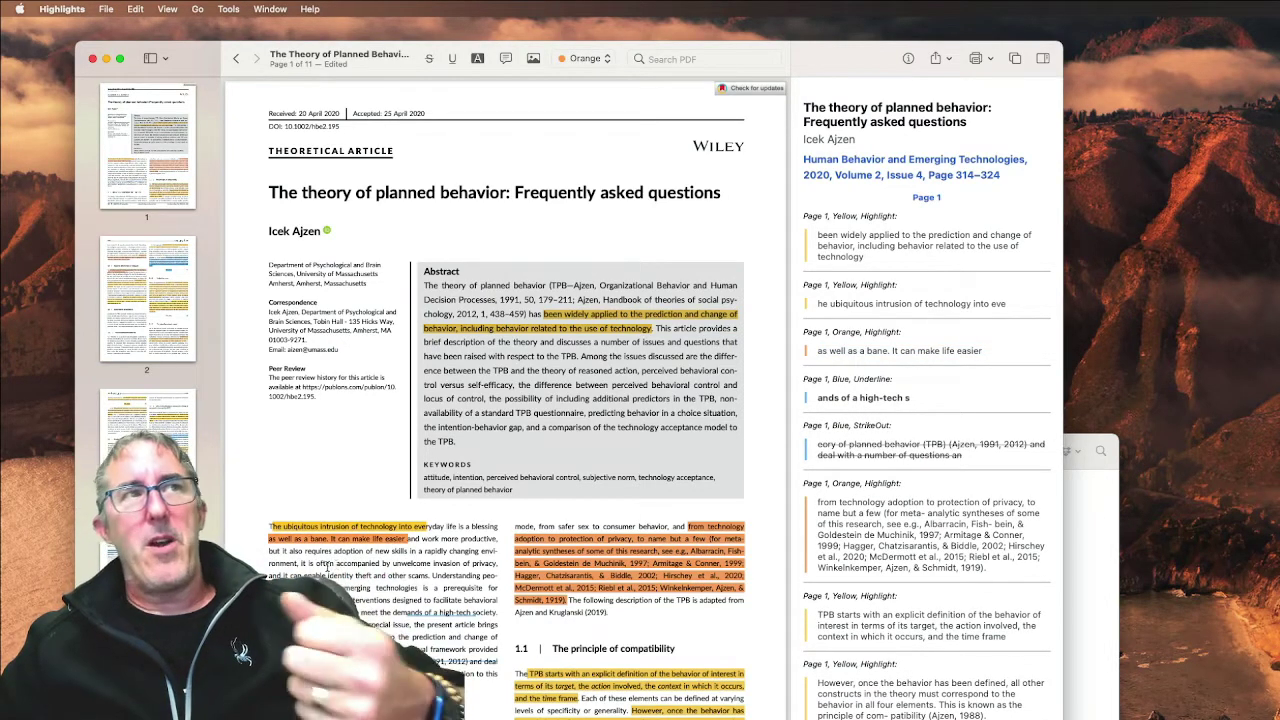
# Step: Highlight the text from "but it also requires" to "often accom" in red and from "ple's responses" to "interventions de" in blue
pyautogui.moveTo(267, 553); pyautogui.dragTo(381, 564)
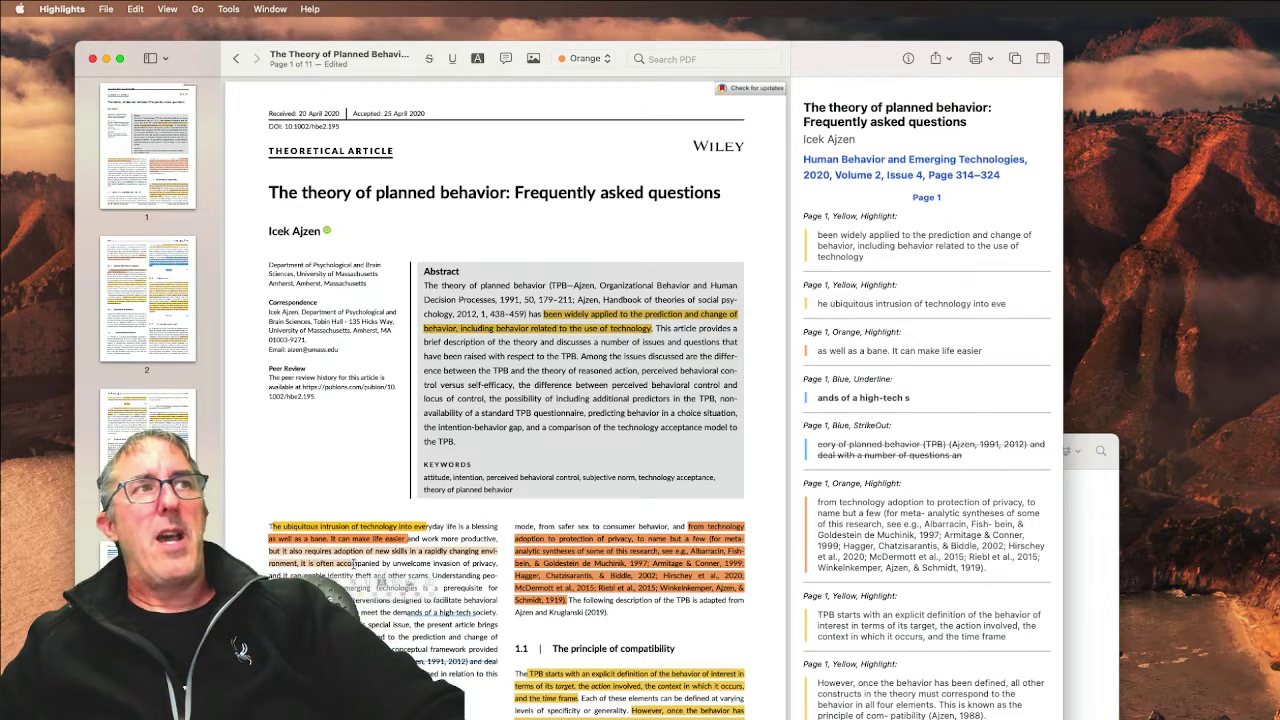
pyautogui.click(411, 602)
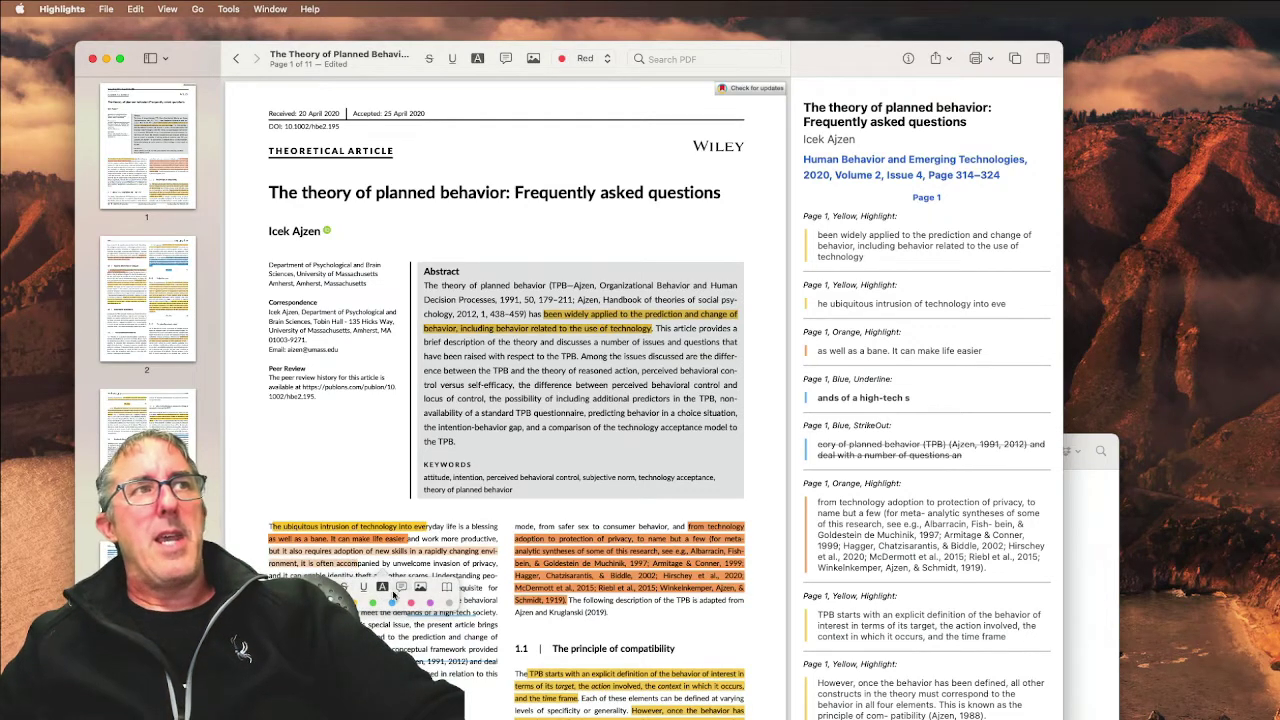
pyautogui.click(382, 587)
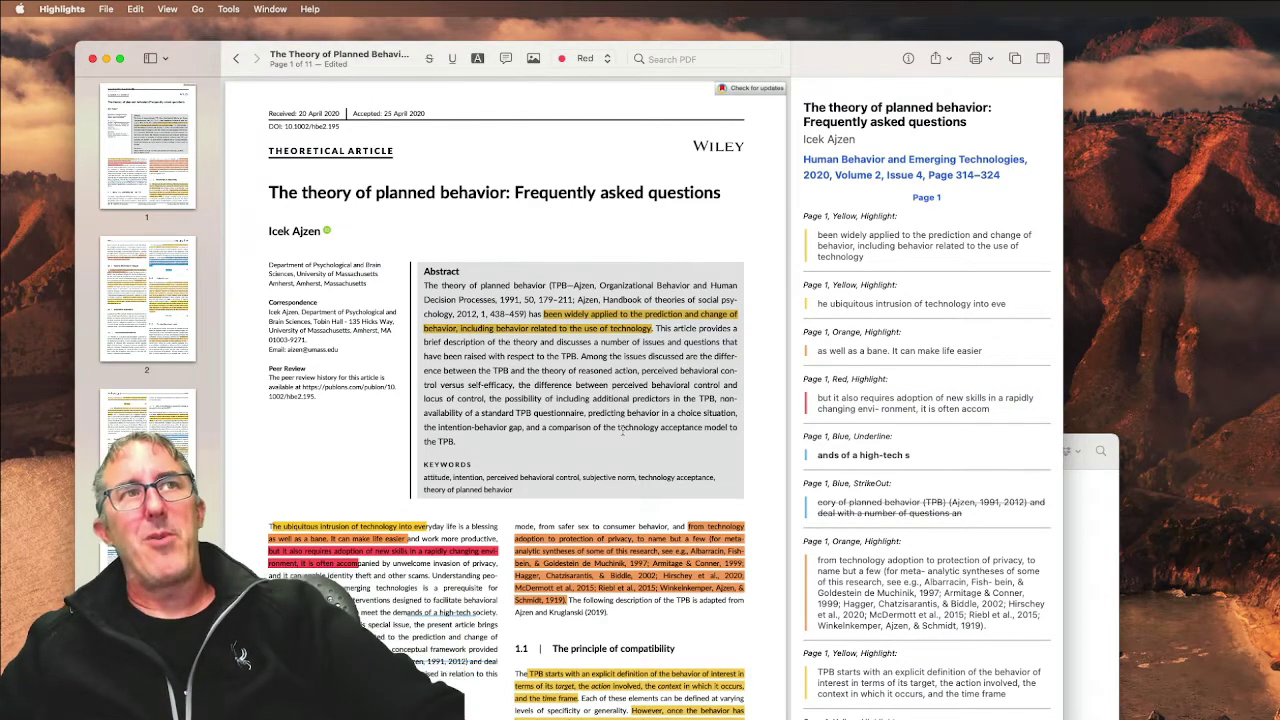
pyautogui.doubleClick(840, 379)
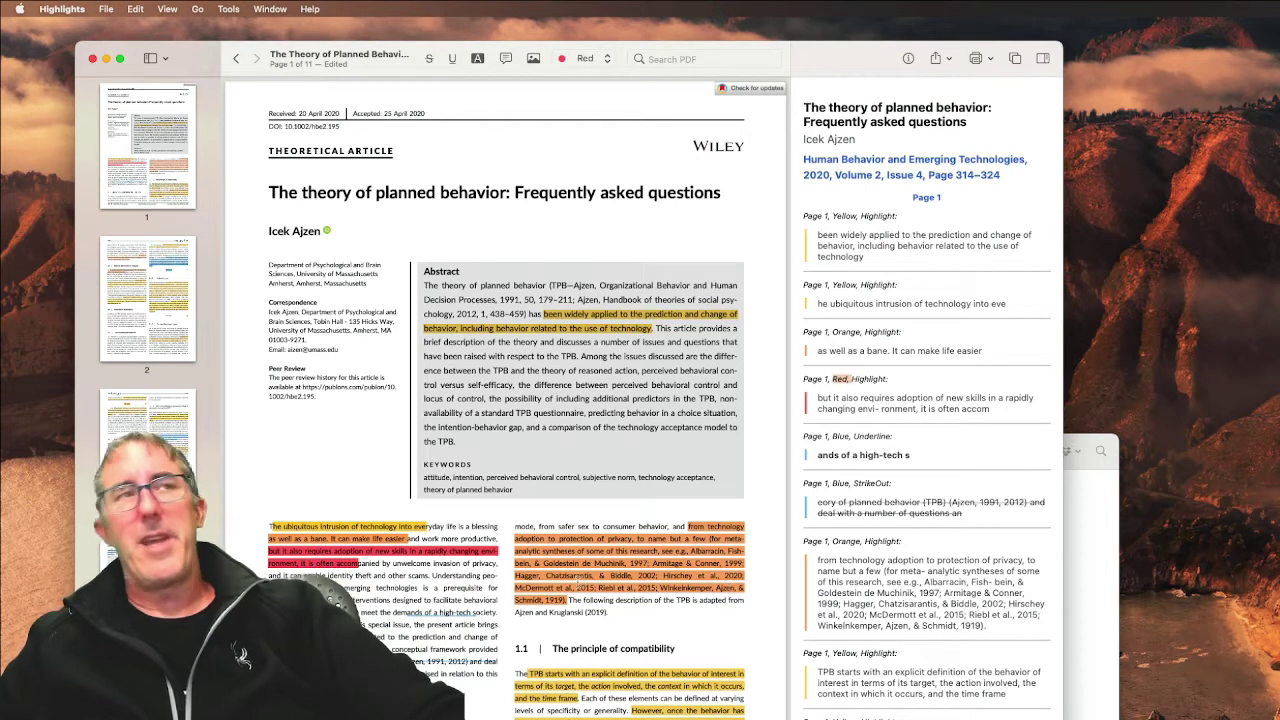
pyautogui.click(382, 573)
pyautogui.moveTo(390, 600); pyautogui.dragTo(401, 598)
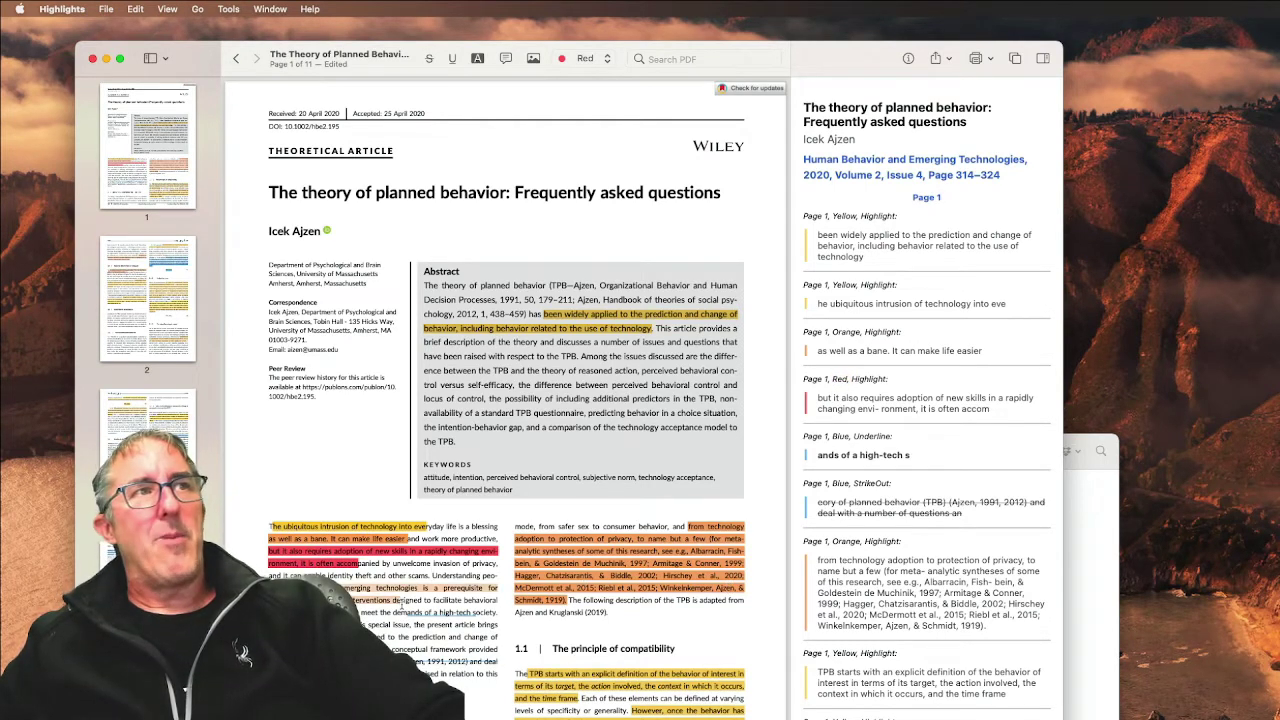
pyautogui.click(391, 639)
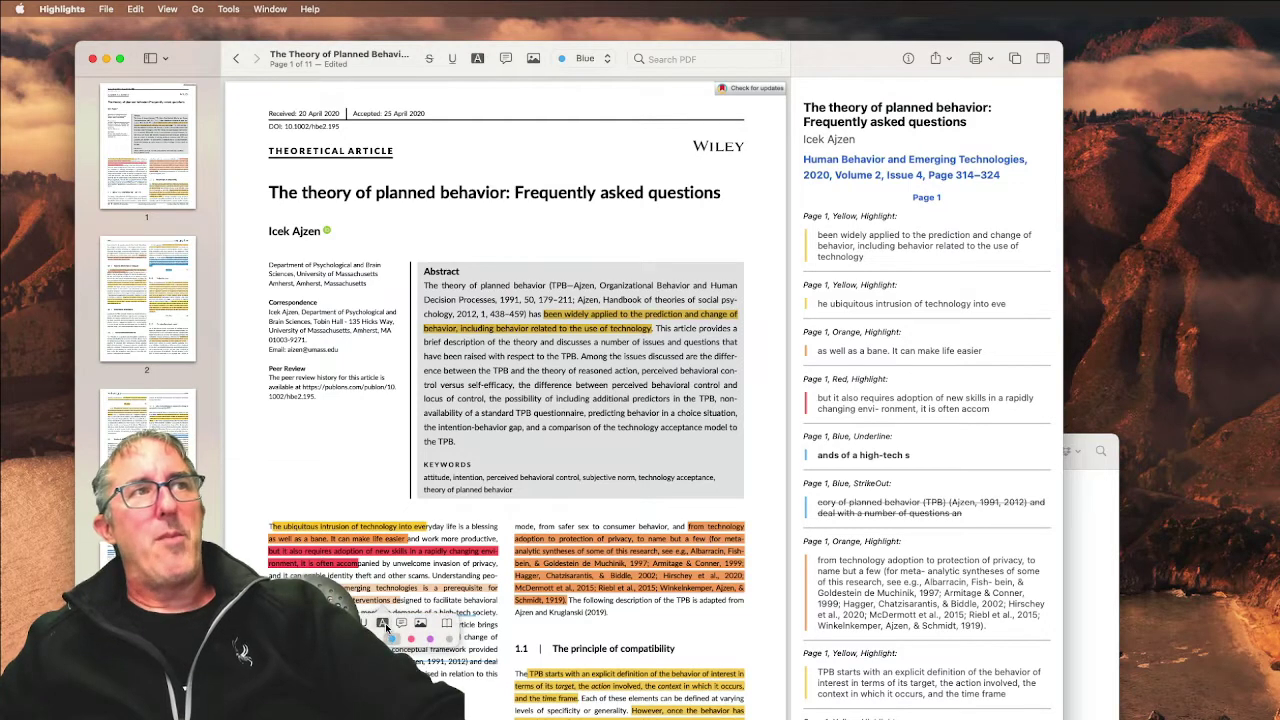
pyautogui.click(384, 623)
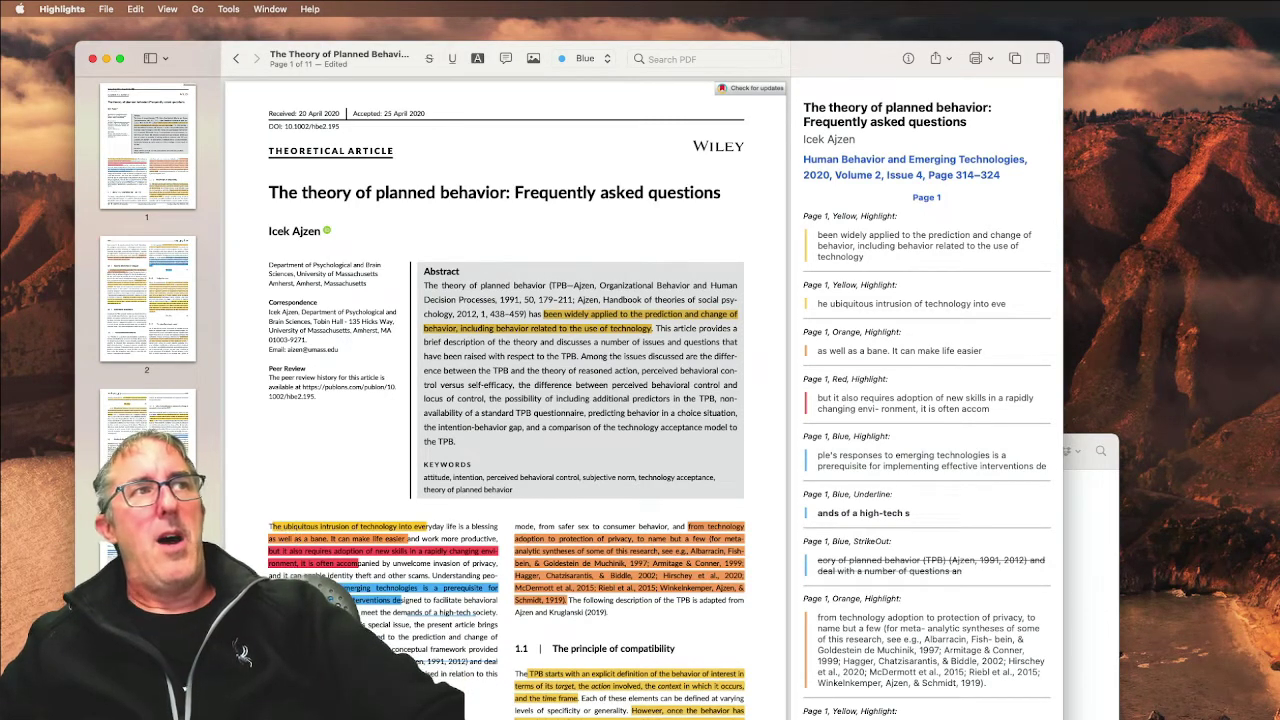
# Step: Underline "In line with the focus of t" in blue and strike out the text from "heory to bear" to "Specifically, I"
pyautogui.press('super+u')
pyautogui.moveTo(385, 636); pyautogui.dragTo(497, 636)
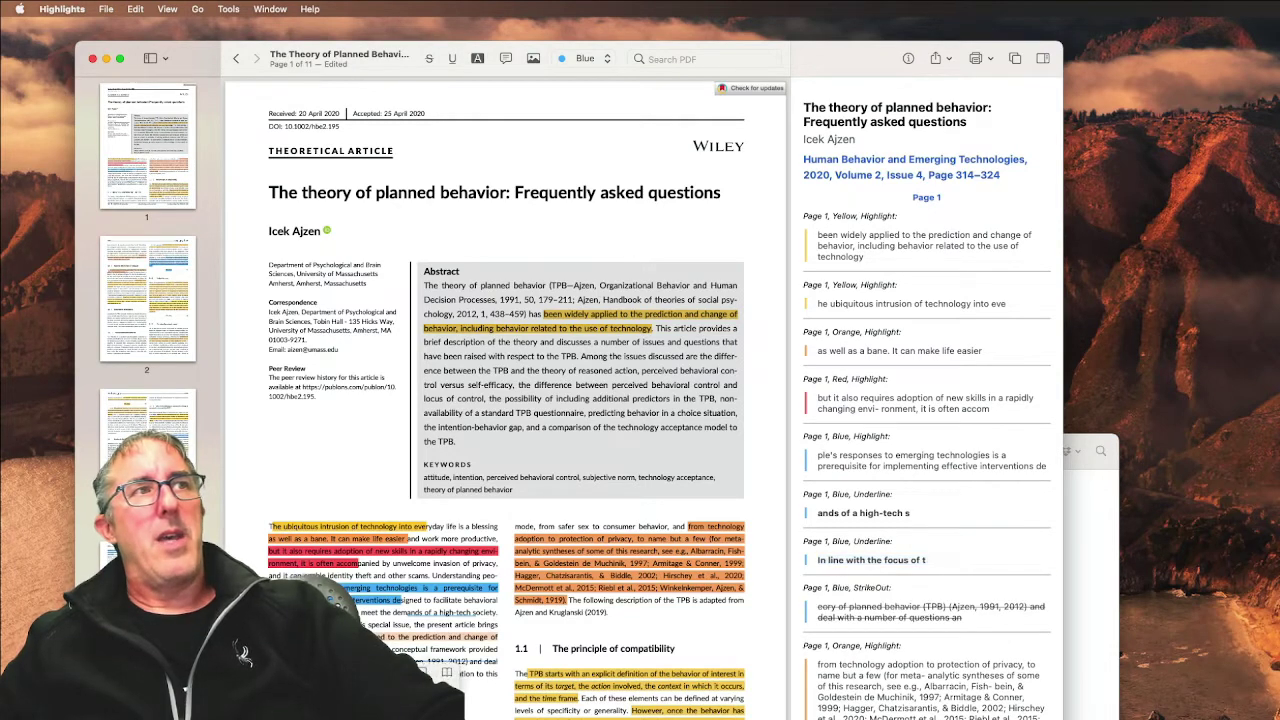
pyautogui.press('ctrl+super+s')
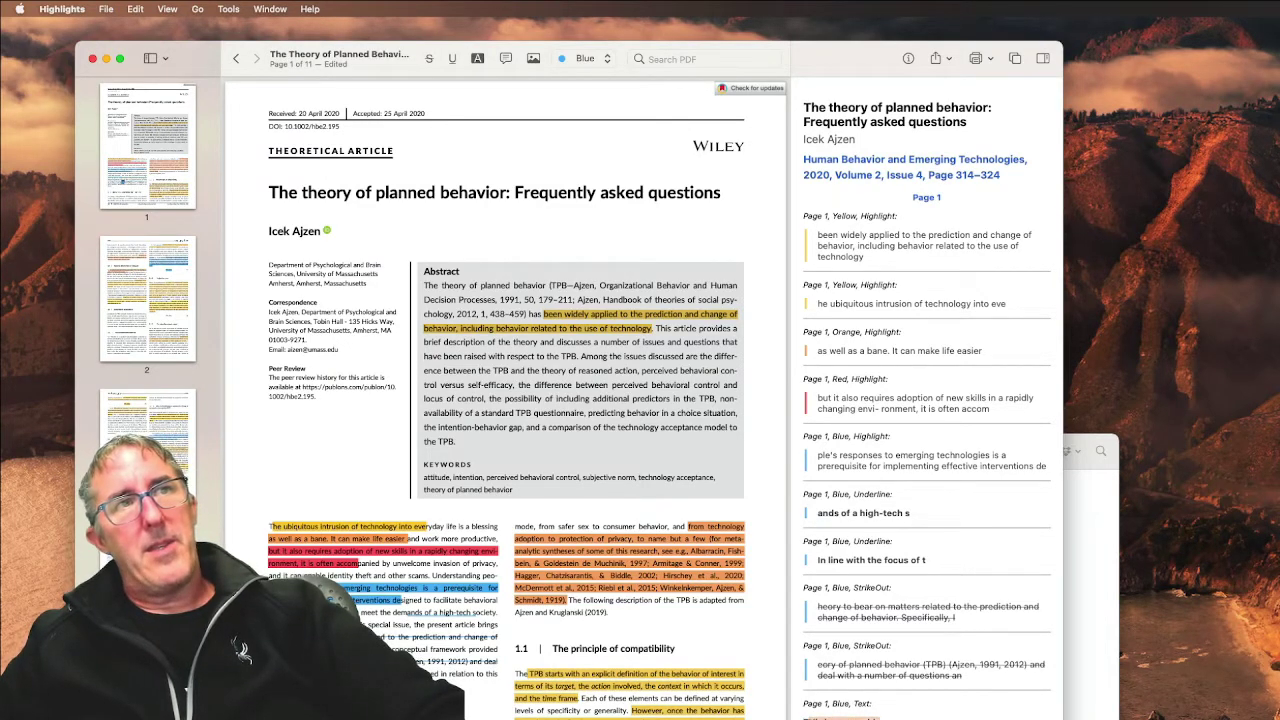
# Step: Change the page 1 text note's color to Other and capture the lower abstract with its keywords as an image annotation
pyautogui.doubleClick(863, 704)
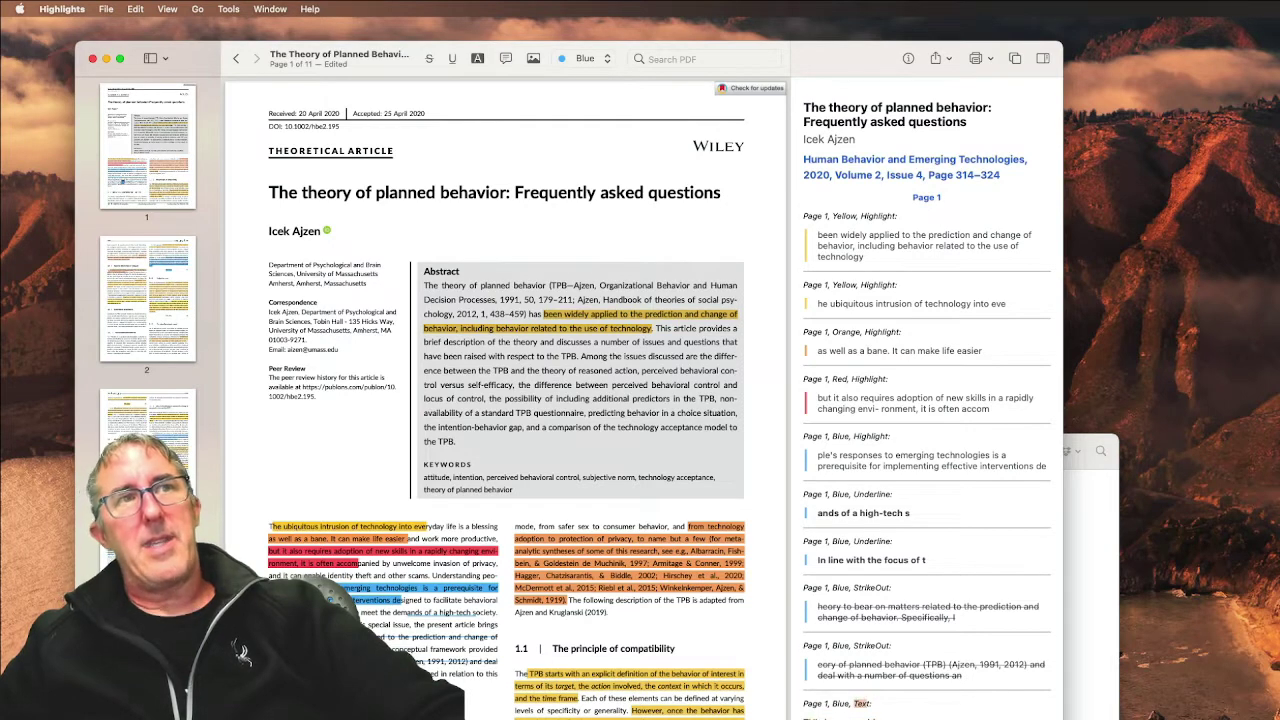
pyautogui.click(842, 706)
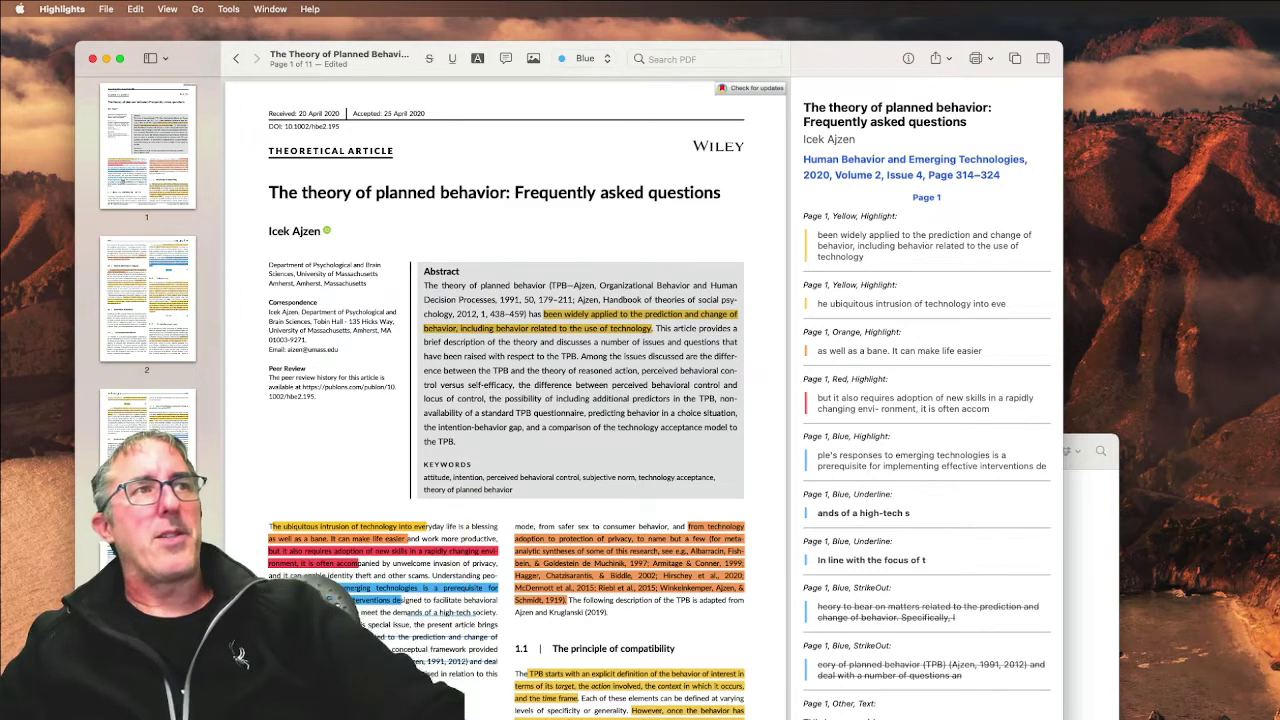
pyautogui.click(533, 58)
pyautogui.moveTo(395, 388)
pyautogui.mouseDown()
pyautogui.moveTo(648, 503)
pyautogui.moveTo(710, 497)
pyautogui.mouseUp()
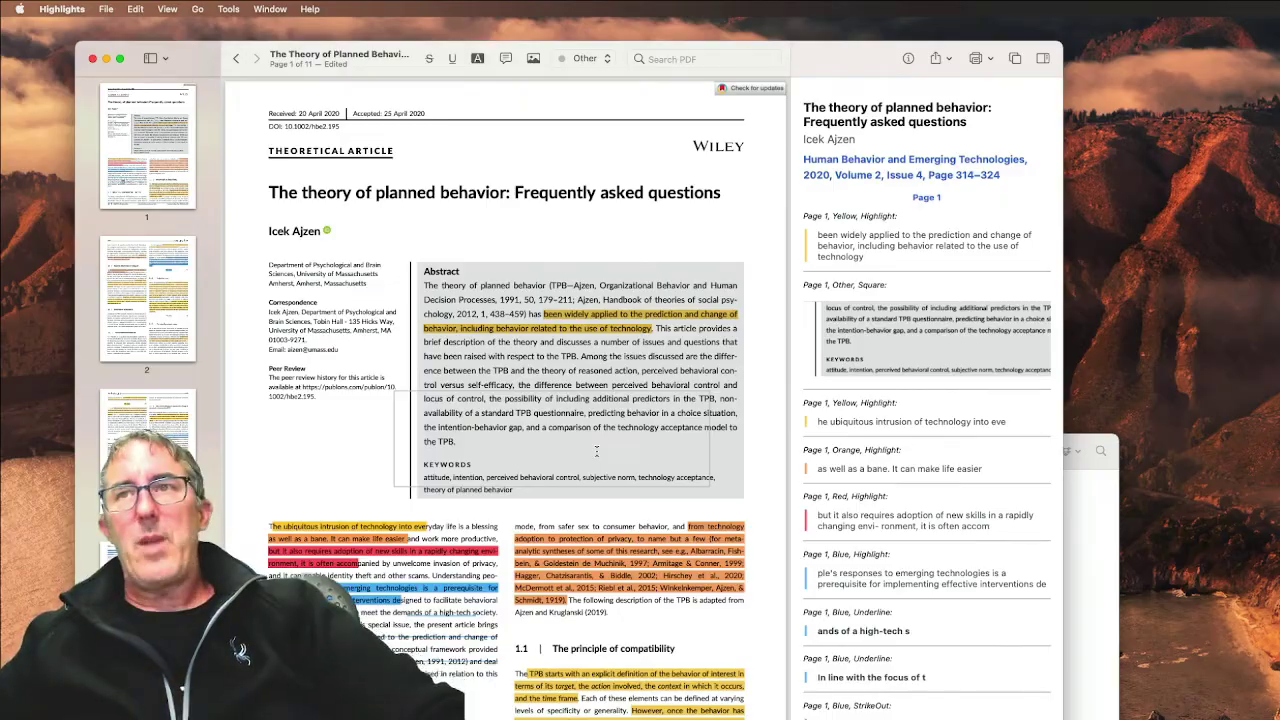
pyautogui.scroll(-15, 597, 452)
pyautogui.scroll(15, 583, 553)
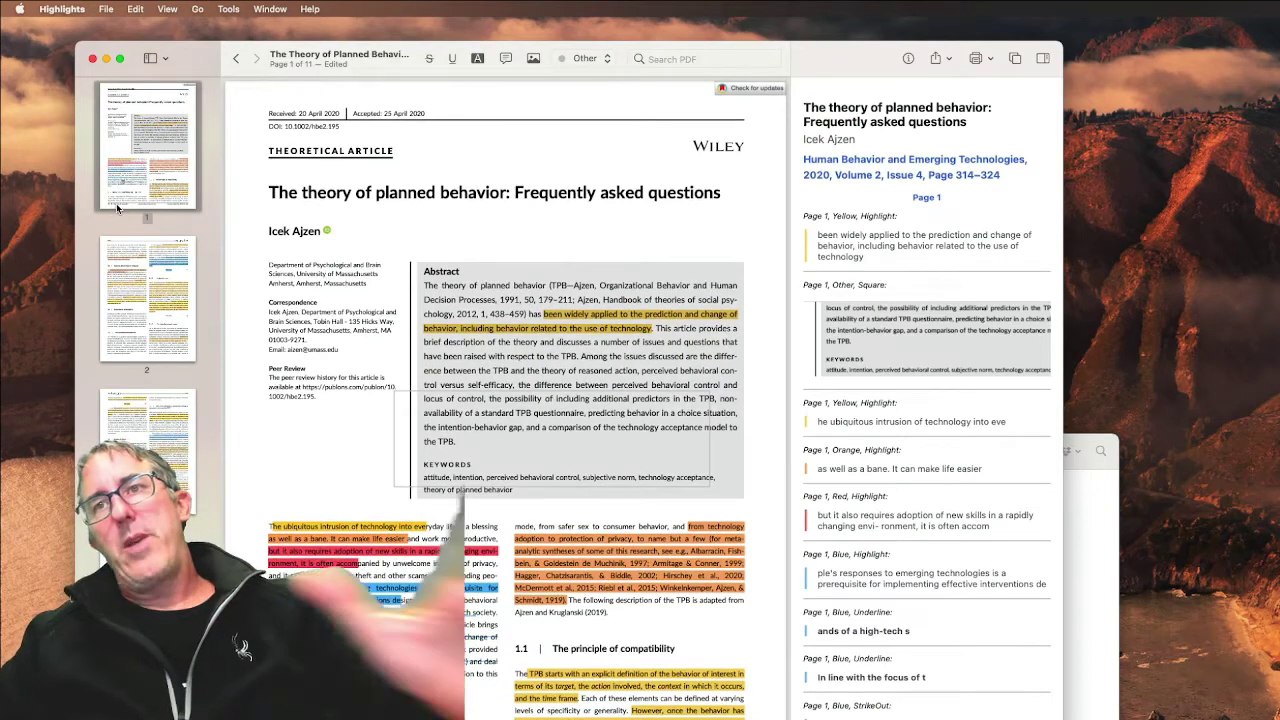
# Step: Review the Note Format and Export preferences, keep Markdown as the DEVONthink export format, and close the preferences
pyautogui.click(84, 6)
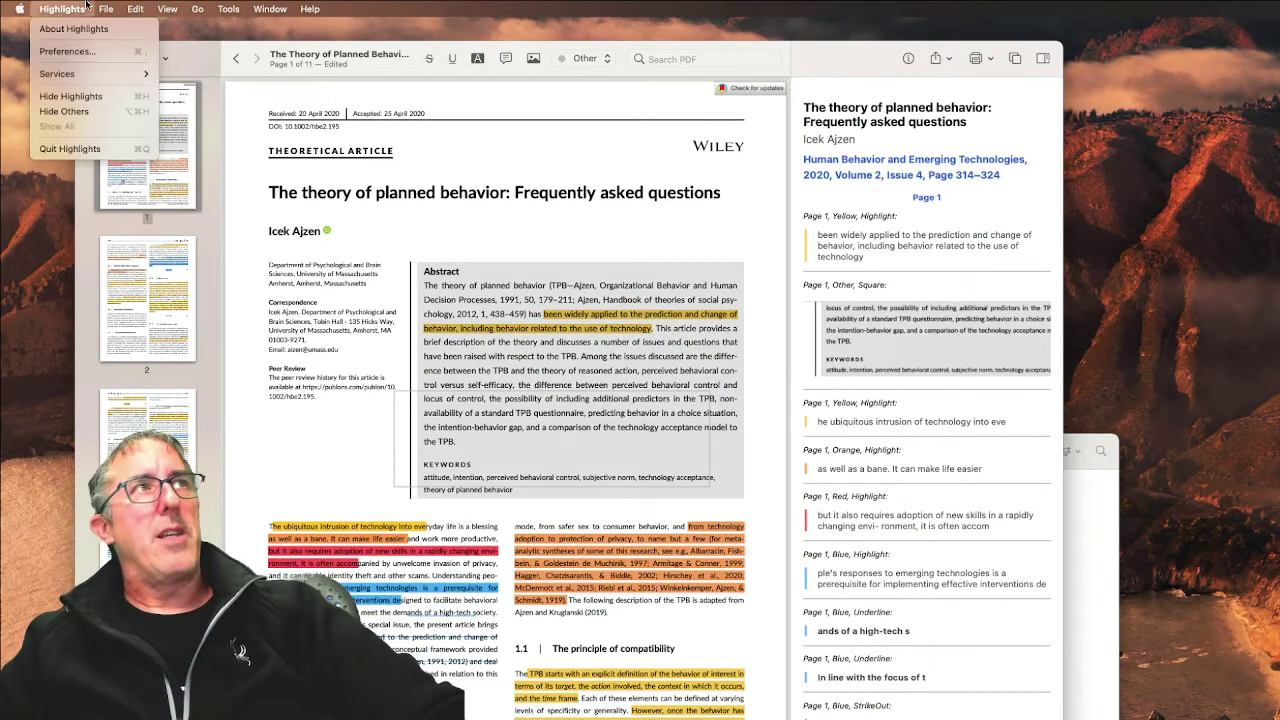
pyautogui.click(98, 51)
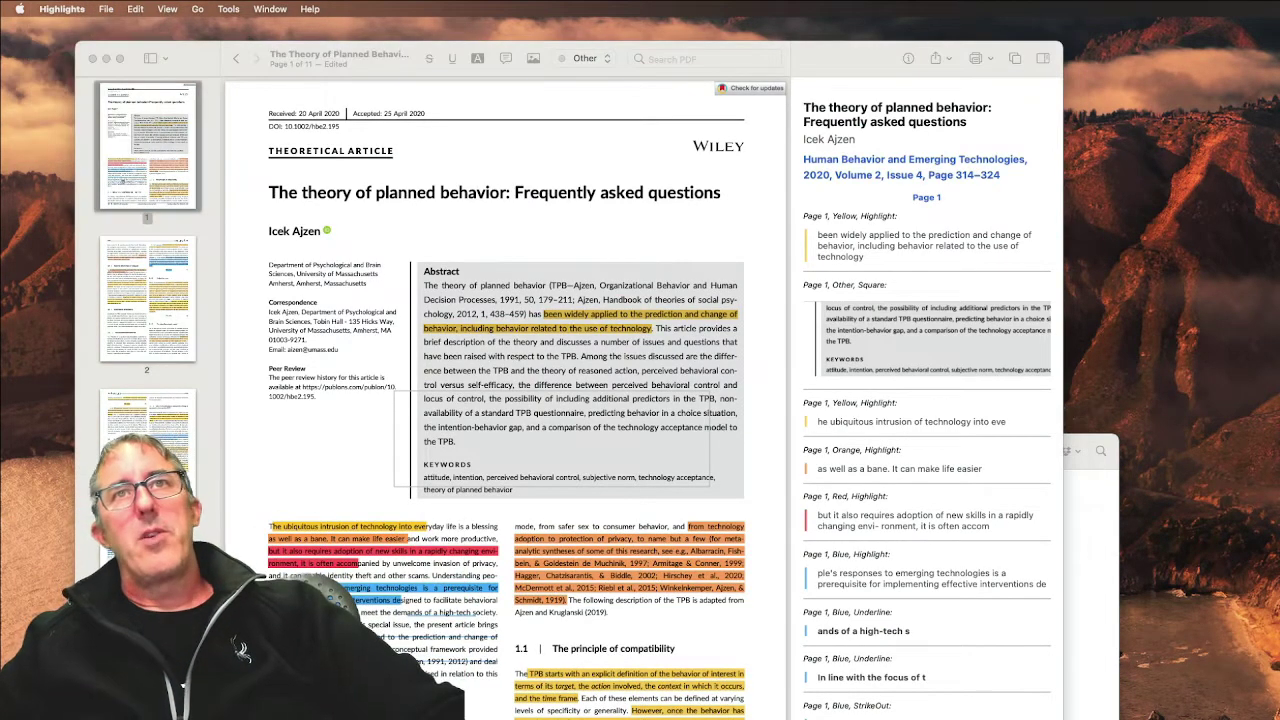
pyautogui.moveTo(1279, 198); pyautogui.dragTo(335, 286)
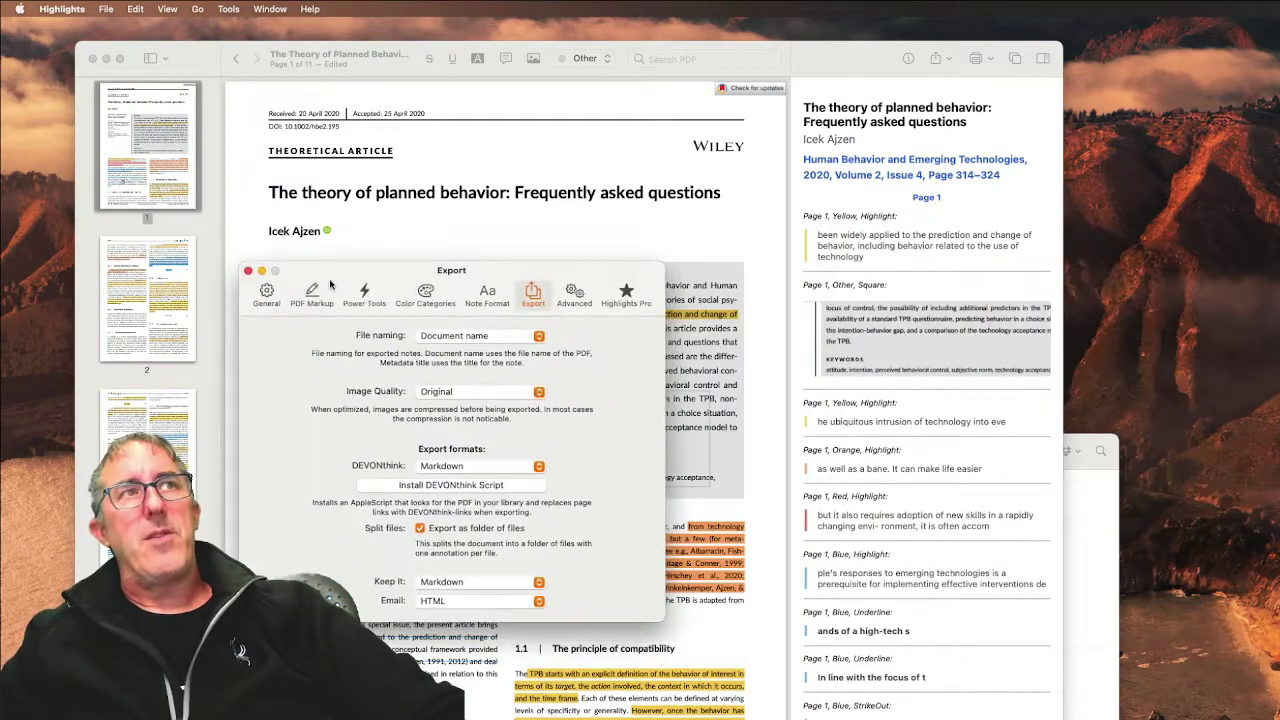
pyautogui.click(470, 291)
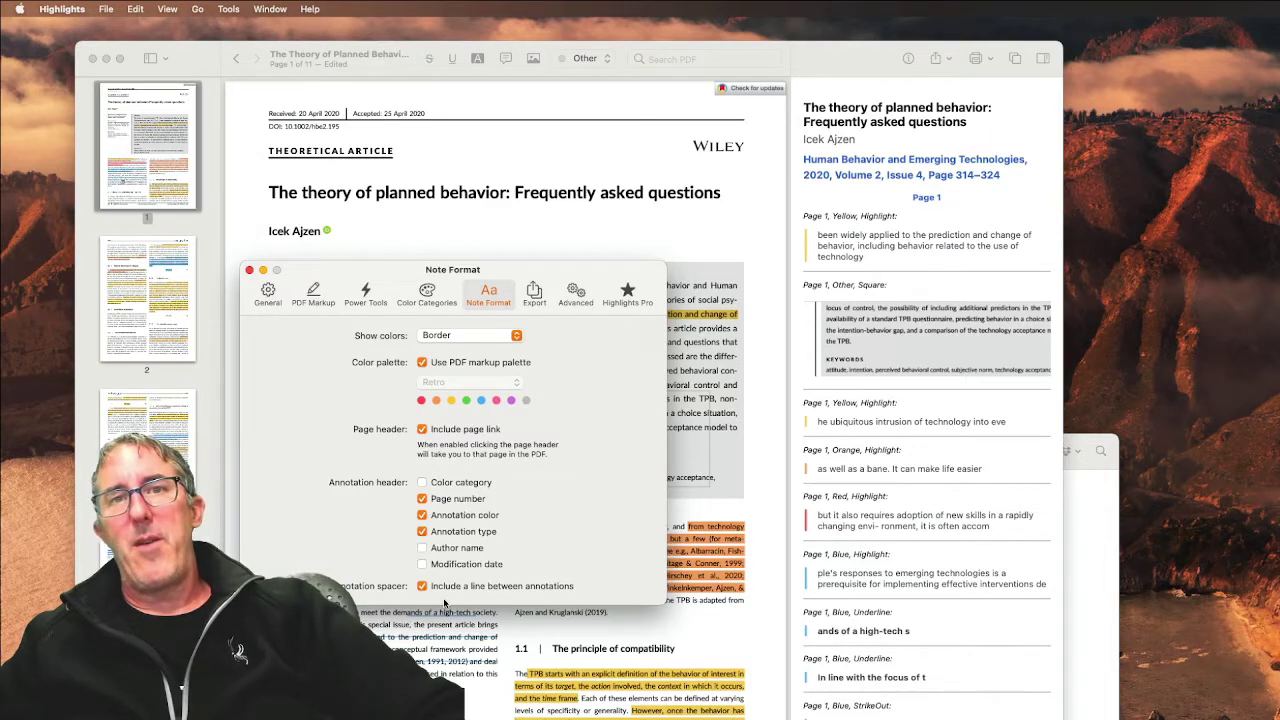
pyautogui.click(534, 294)
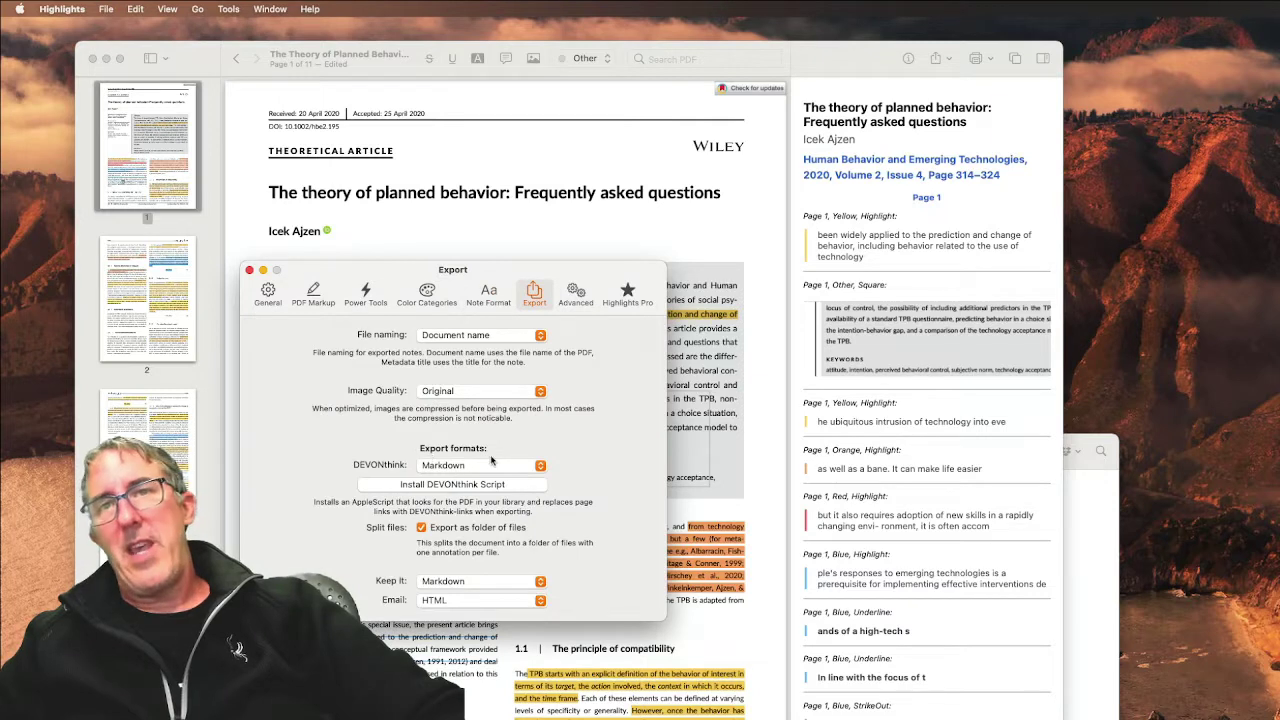
pyautogui.click(481, 466)
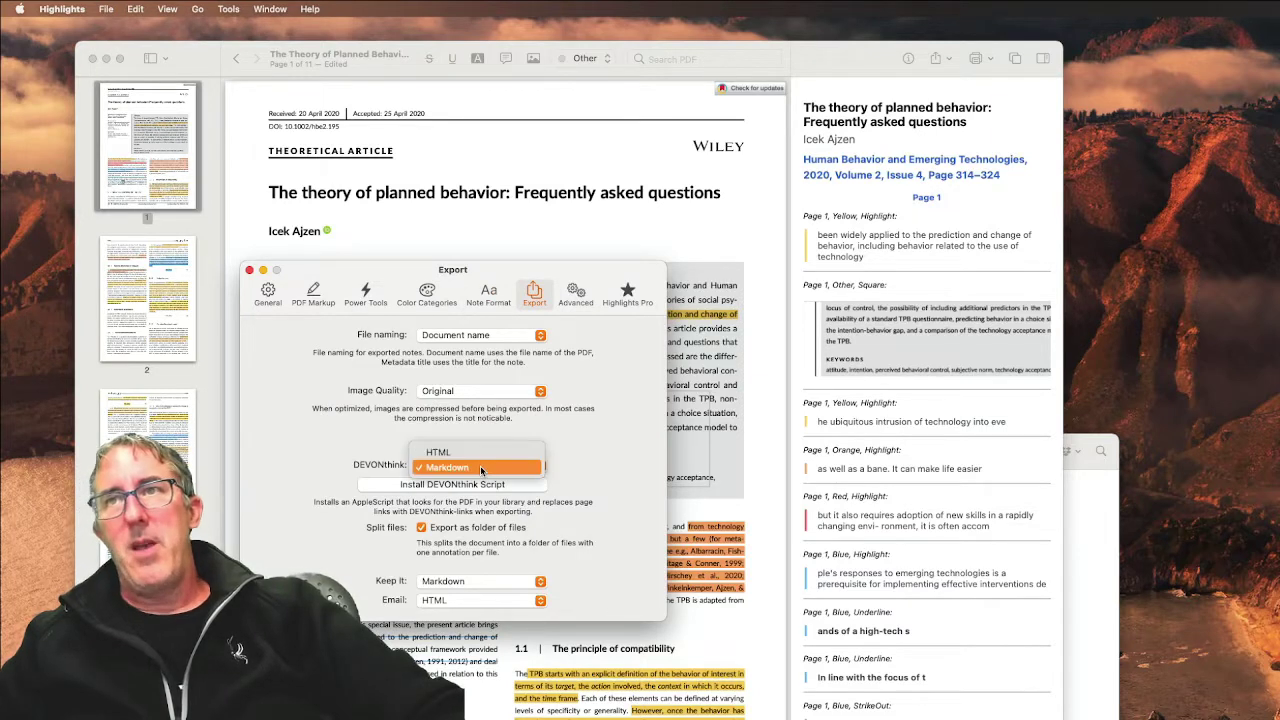
pyautogui.click(480, 466)
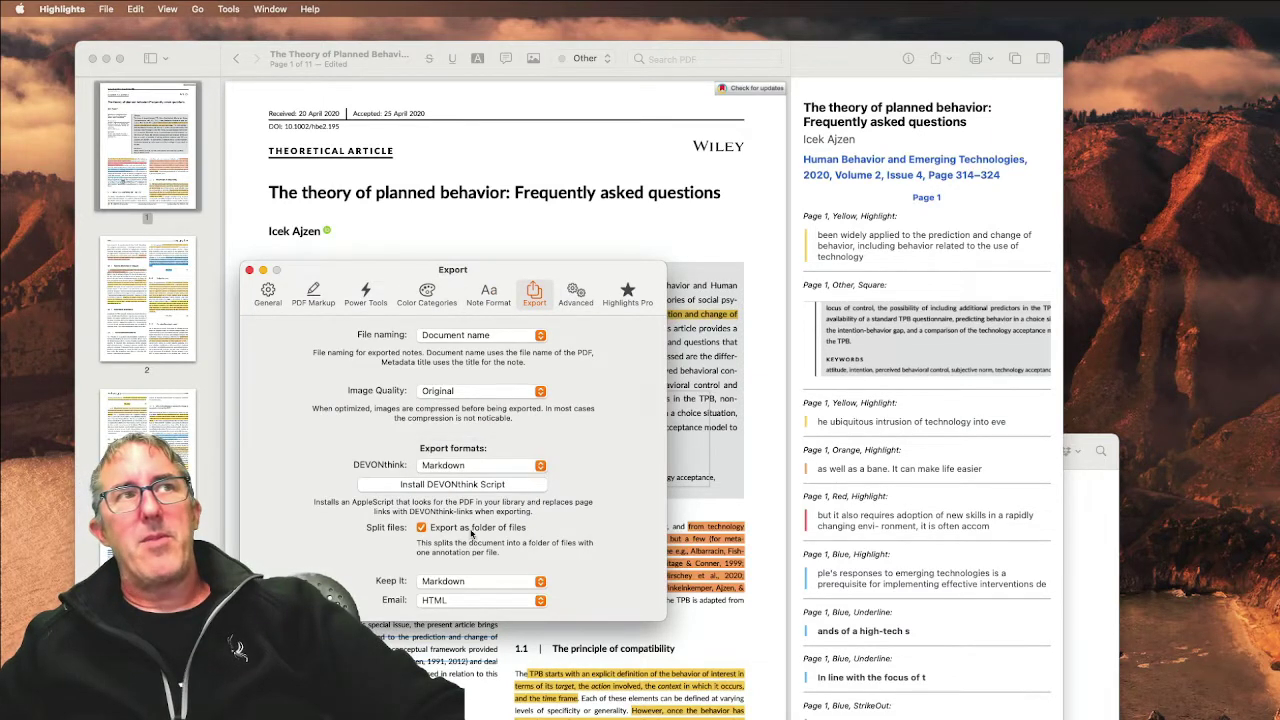
pyautogui.click(250, 271)
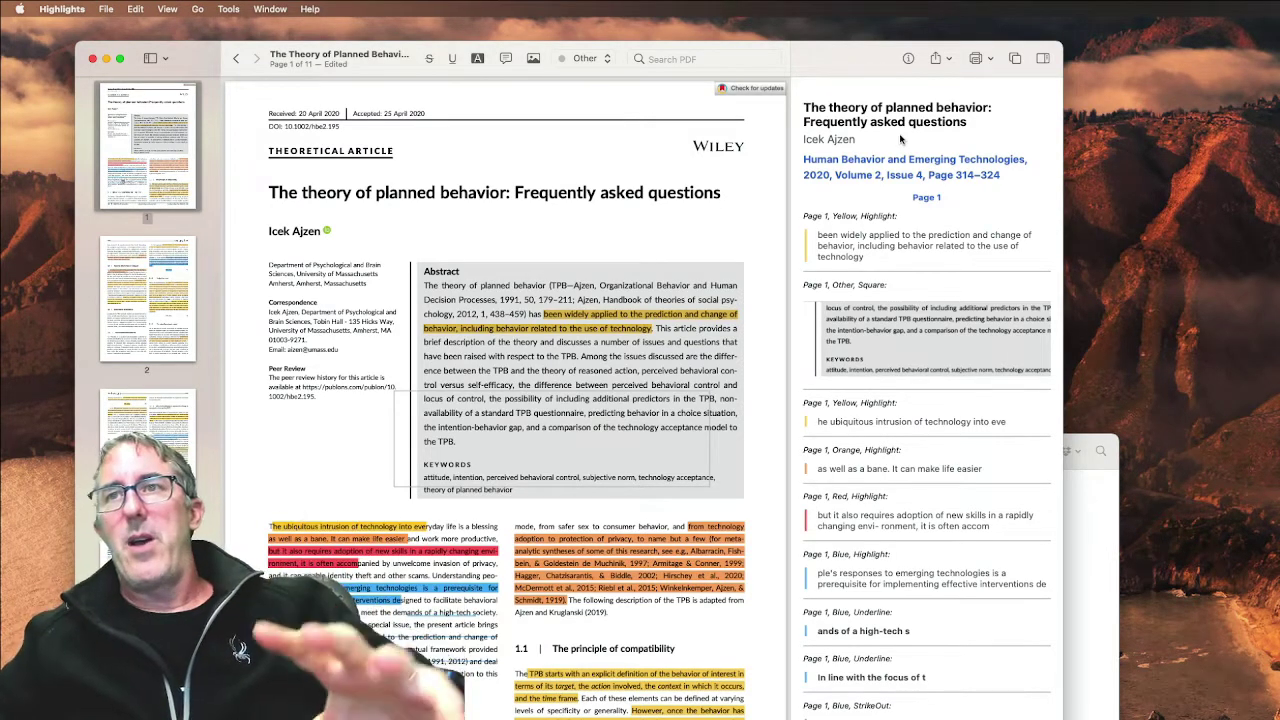
# Step: Export the annotations as a Markdown file to the TPB folder and switch to that folder in Finder
pyautogui.click(946, 62)
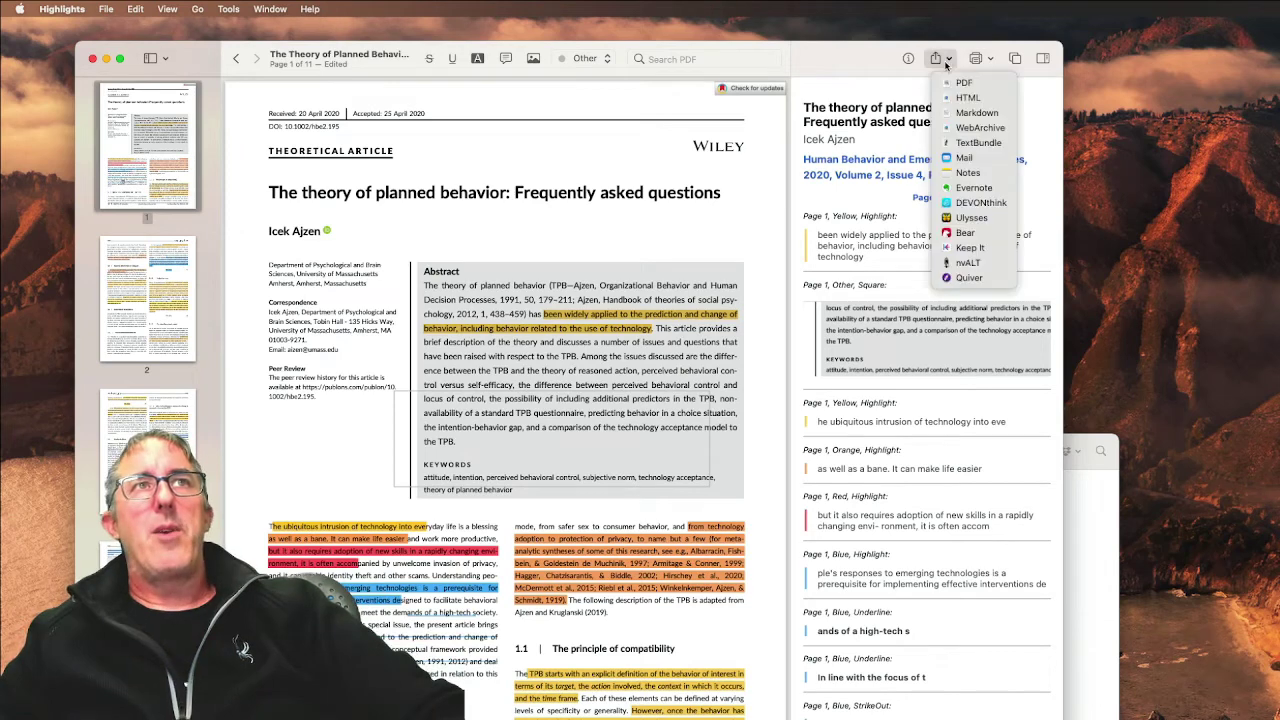
pyautogui.click(945, 112)
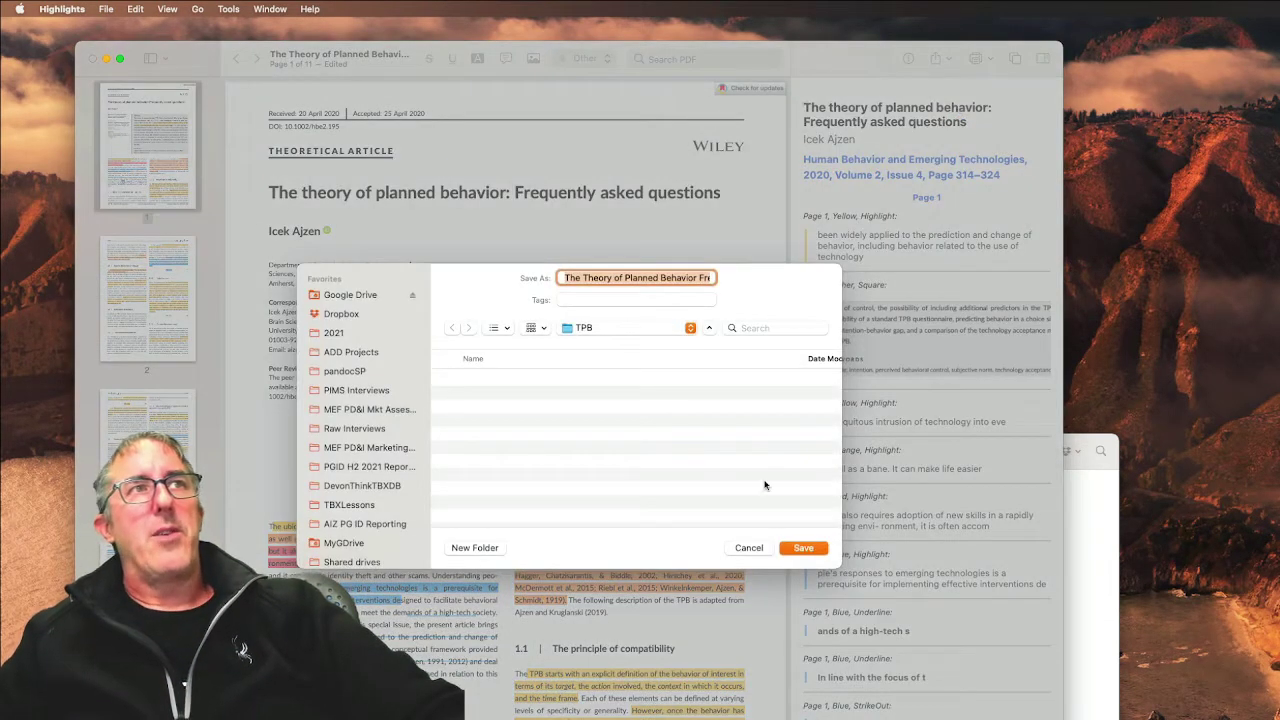
pyautogui.click(805, 549)
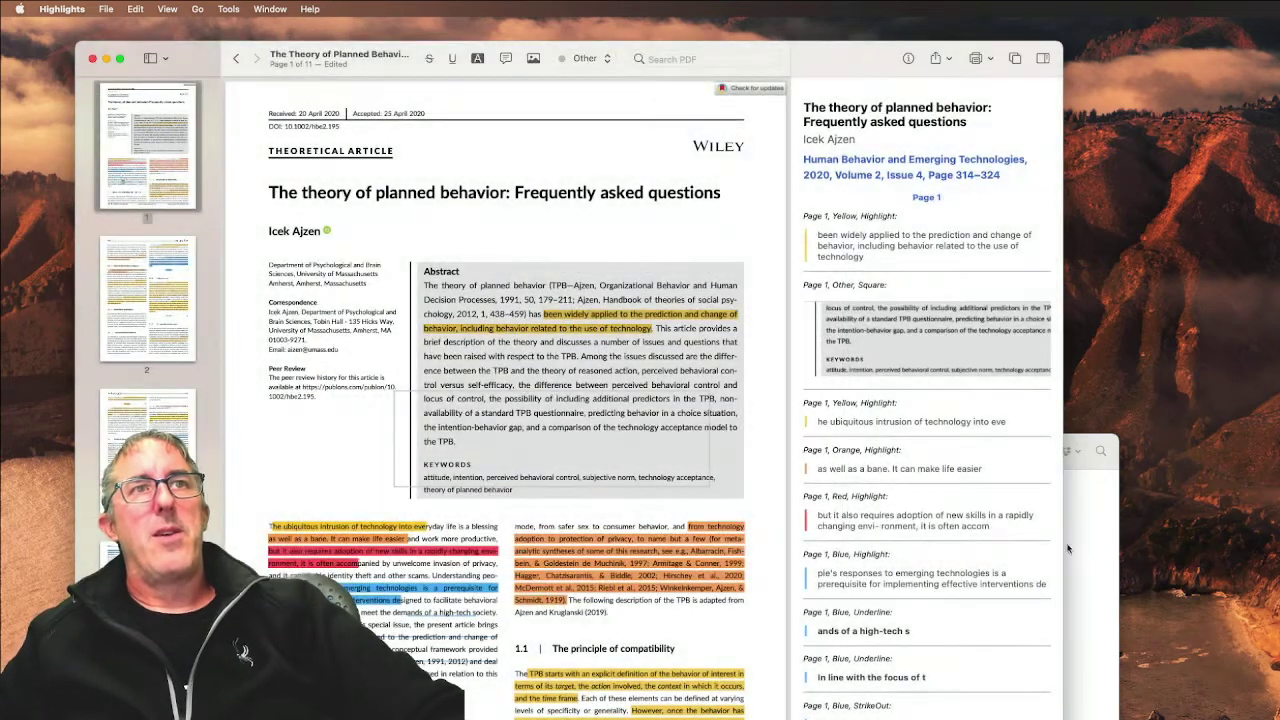
pyautogui.click(1095, 550)
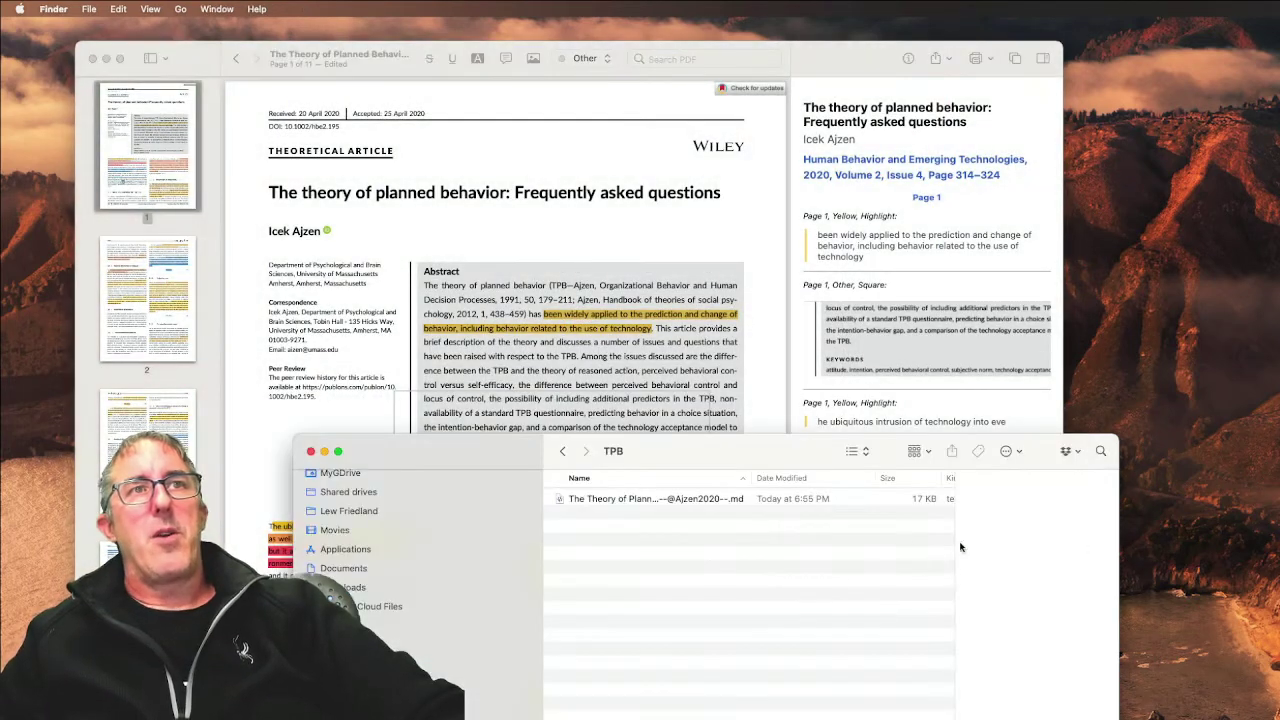
# Step: Open the exported Markdown file from the TPB folder in BBEdit and look through its annotation entries
pyautogui.click(746, 499)
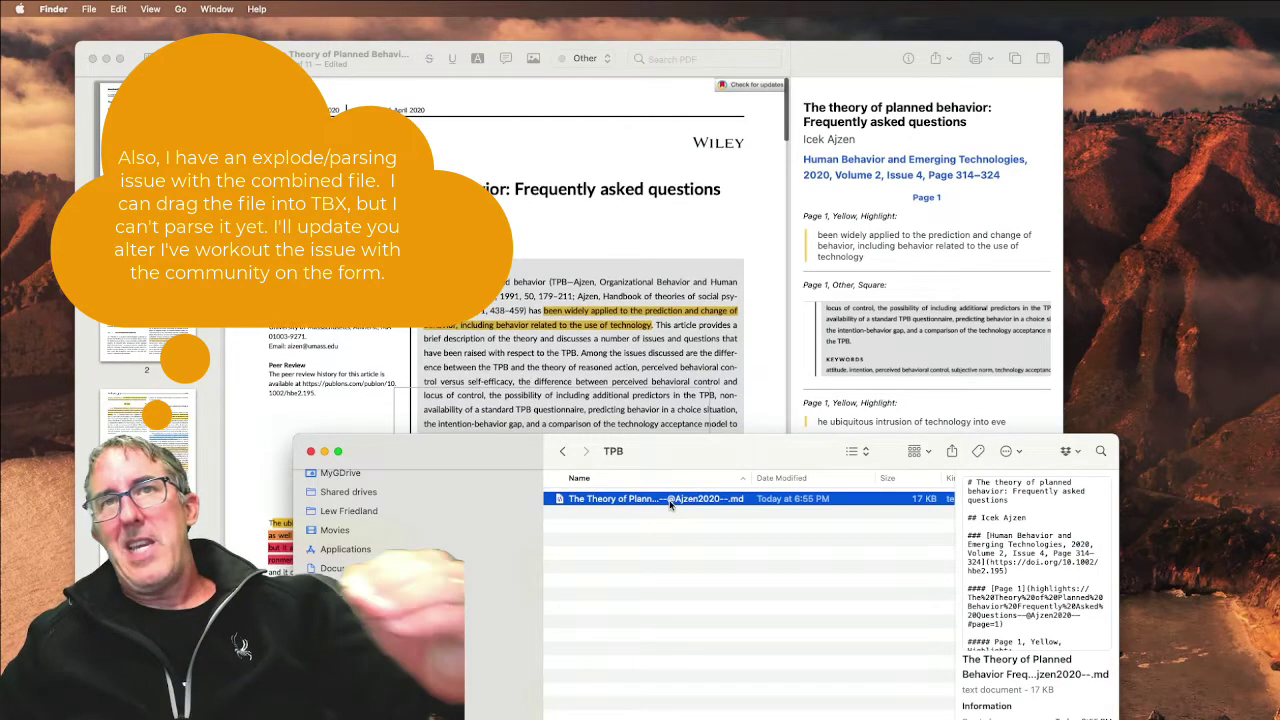
pyautogui.click(651, 518)
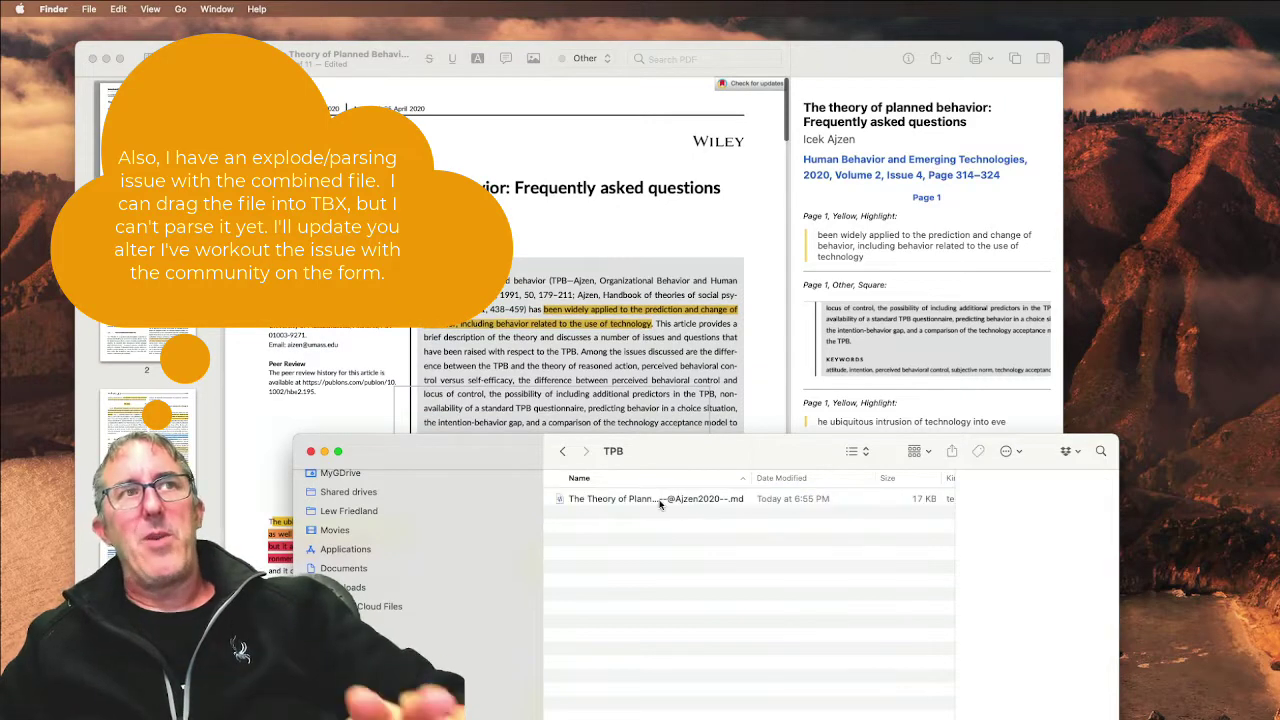
pyautogui.click(660, 502)
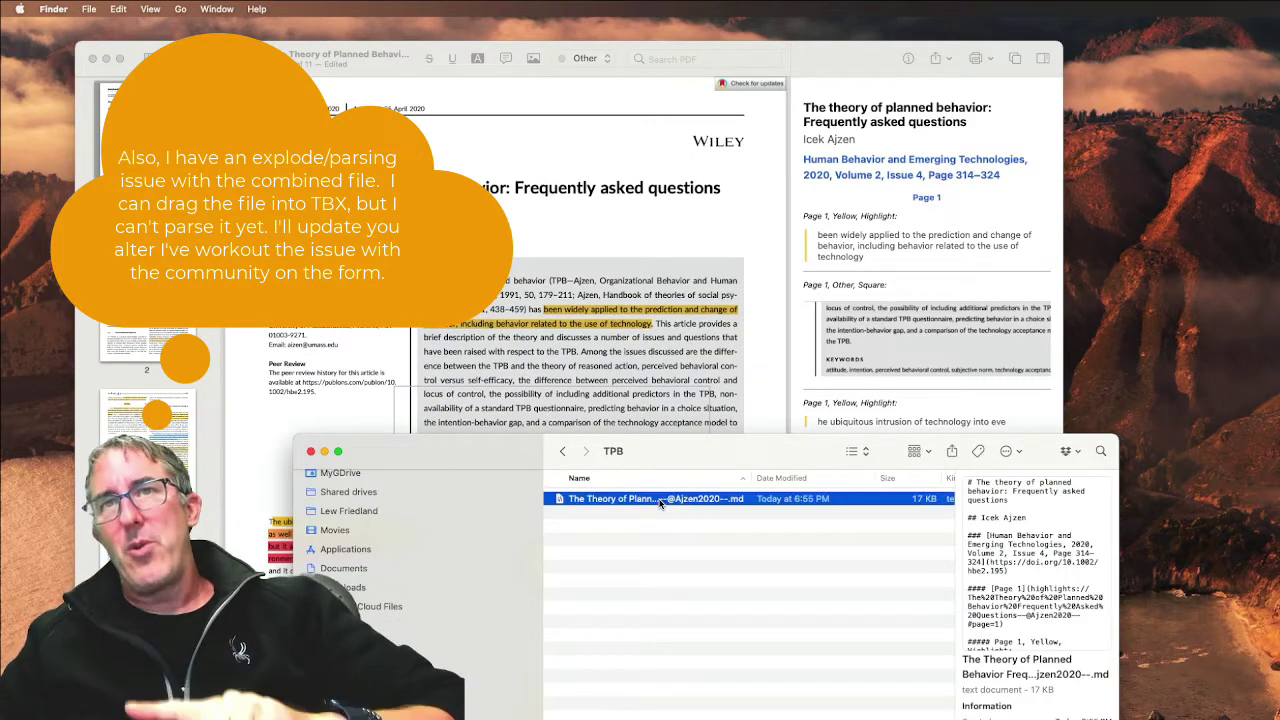
pyautogui.click(618, 515)
pyautogui.click(605, 503)
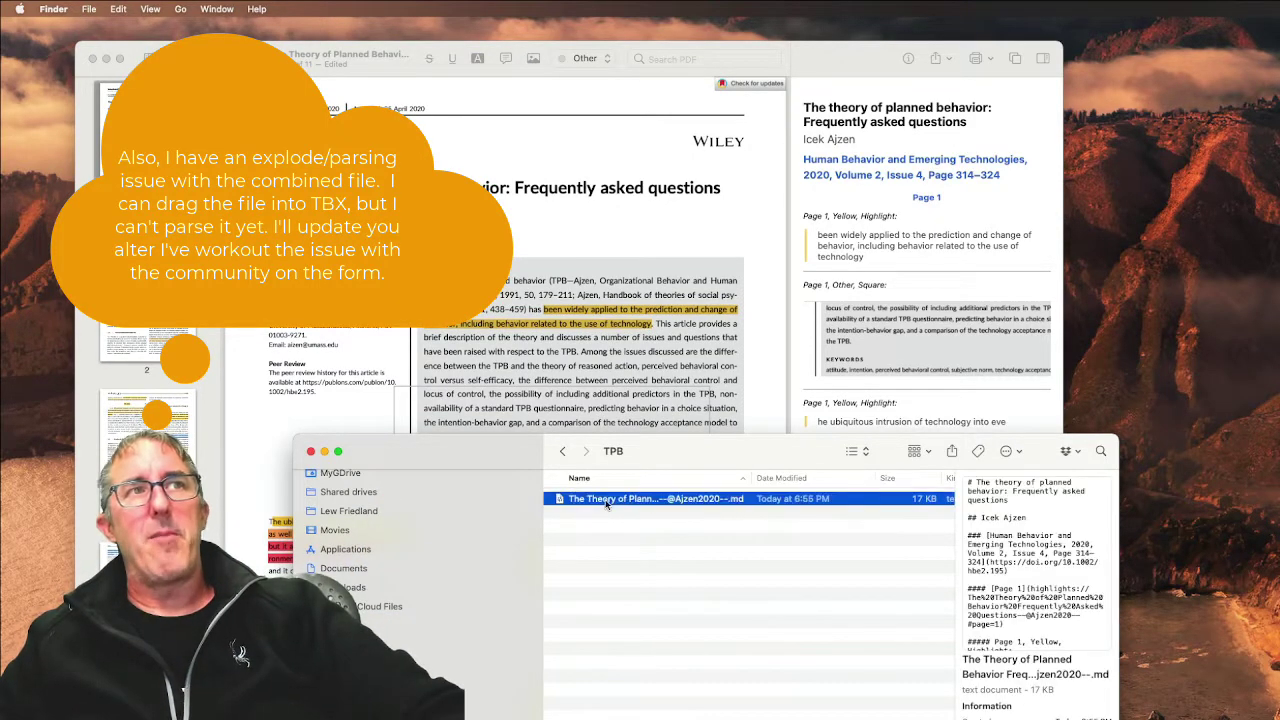
pyautogui.doubleClick(606, 504)
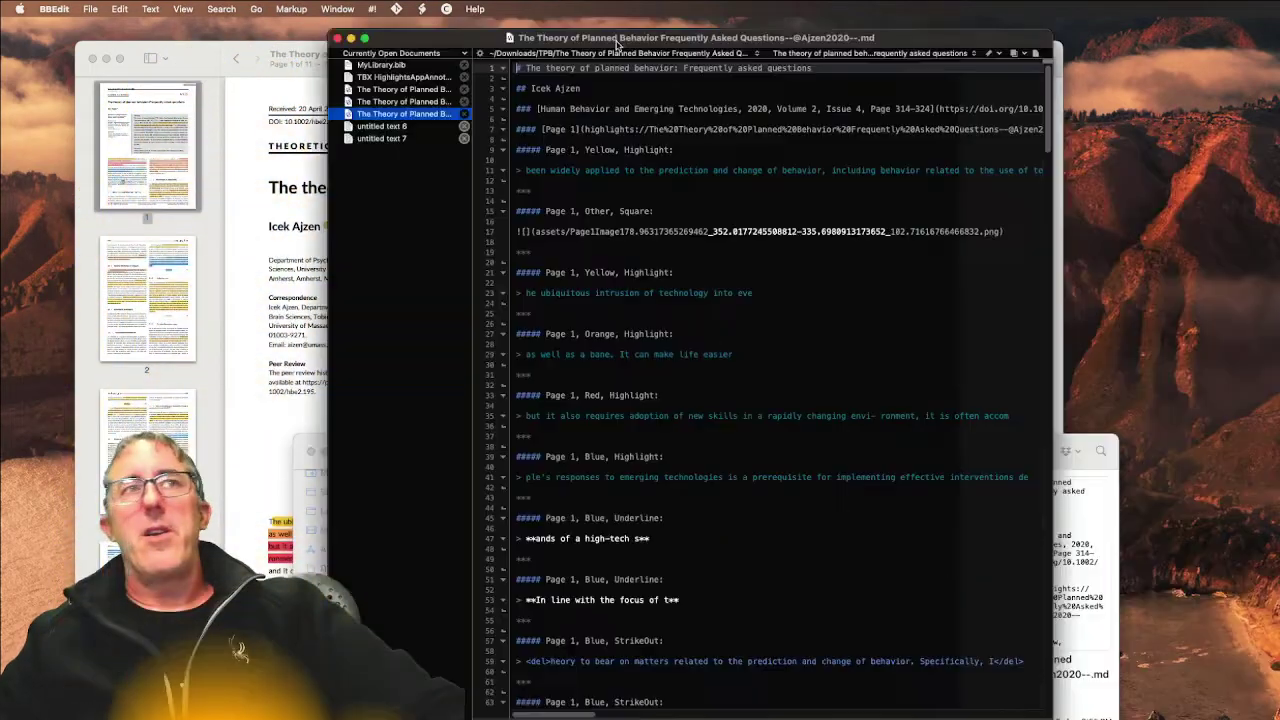
pyautogui.scroll(-20, 586, 200)
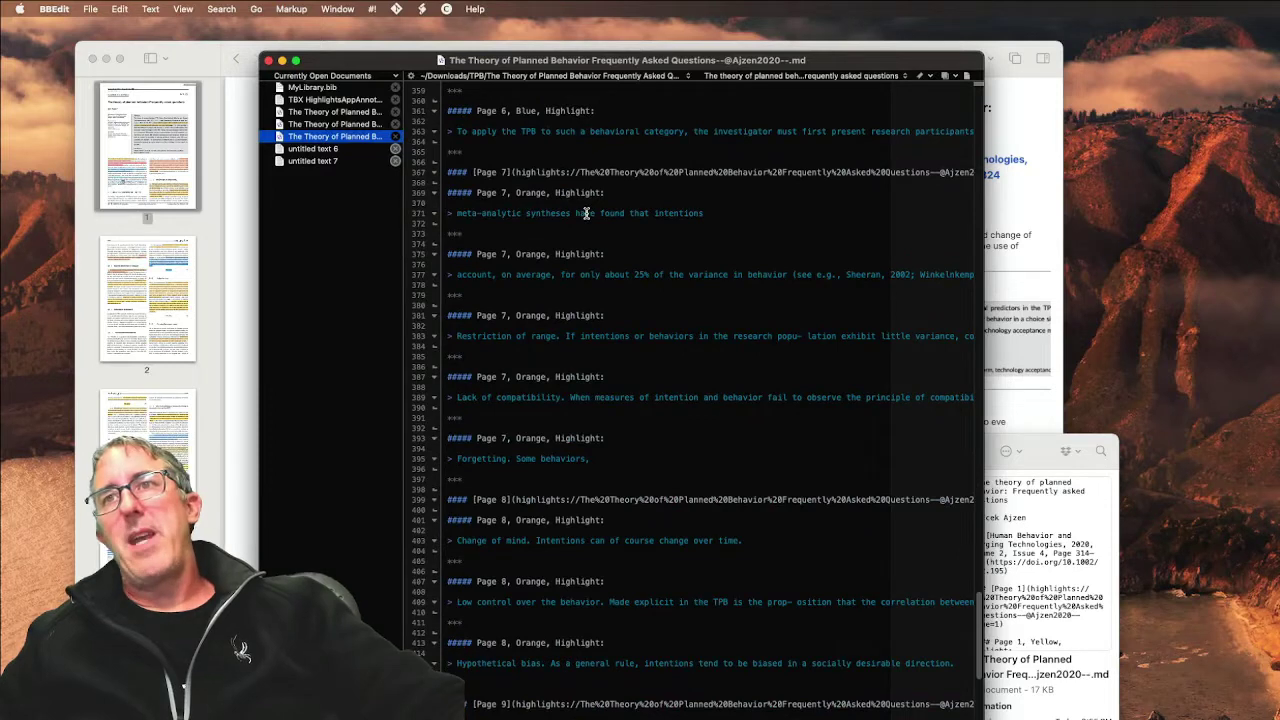
pyautogui.hscroll(5, 586, 212)
pyautogui.scroll(20, 574, 222)
pyautogui.hscroll(-5, 580, 225)
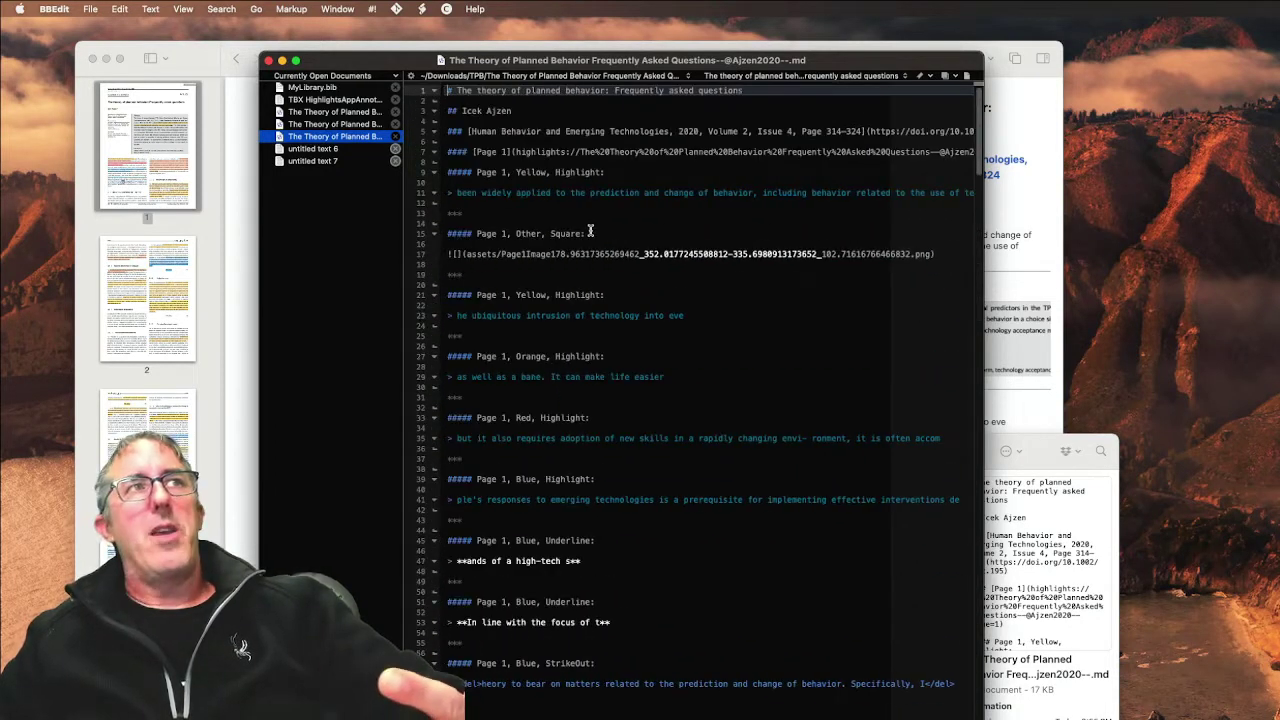
pyautogui.hscroll(10, 590, 220)
pyautogui.hscroll(-10, 614, 211)
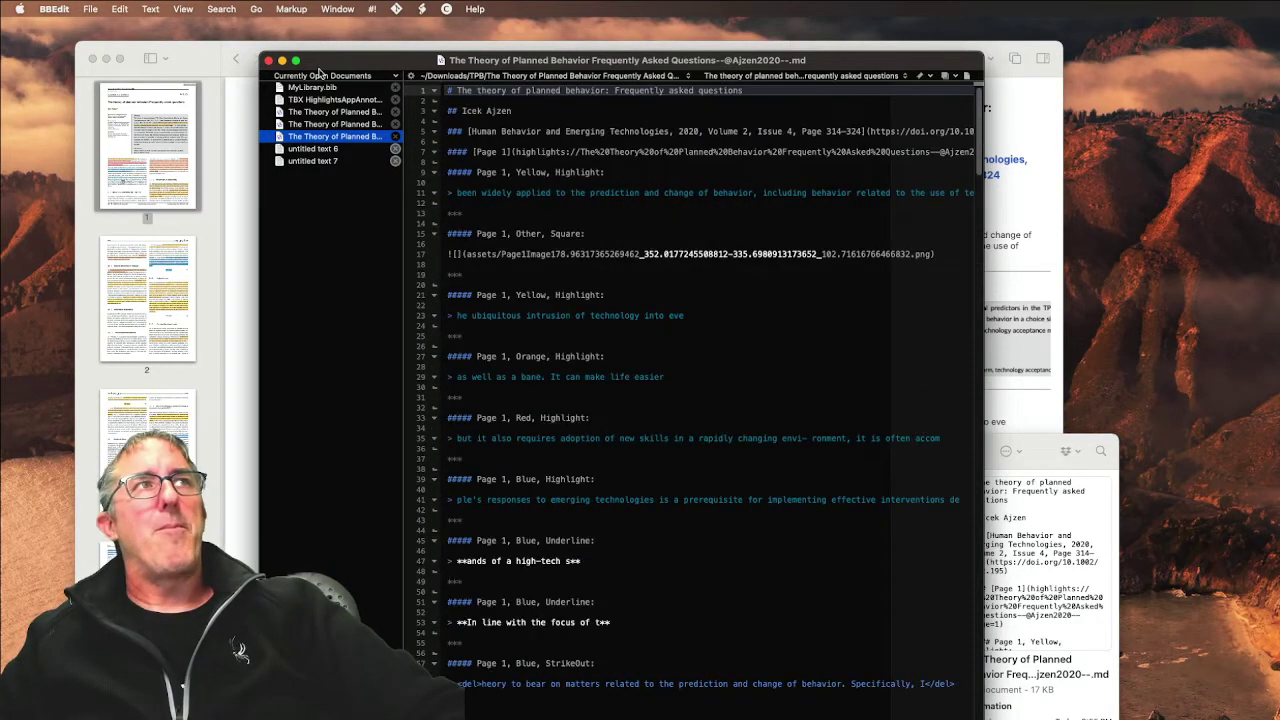
# Step: Try to close the BBEdit window, cancel at the save prompt, move the window aside and switch back to Highlights
pyautogui.click(268, 61)
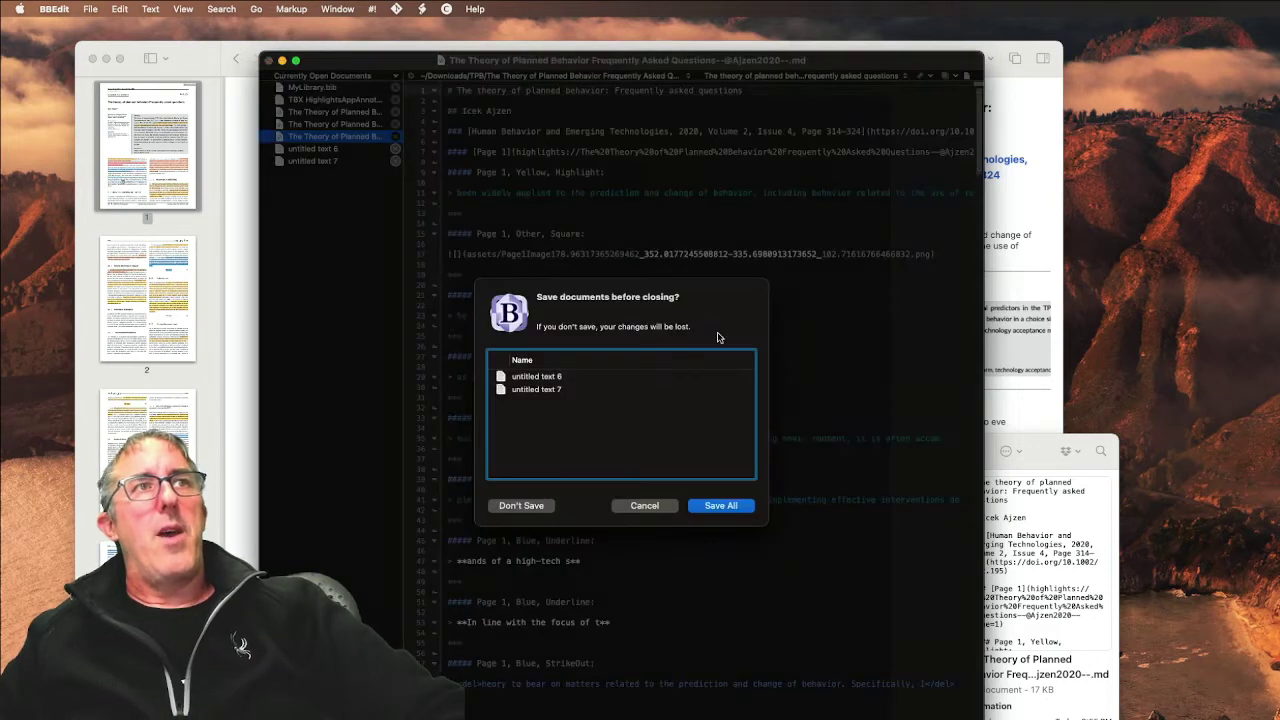
pyautogui.click(641, 505)
pyautogui.moveTo(545, 60); pyautogui.dragTo(1279, 190)
pyautogui.press('super+Tab')
pyautogui.click(717, 378)
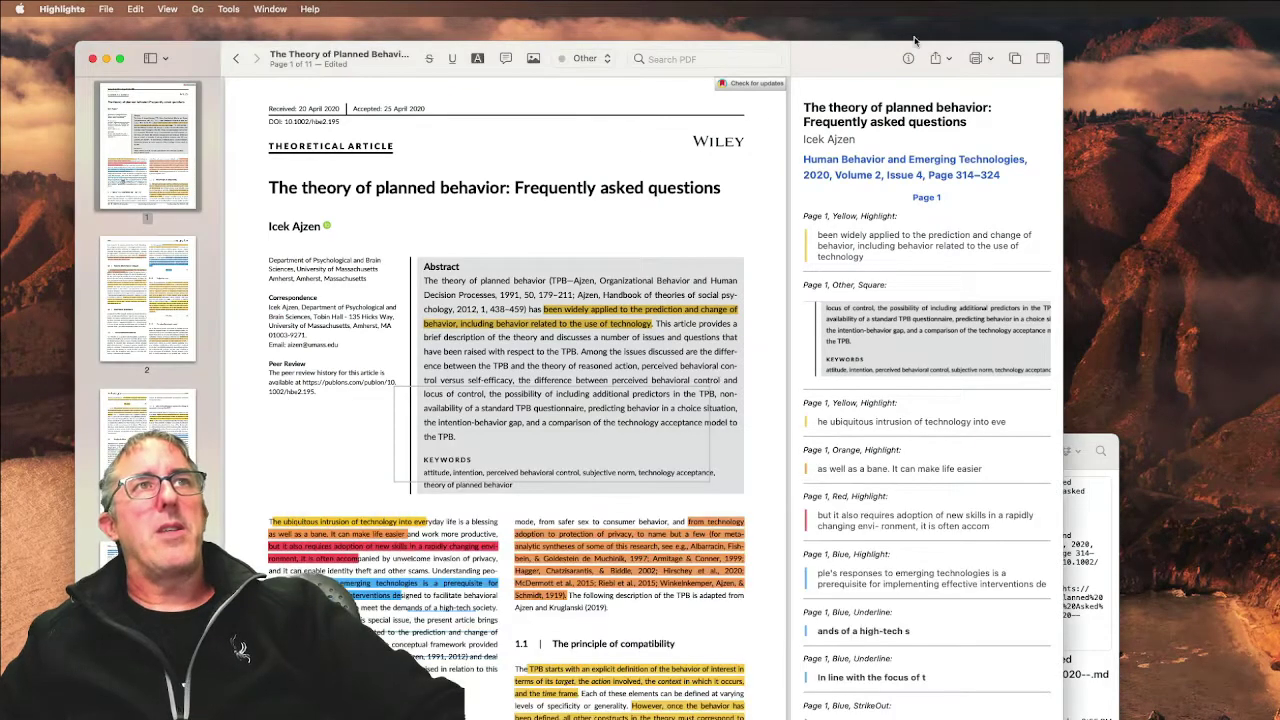
# Step: Export the article's annotations to DEVONthink, arranging the windows so its Inbox shows beside the article
pyautogui.click(944, 58)
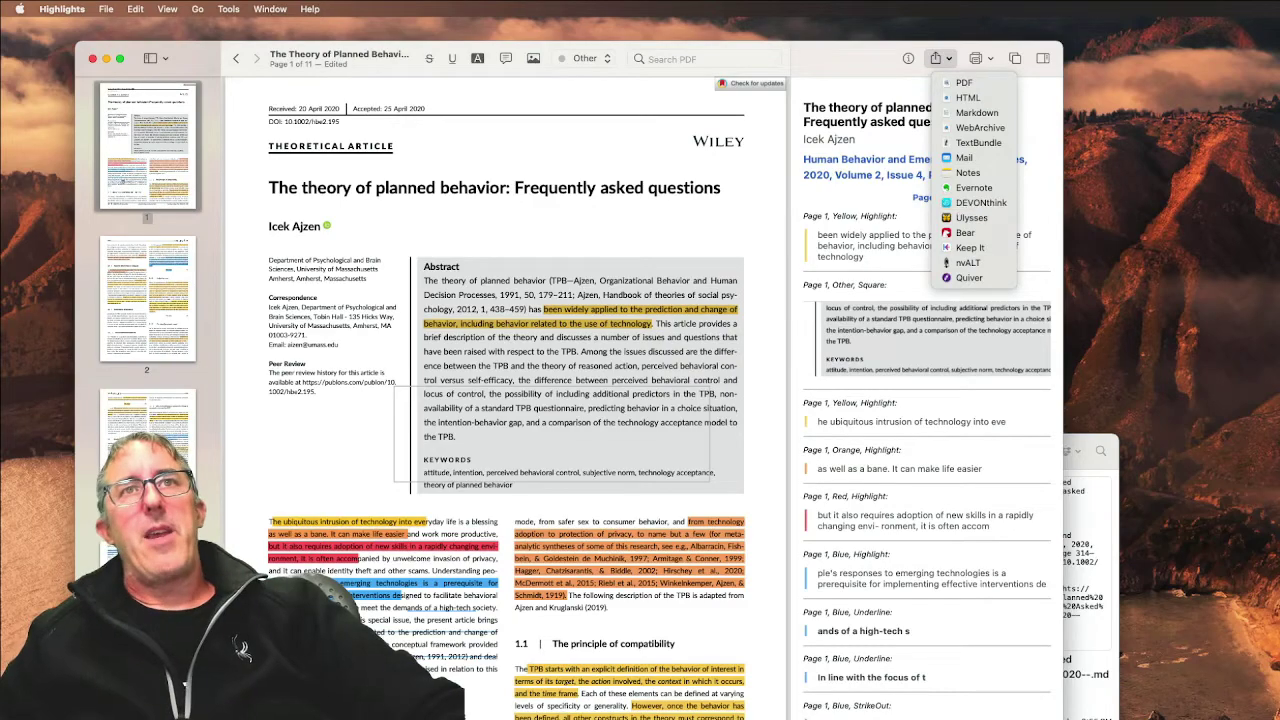
pyautogui.click(980, 203)
pyautogui.moveTo(586, 398); pyautogui.dragTo(547, 381)
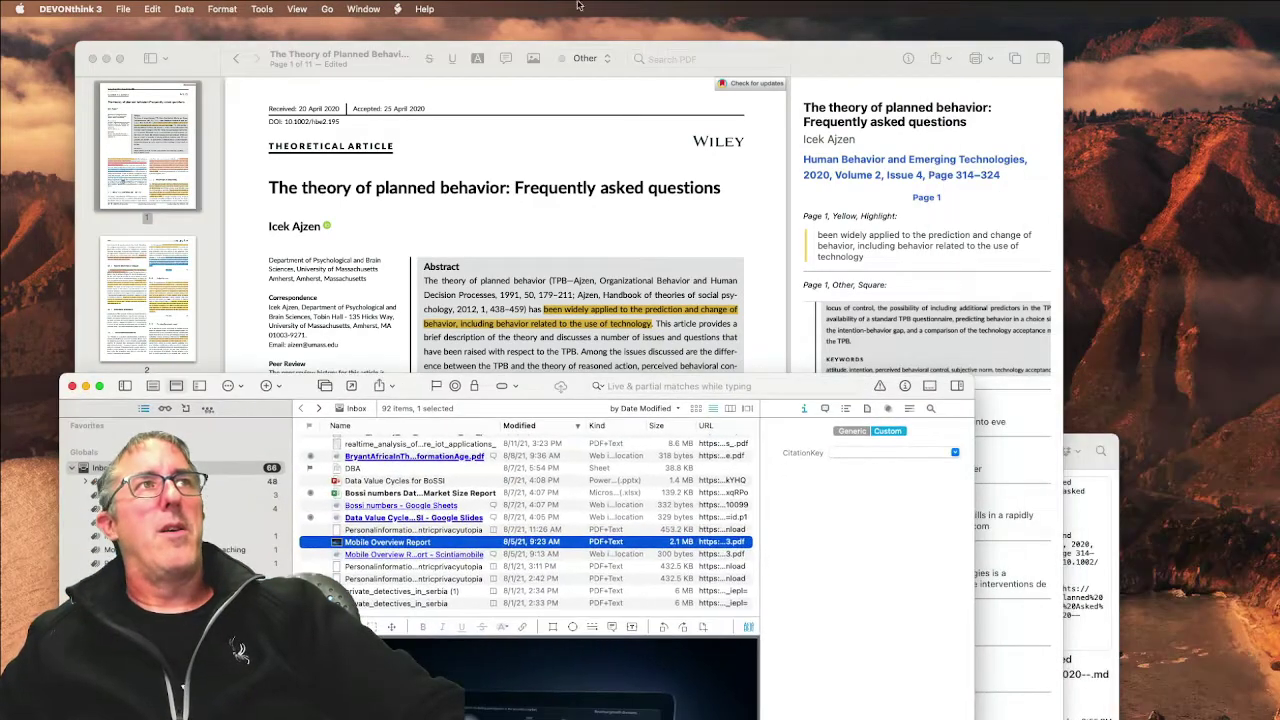
pyautogui.moveTo(411, 63); pyautogui.dragTo(798, 63)
pyautogui.scroll(10, 365, 436)
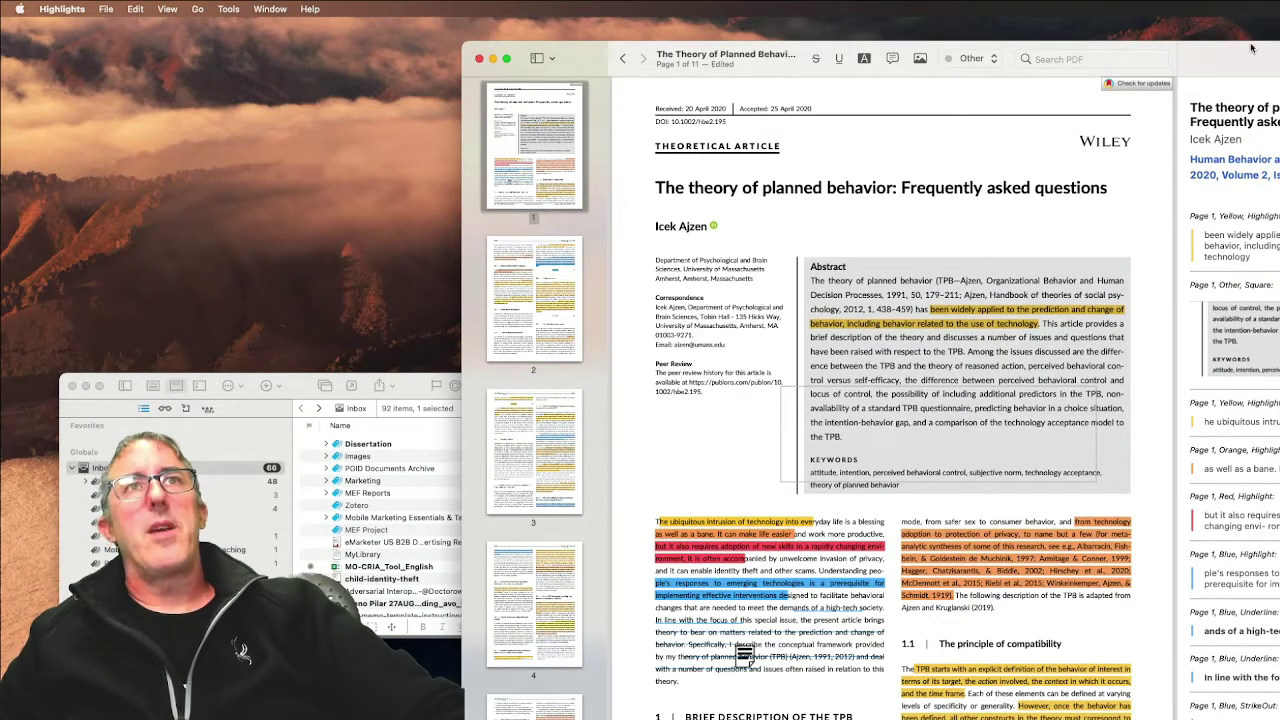
pyautogui.moveTo(1266, 59)
pyautogui.mouseDown()
pyautogui.moveTo(1037, 61)
pyautogui.moveTo(1122, 40)
pyautogui.mouseUp()
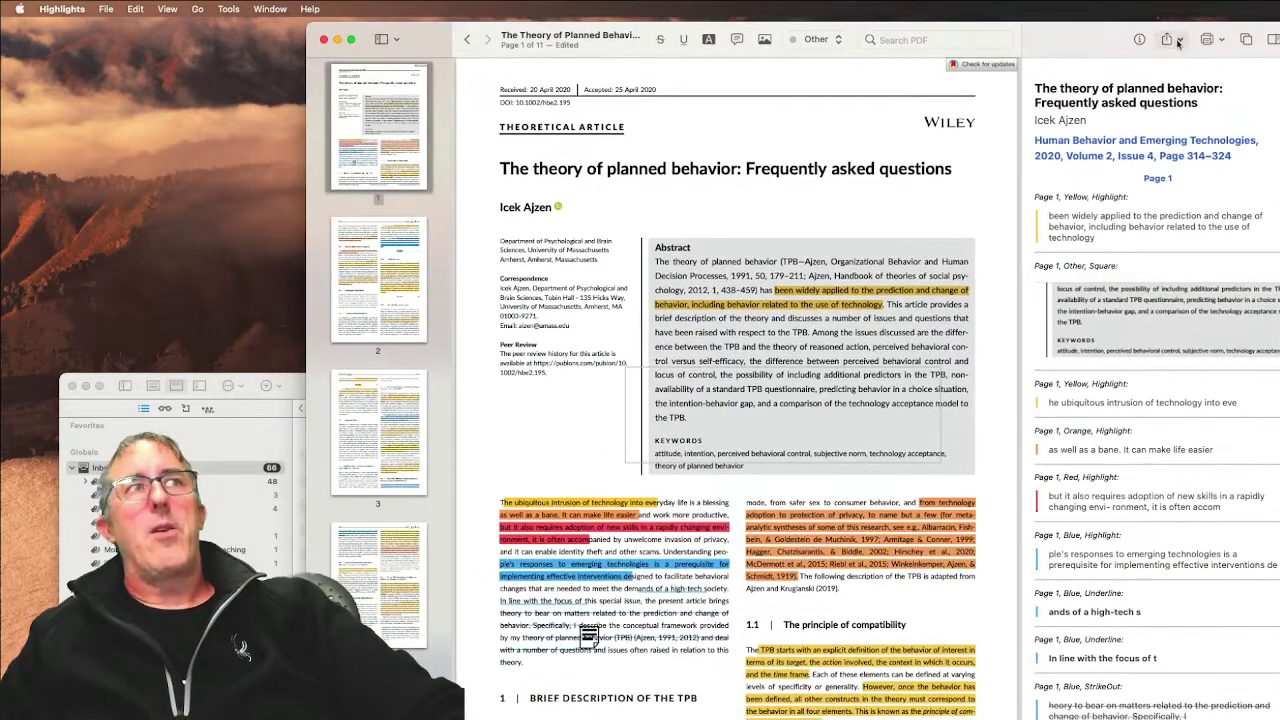
pyautogui.click(296, 391)
pyautogui.click(1168, 39)
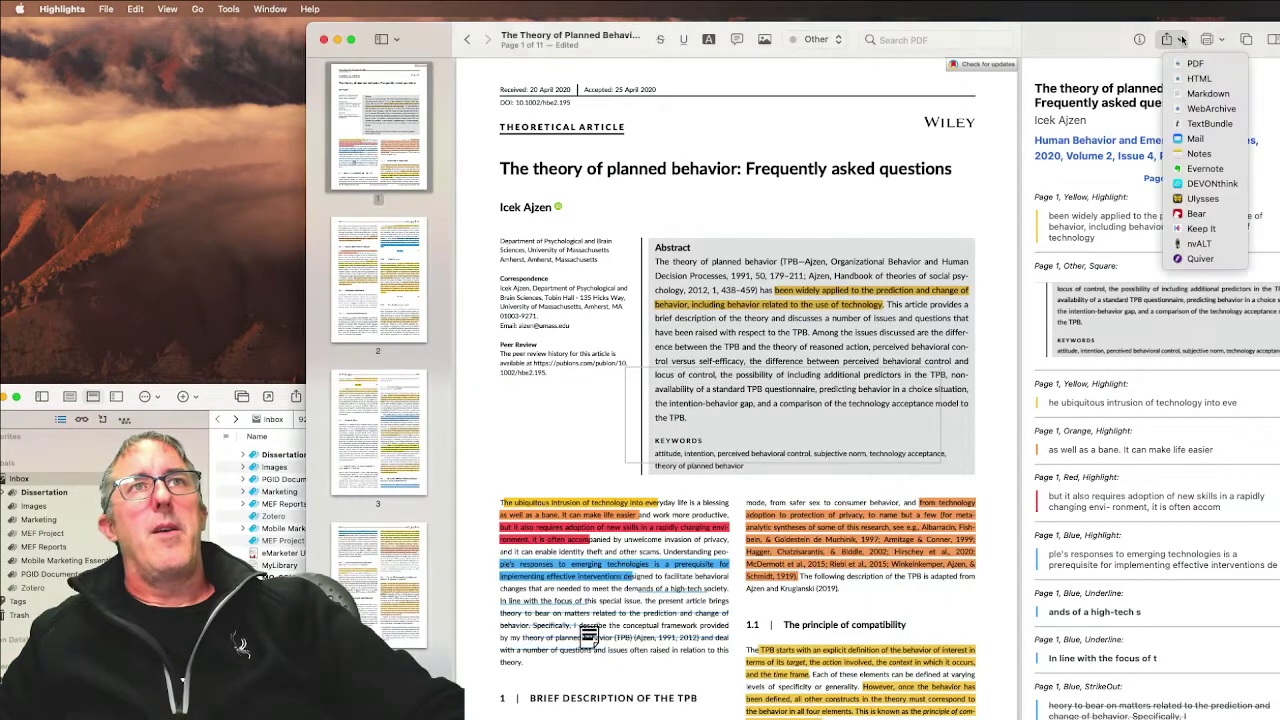
pyautogui.click(1222, 187)
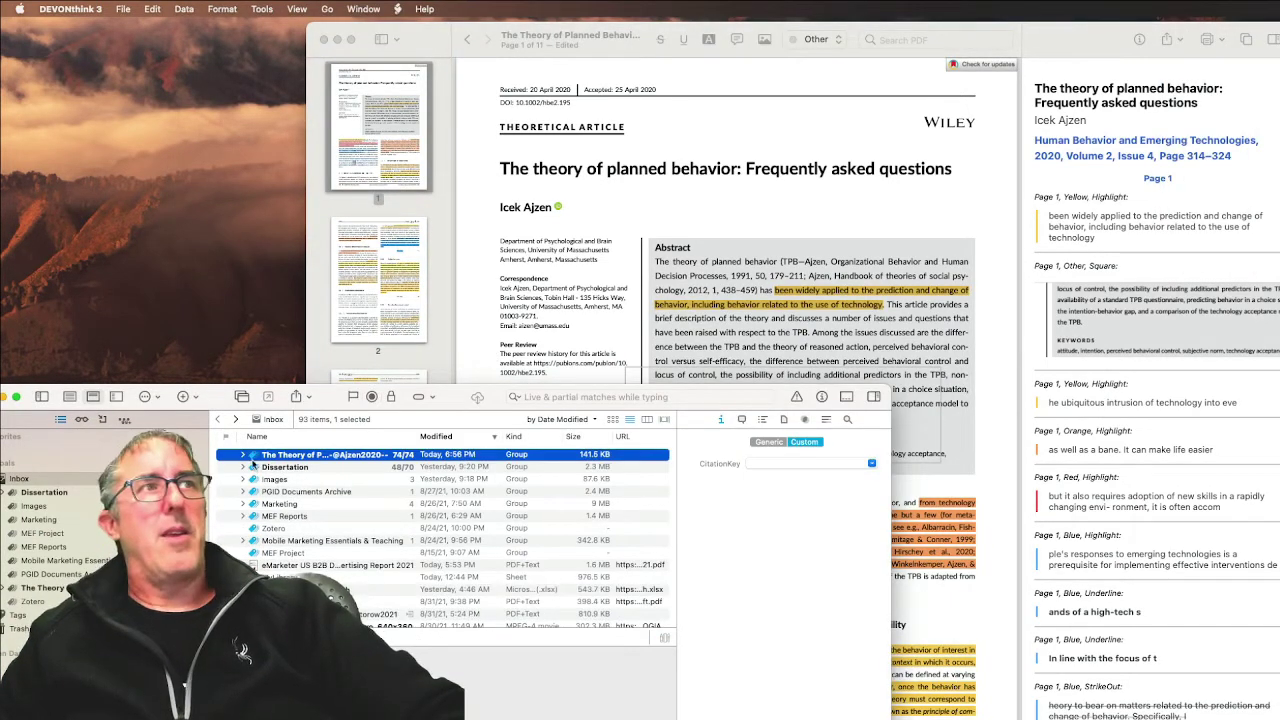
# Step: Expand the exported article group in the DEVONthink Inbox and preview several of its page 6 notes
pyautogui.click(242, 455)
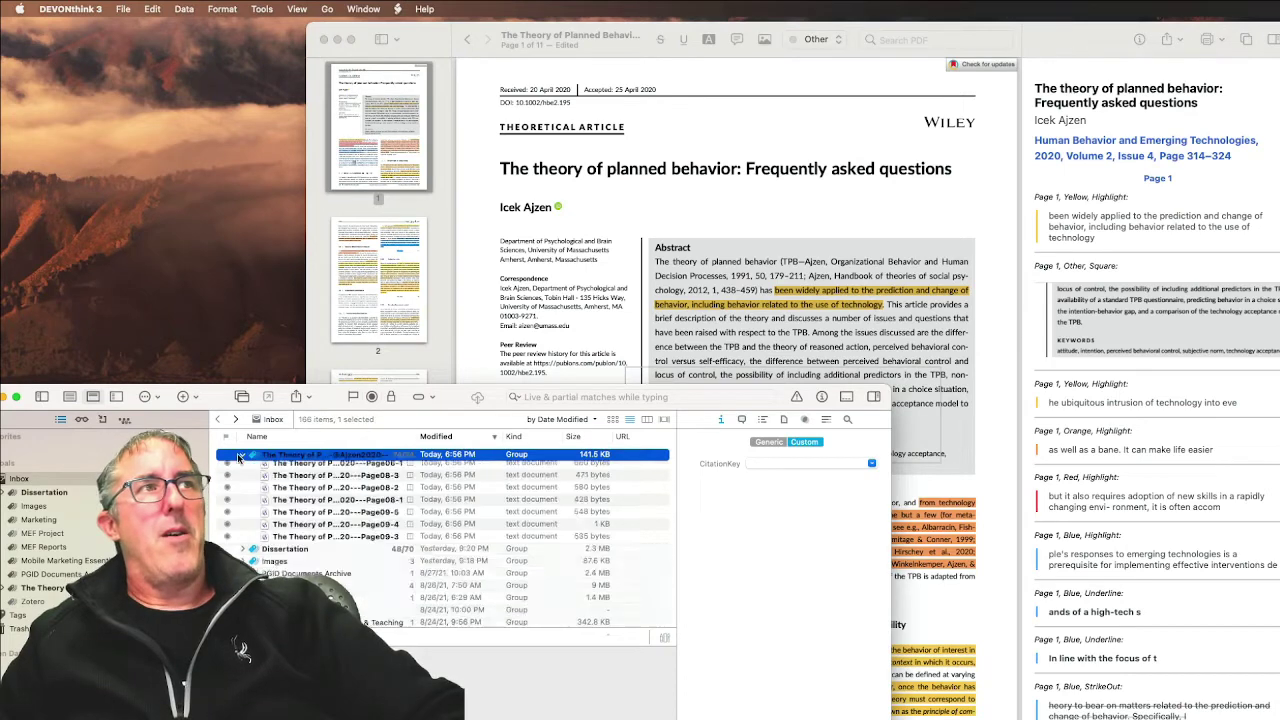
pyautogui.click(302, 481)
pyautogui.click(308, 528)
pyautogui.click(312, 541)
pyautogui.click(314, 553)
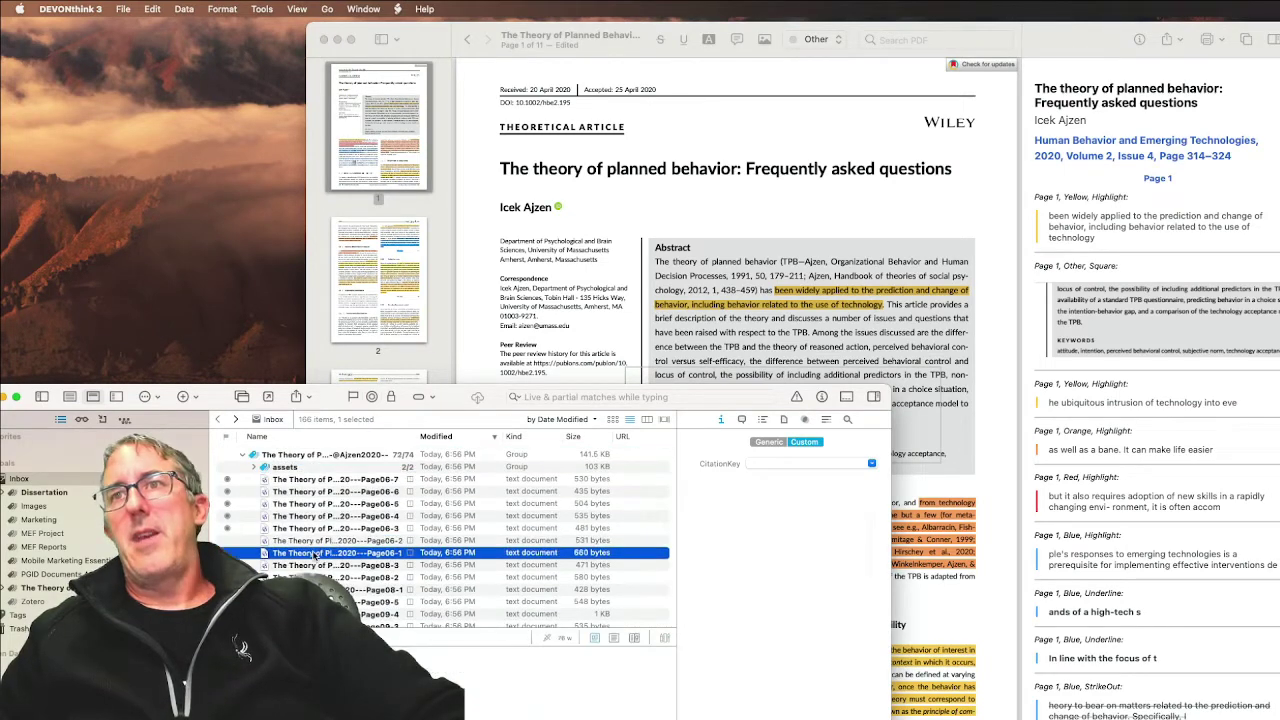
# Step: Move the Highlights window away and arrange the Tinderbox outline and the DEVONthink window side by side
pyautogui.moveTo(188, 402); pyautogui.dragTo(611, 540)
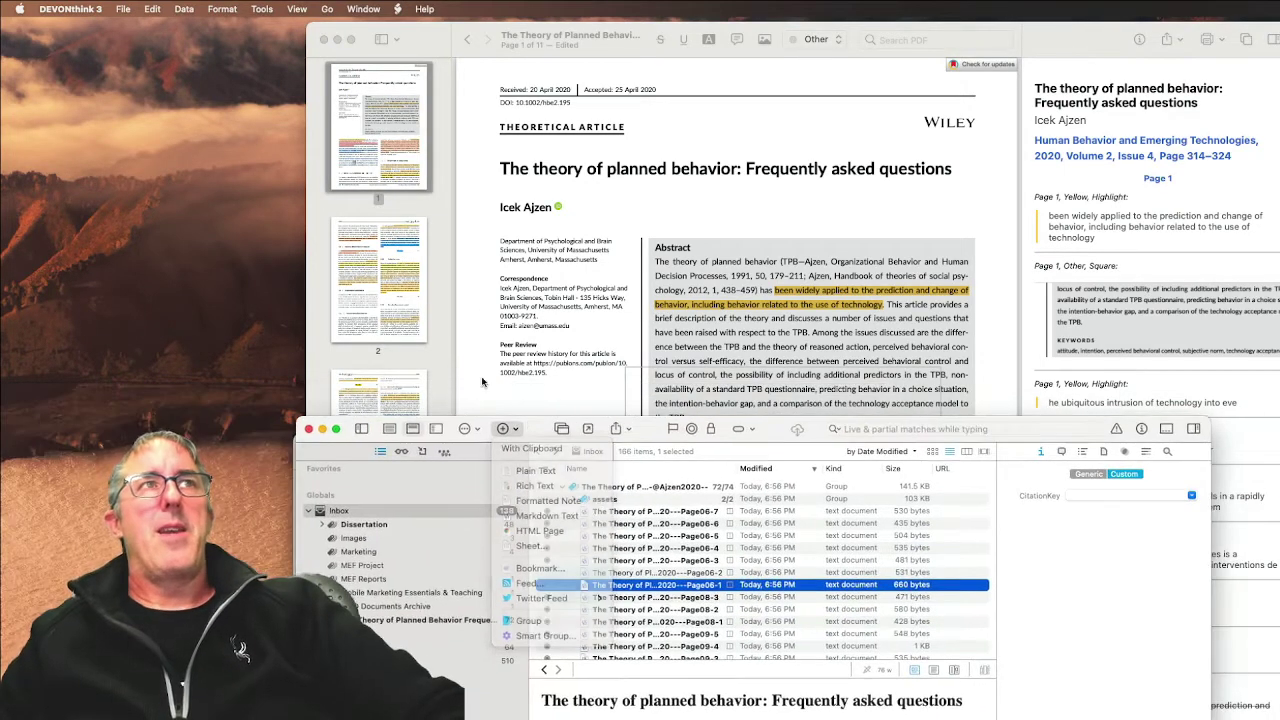
pyautogui.click(410, 36)
pyautogui.moveTo(410, 36); pyautogui.dragTo(1279, 215)
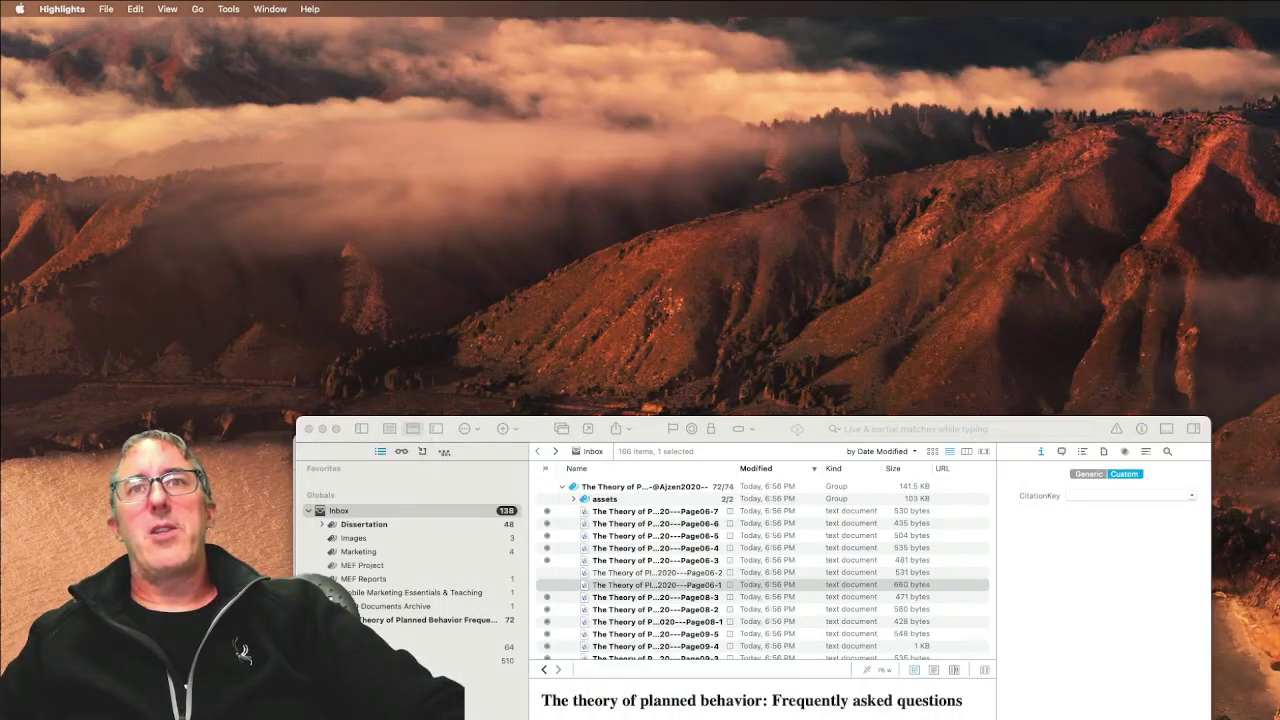
pyautogui.press('super+Tab')
pyautogui.moveTo(1279, 420); pyautogui.dragTo(457, 103)
pyautogui.click(998, 429)
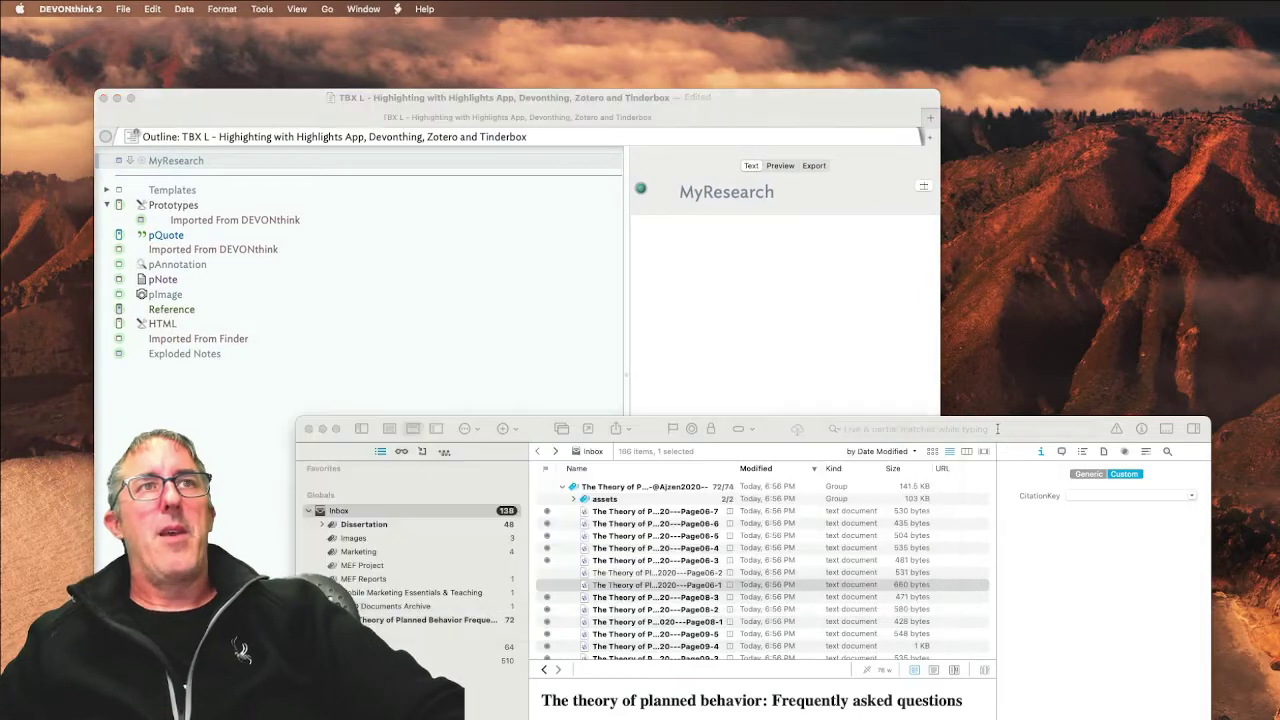
pyautogui.moveTo(782, 428); pyautogui.dragTo(945, 328)
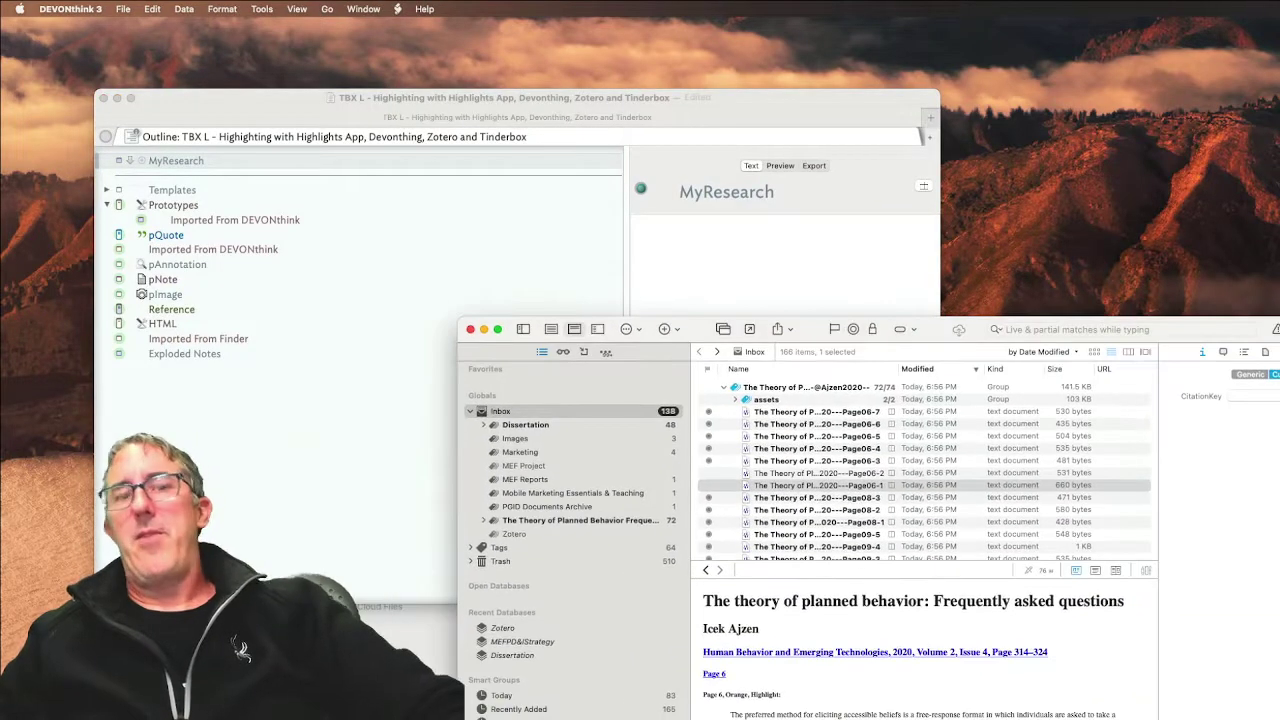
pyautogui.press('super+Tab')
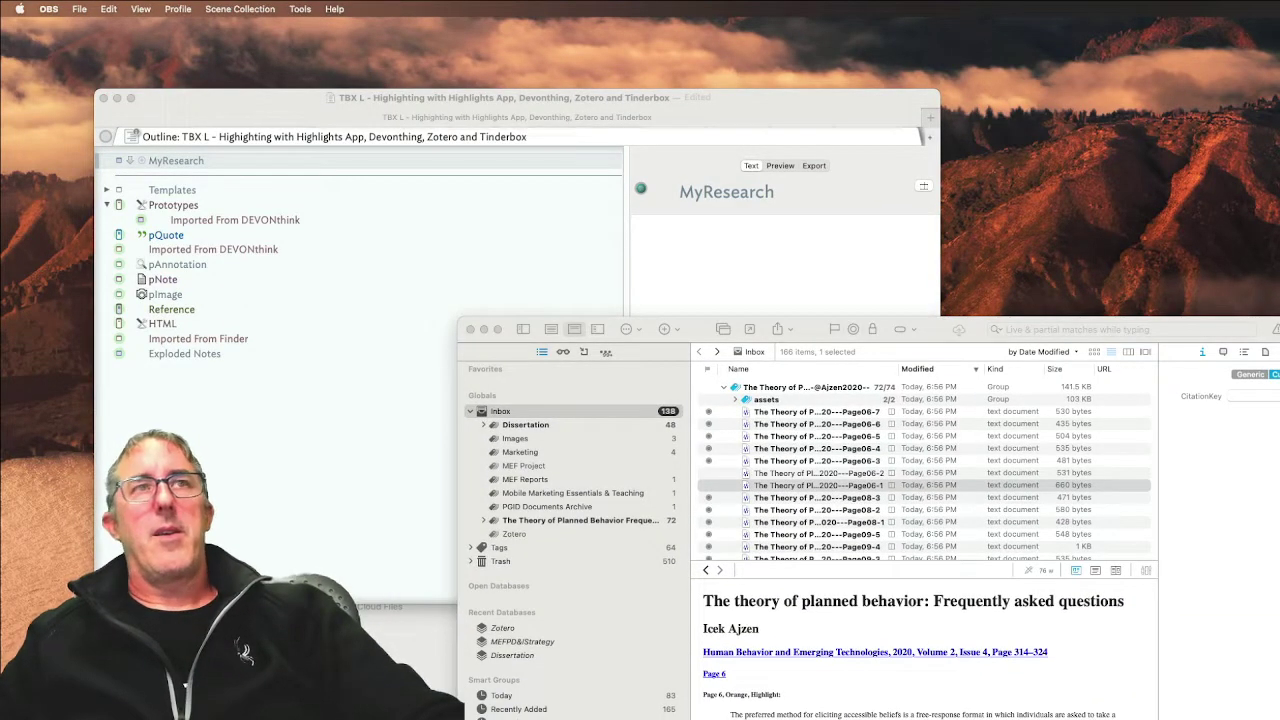
# Step: Select all the annotation notes in the exported DEVONthink group and add them to the Tinderbox outline below MyResearch
pyautogui.click(815, 418)
pyautogui.click(816, 416)
pyautogui.scroll(-5, 818, 440)
pyautogui.scroll(-10, 818, 455)
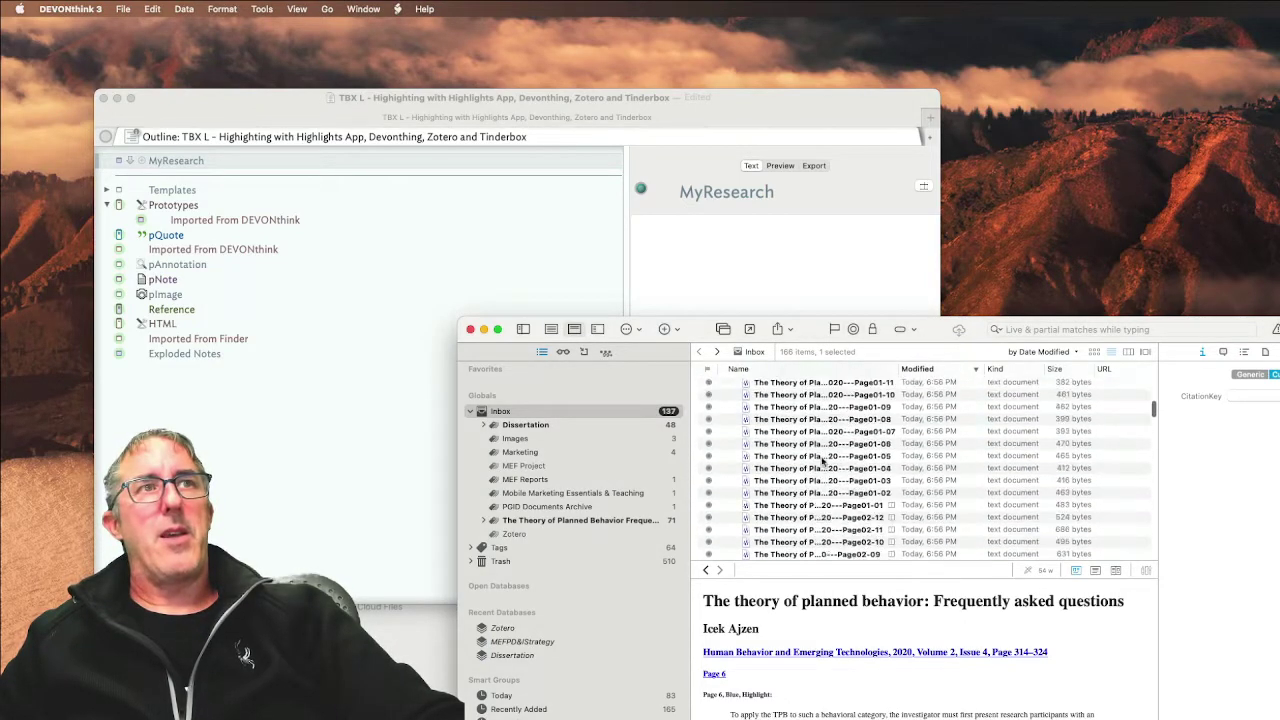
pyautogui.scroll(-7, 826, 464)
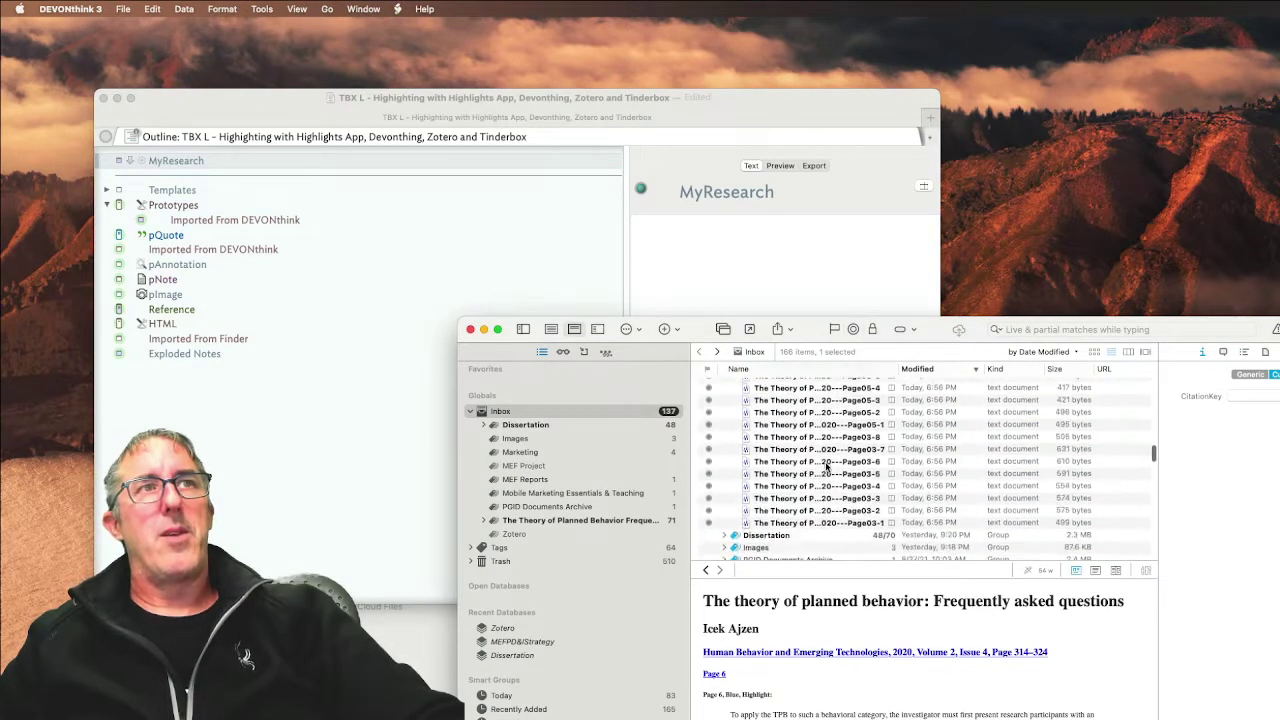
pyautogui.keyDown('shift'); pyautogui.click(826, 417); pyautogui.keyUp('shift')
pyautogui.scroll(15, 825, 430)
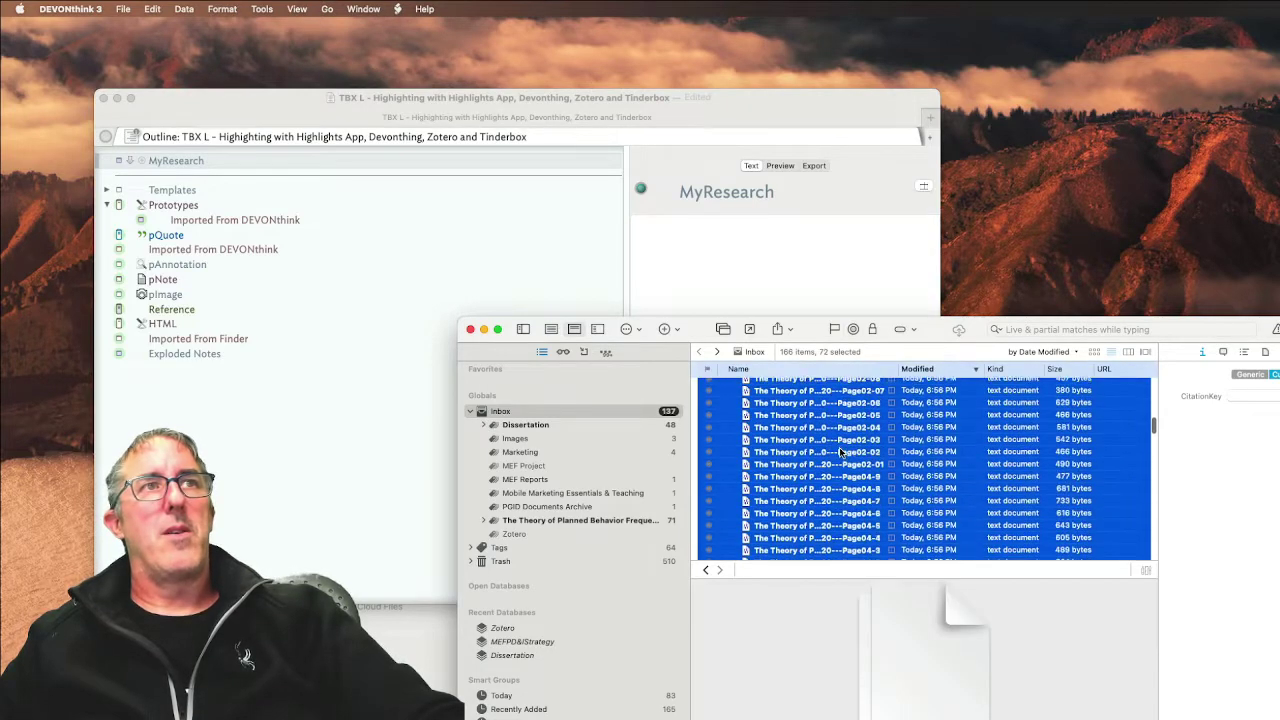
pyautogui.moveTo(825, 430); pyautogui.dragTo(241, 176)
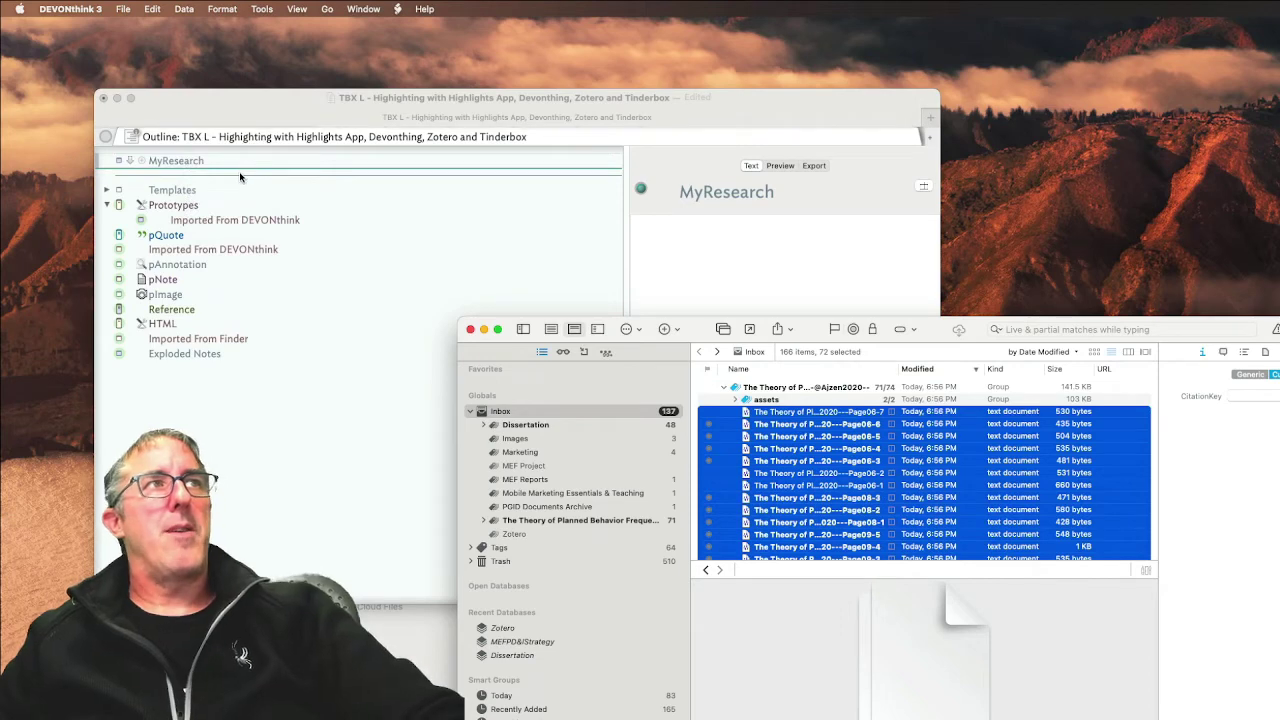
pyautogui.click(243, 181)
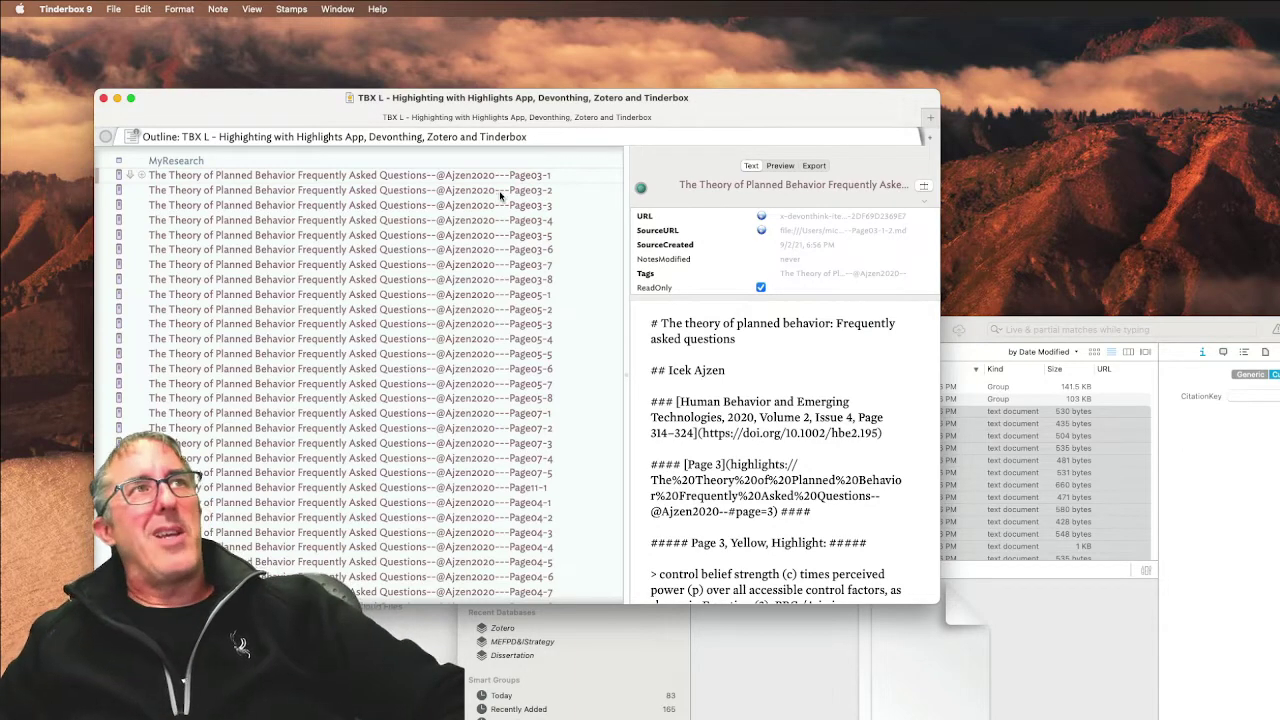
pyautogui.scroll(-1, 490, 200)
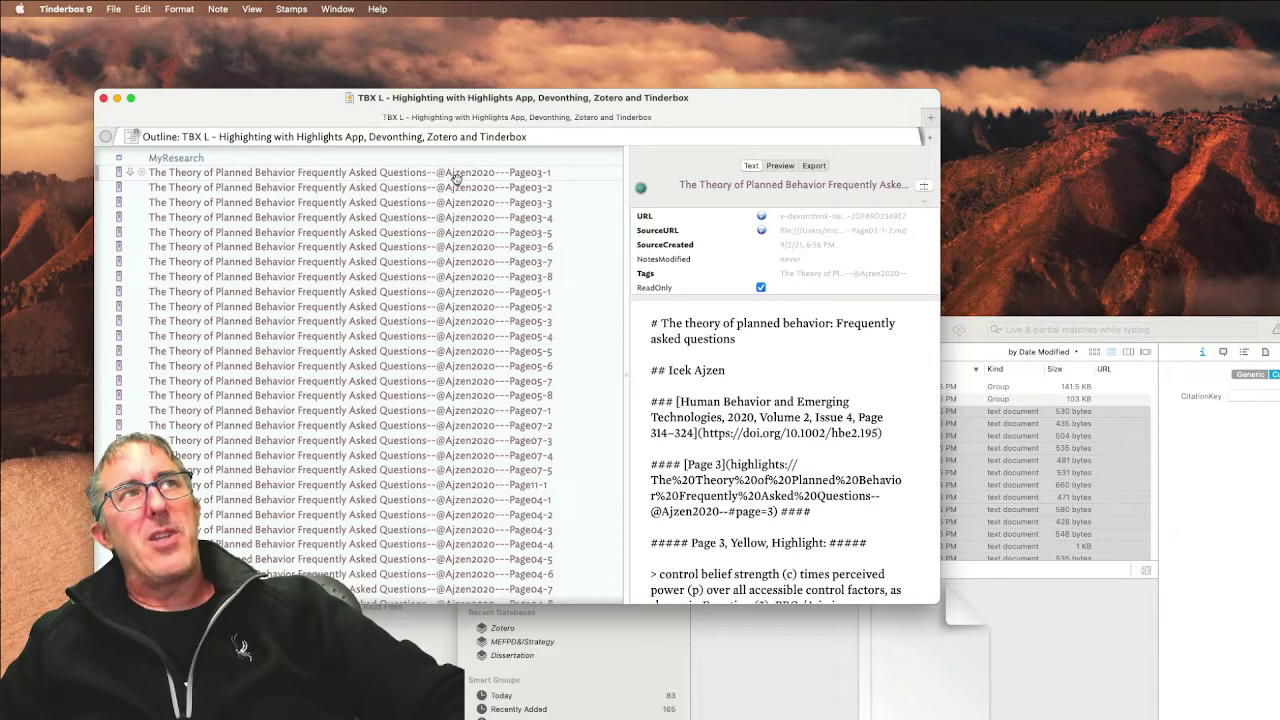
# Step: Preview the Adversarial Interoperability PDF in the DEVONthink Inbox and move the DEVONthink window out of the way
pyautogui.click(1196, 307)
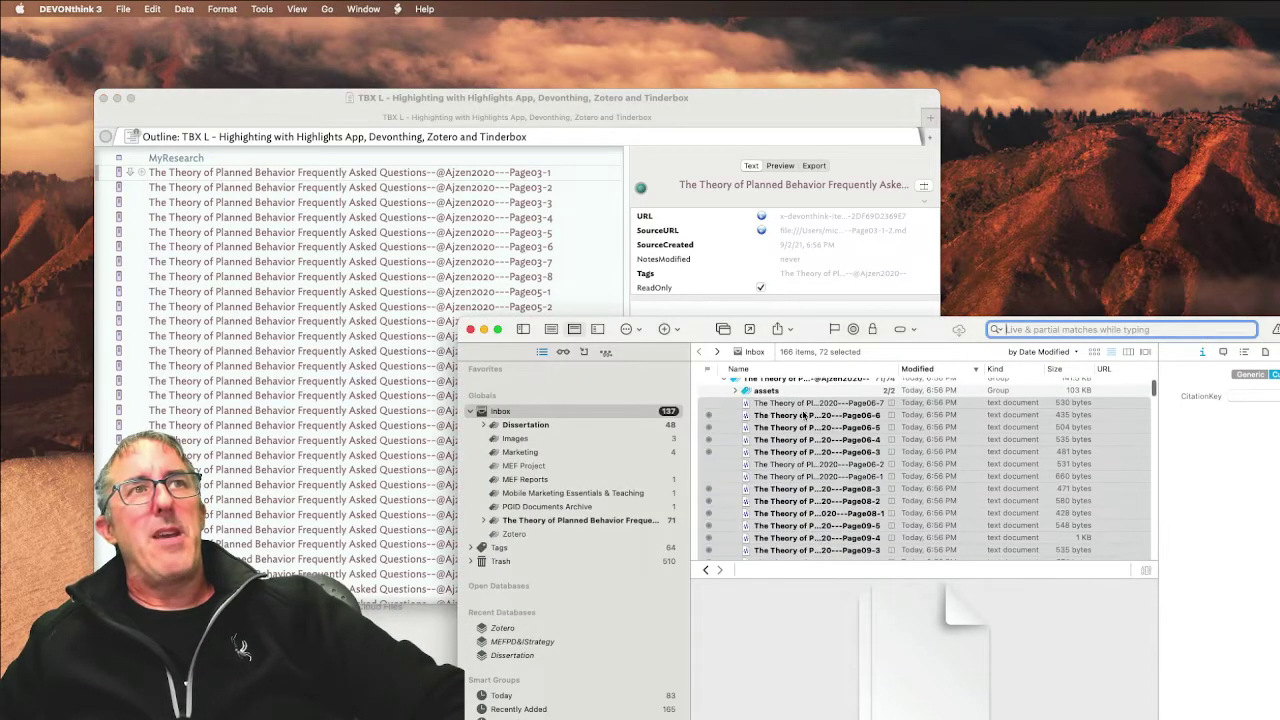
pyautogui.scroll(-10, 806, 416)
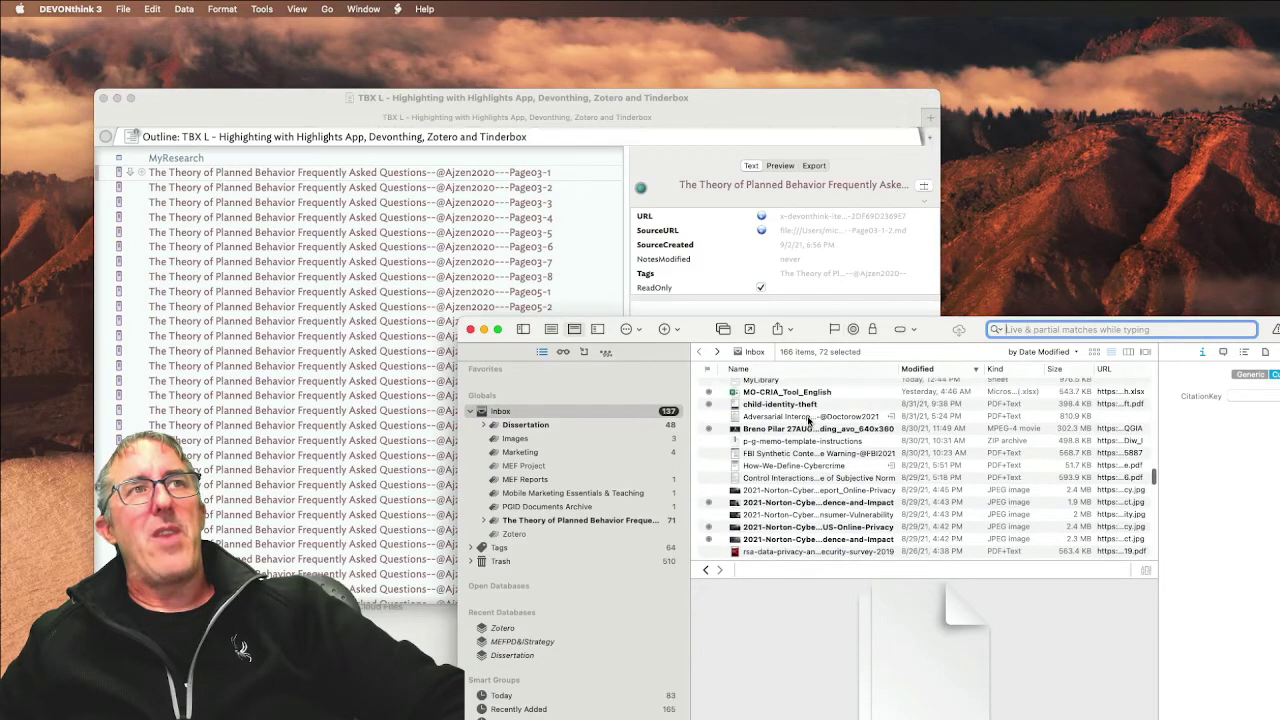
pyautogui.click(820, 417)
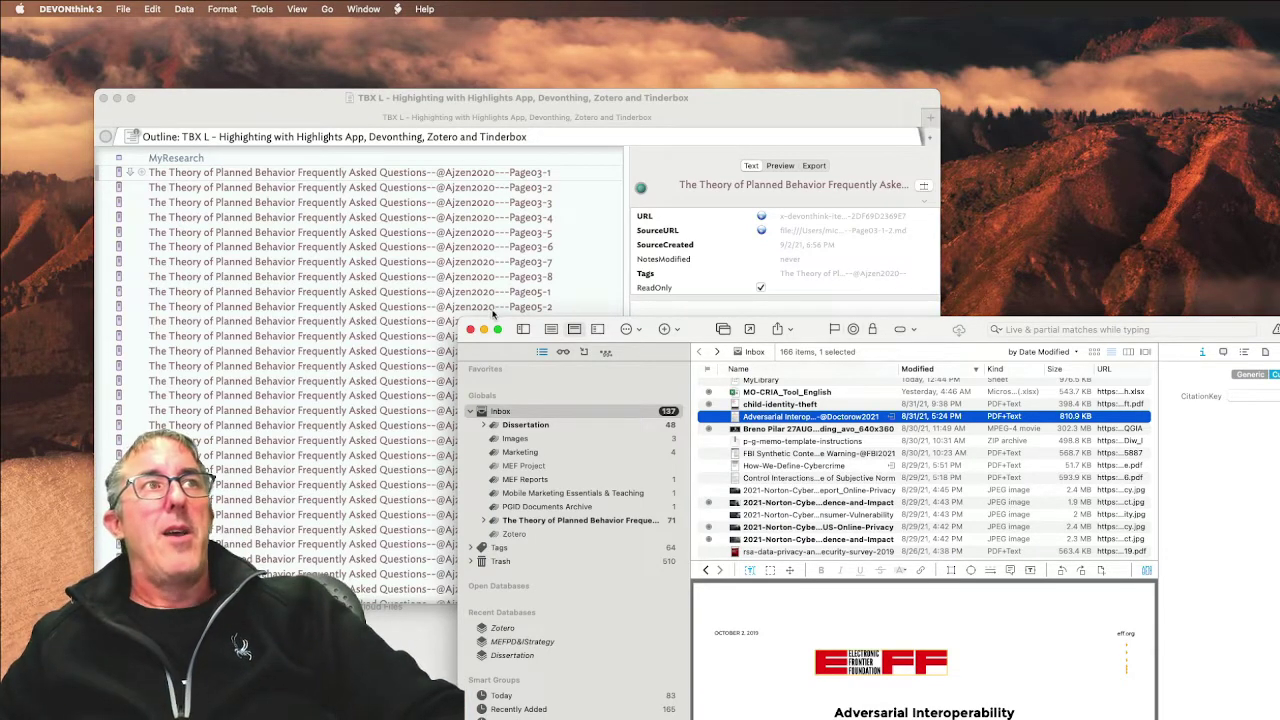
pyautogui.moveTo(560, 327); pyautogui.dragTo(1279, 340)
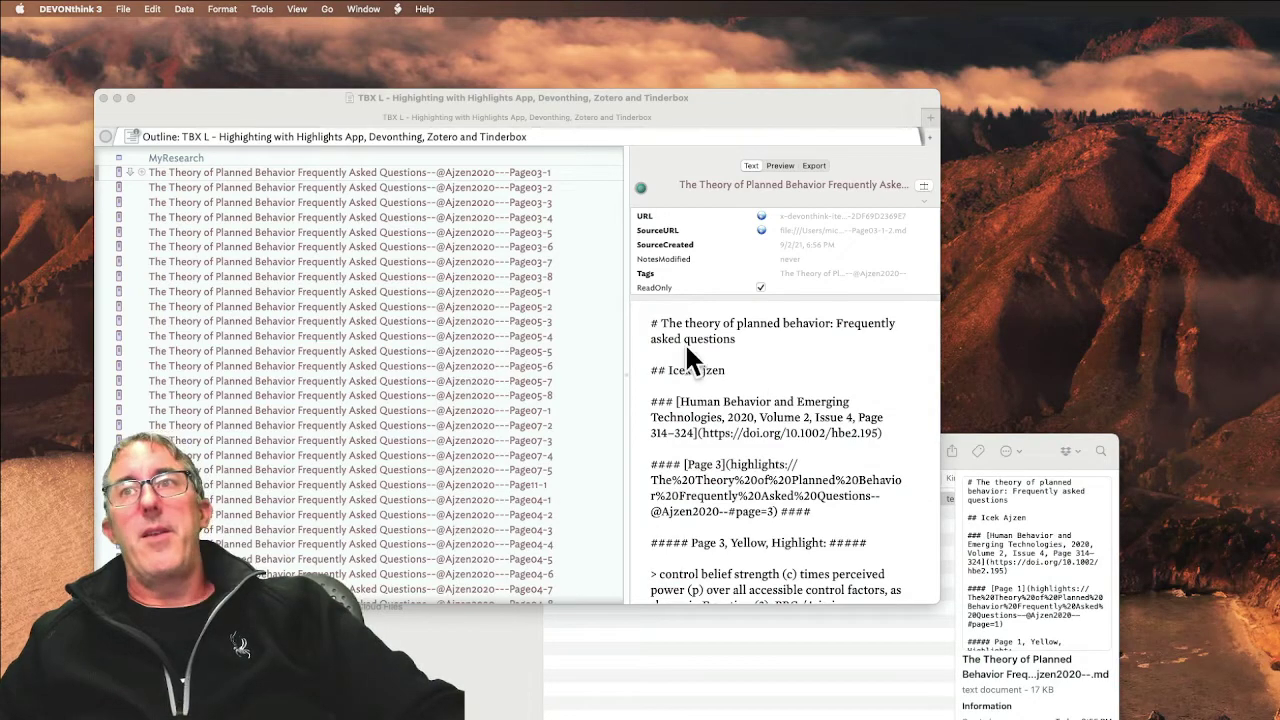
# Step: Open the Page03-1 note in Tinderbox and select the article title heading in its text
pyautogui.click(473, 180)
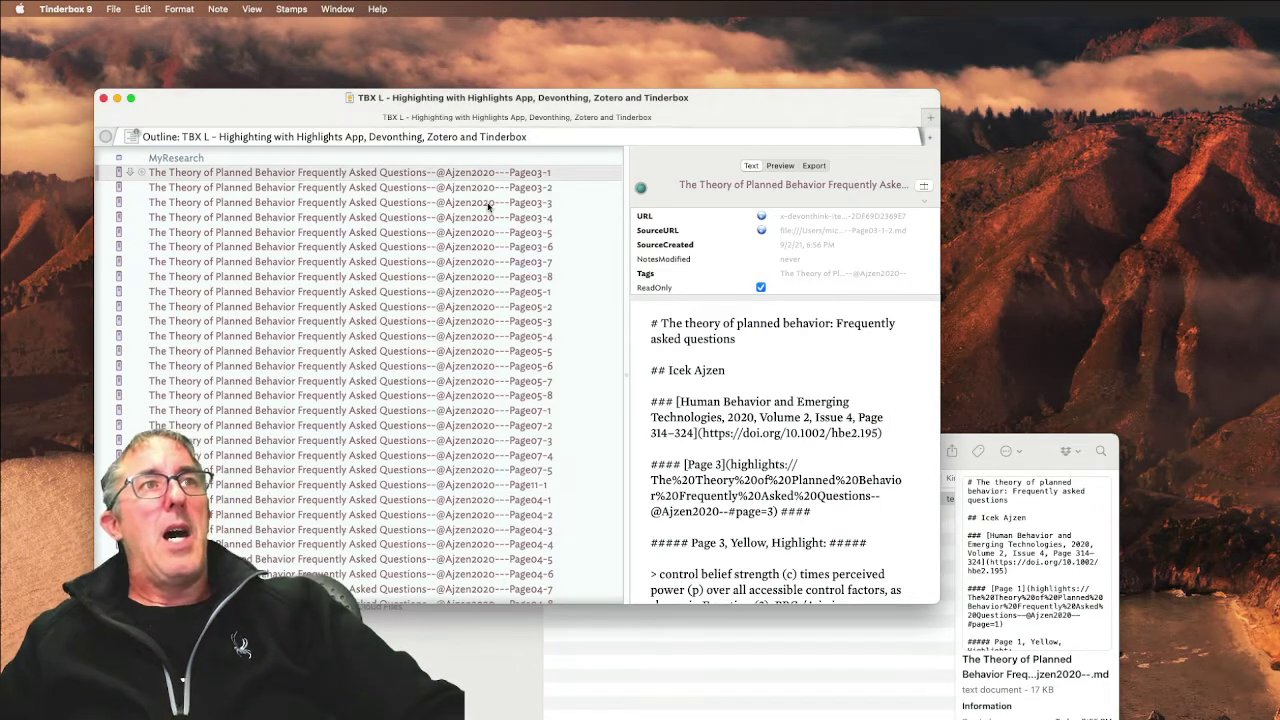
pyautogui.scroll(-2, 830, 397)
pyautogui.scroll(2, 830, 397)
pyautogui.click(641, 326)
pyautogui.moveTo(669, 323); pyautogui.dragTo(651, 364)
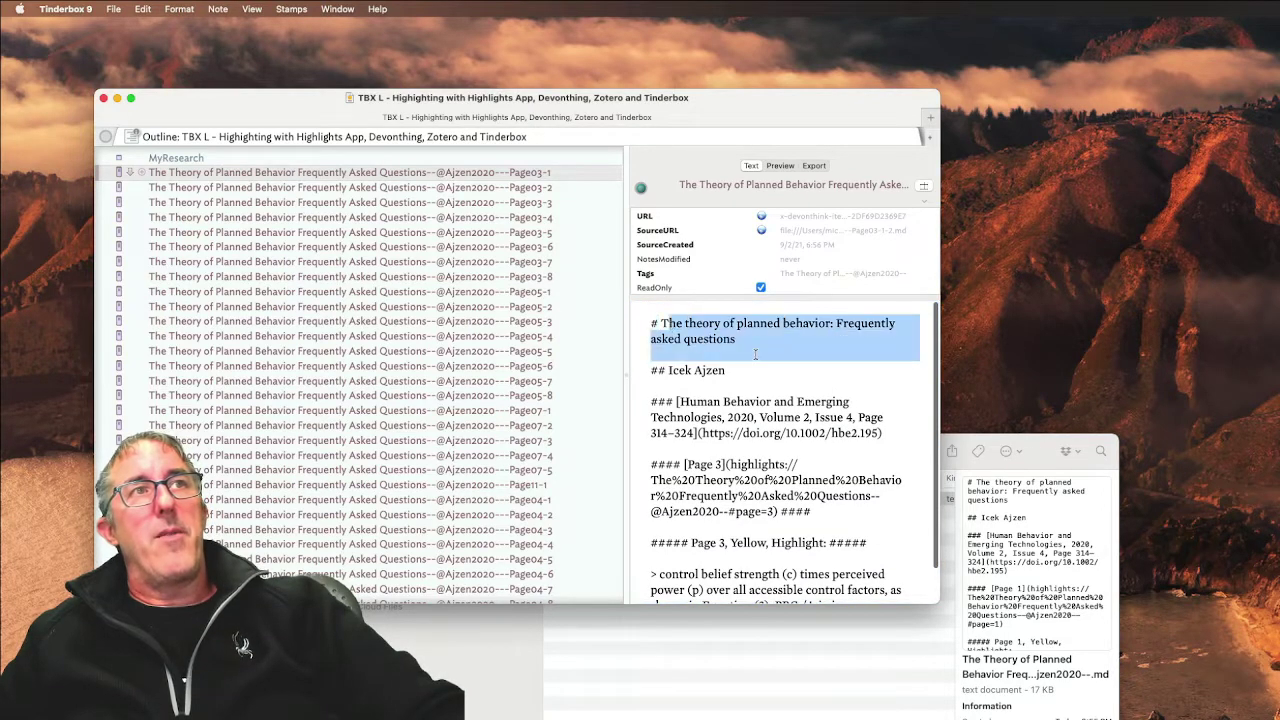
# Step: Examine the article title, author and journal citation with its DOI link in the text of the Page03-1 note
pyautogui.click(661, 323)
pyautogui.moveTo(661, 323); pyautogui.dragTo(726, 340)
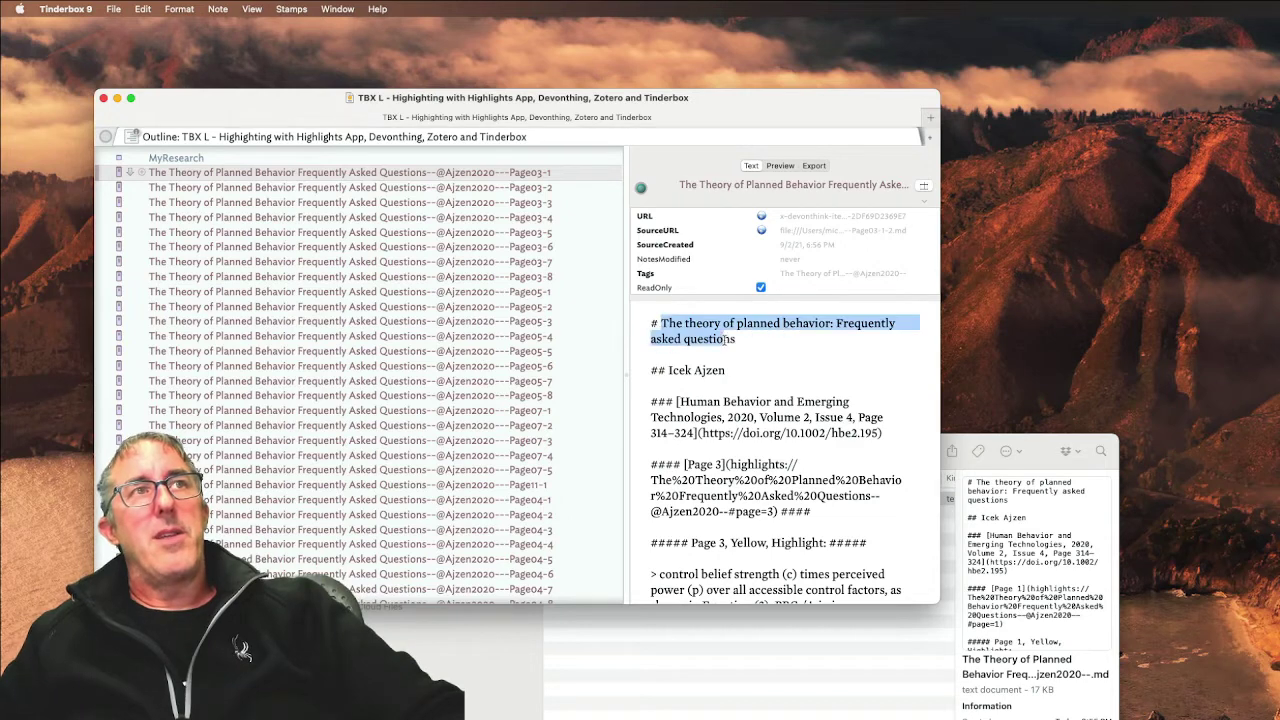
pyautogui.tripleClick(662, 374)
pyautogui.moveTo(655, 401); pyautogui.dragTo(777, 434)
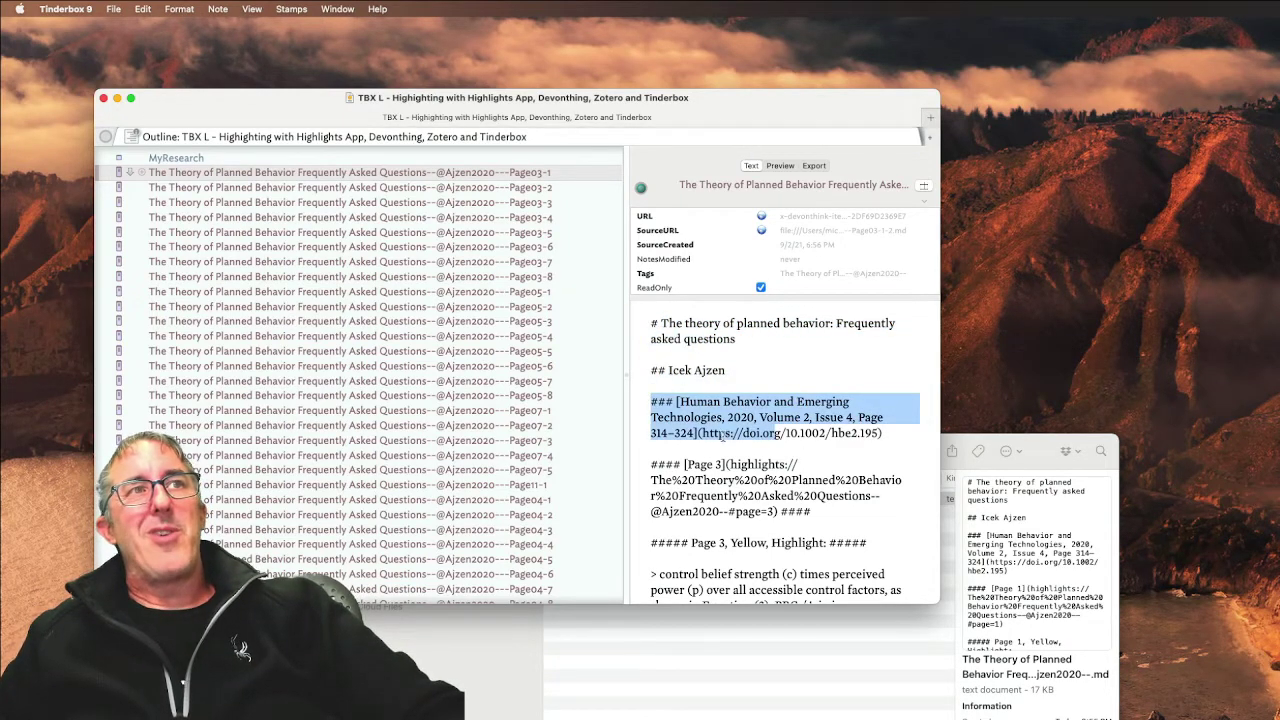
pyautogui.moveTo(705, 433); pyautogui.dragTo(848, 434)
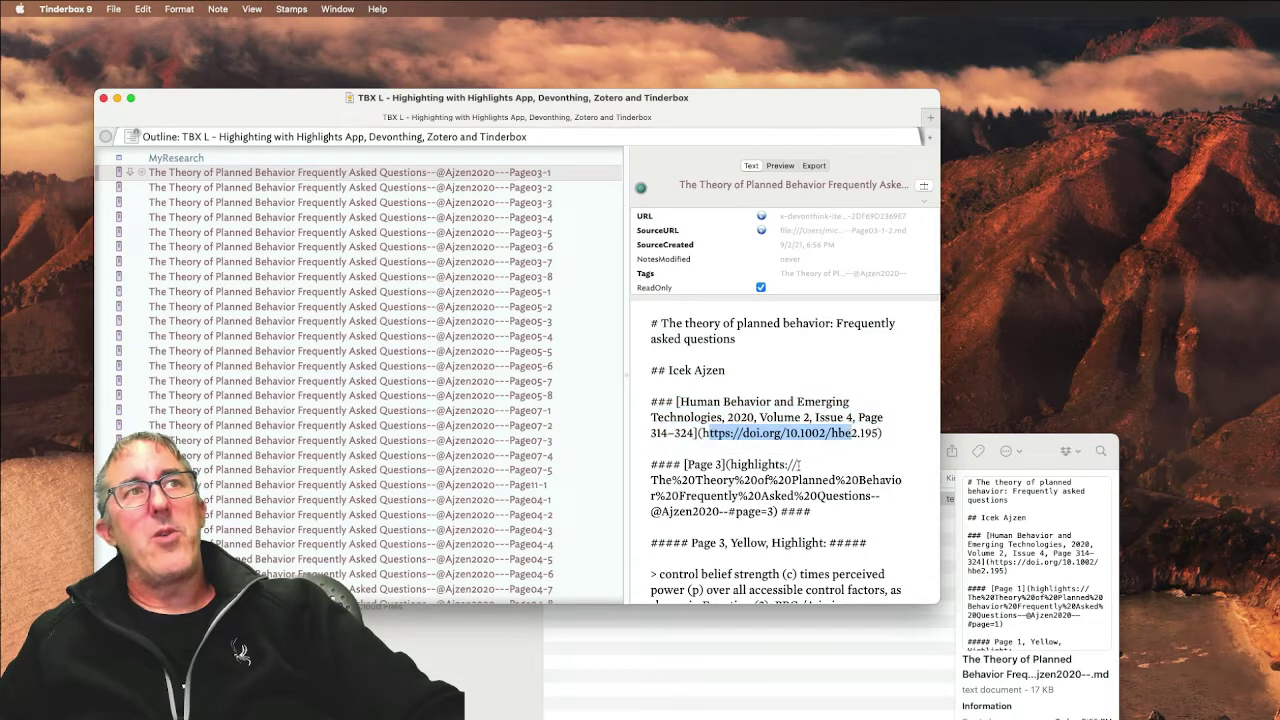
pyautogui.scroll(-2, 799, 464)
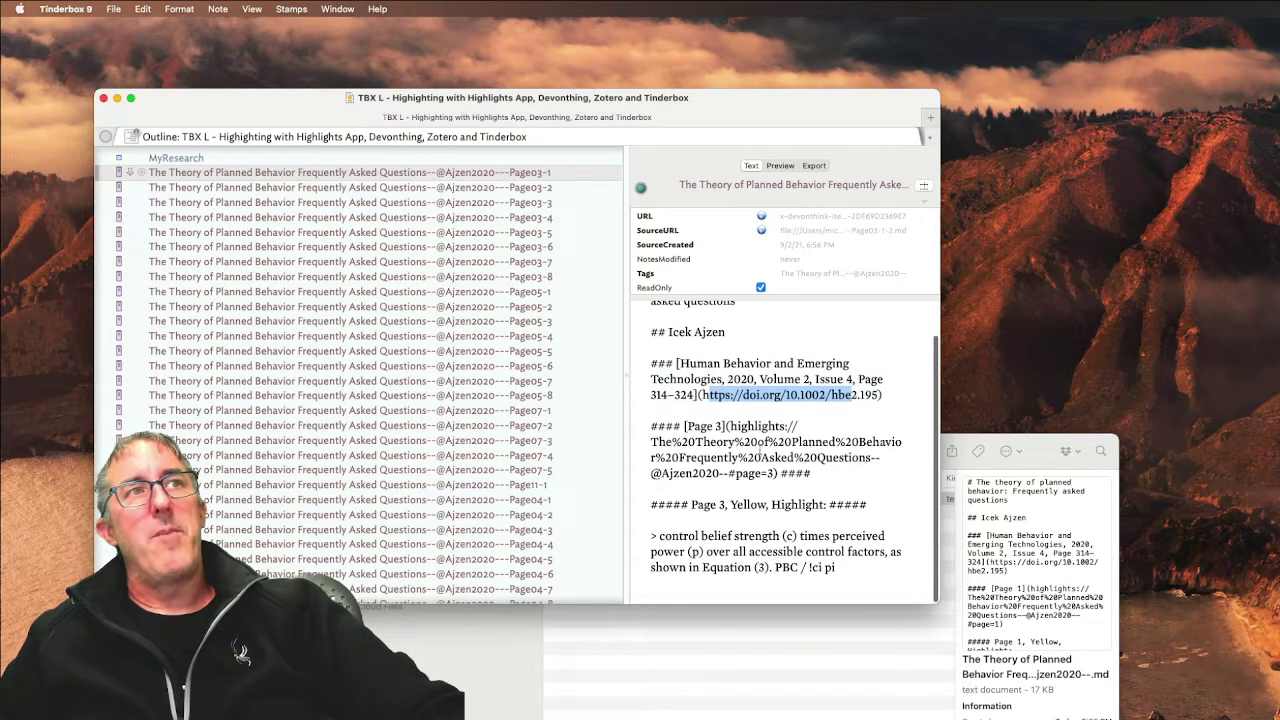
# Step: Examine the Highlights page link and the page, colour and annotation type heading in the Page03-1 note
pyautogui.click(667, 427)
pyautogui.moveTo(713, 427); pyautogui.dragTo(960, 490)
pyautogui.scroll(-1, 962, 490)
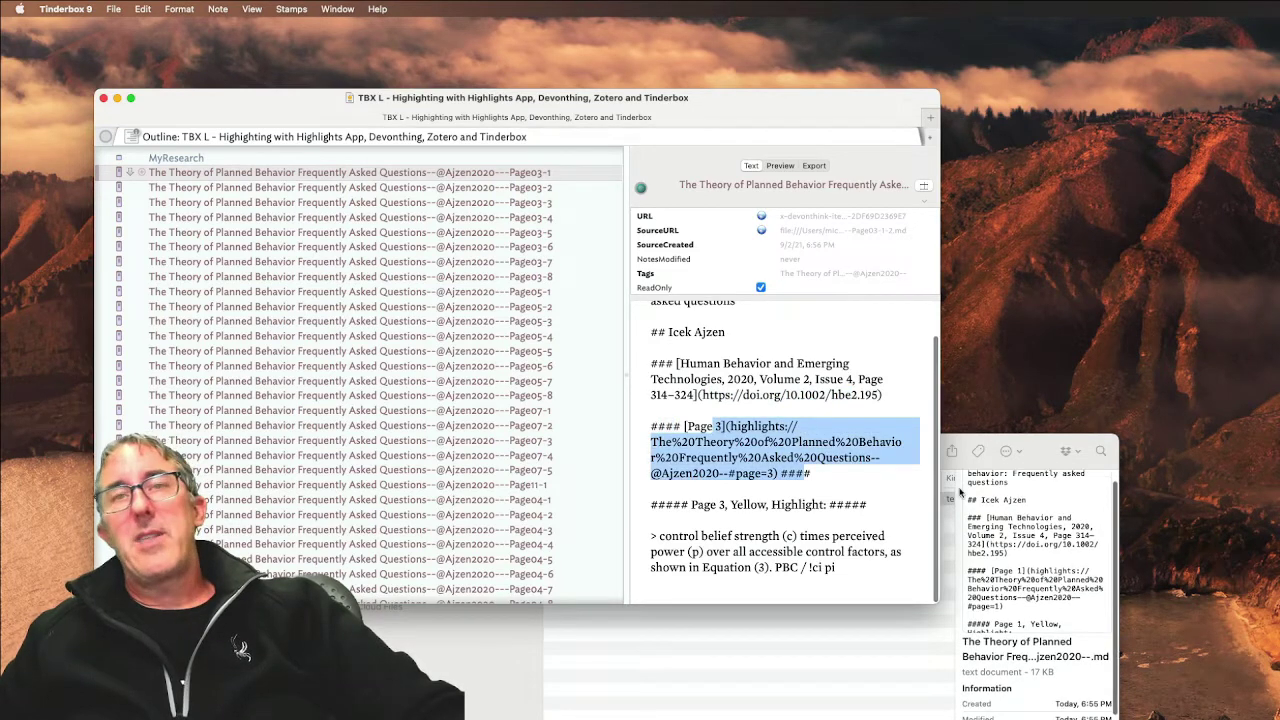
pyautogui.click(715, 507)
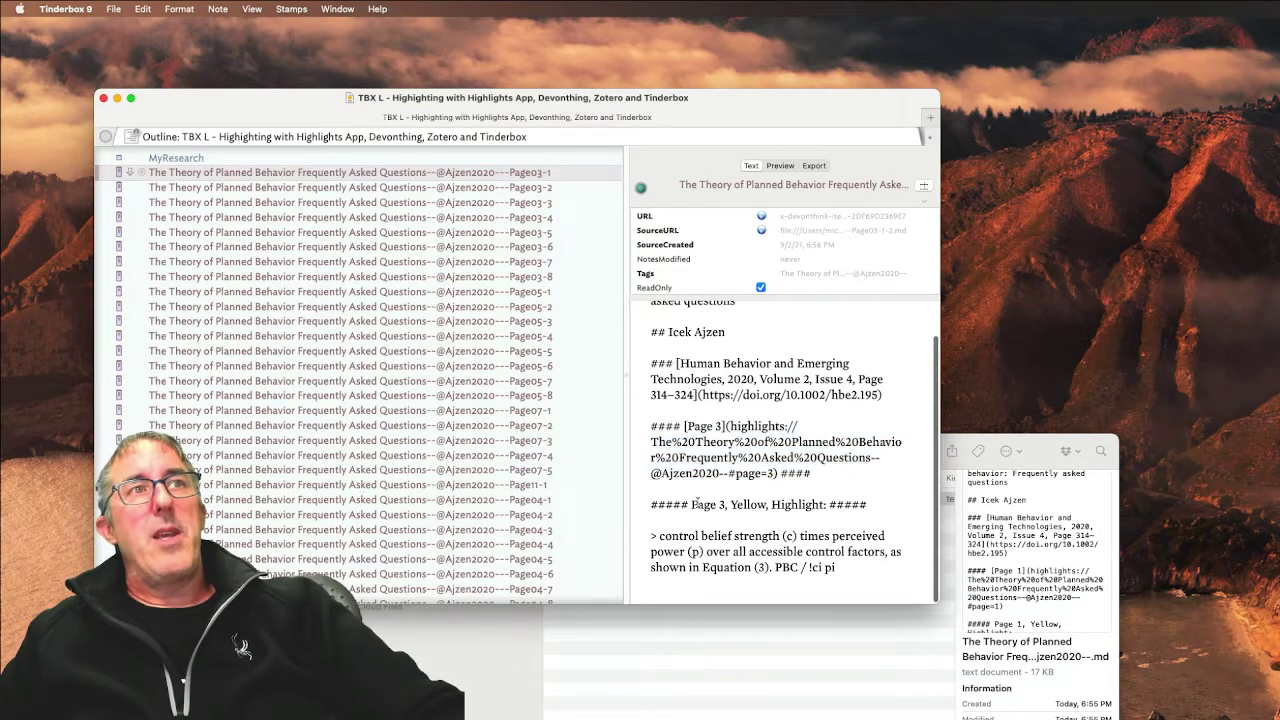
pyautogui.tripleClick(694, 505)
pyautogui.click(719, 503)
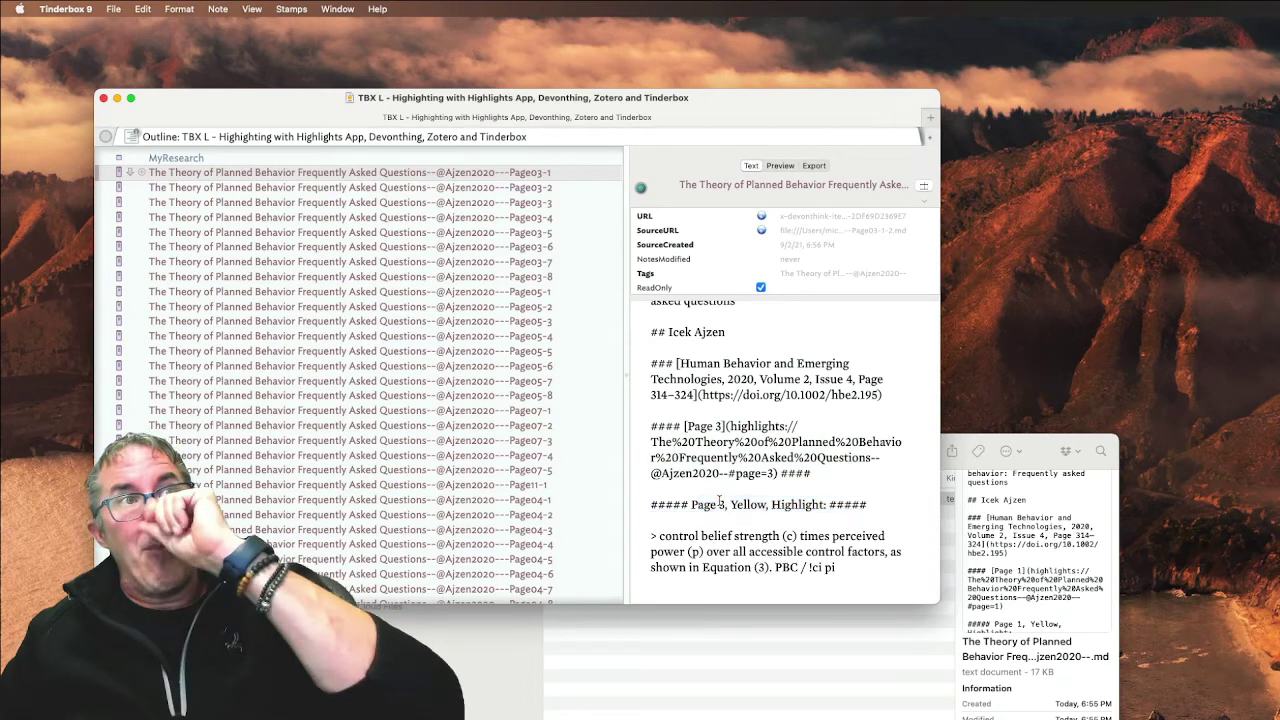
pyautogui.doubleClick(744, 515)
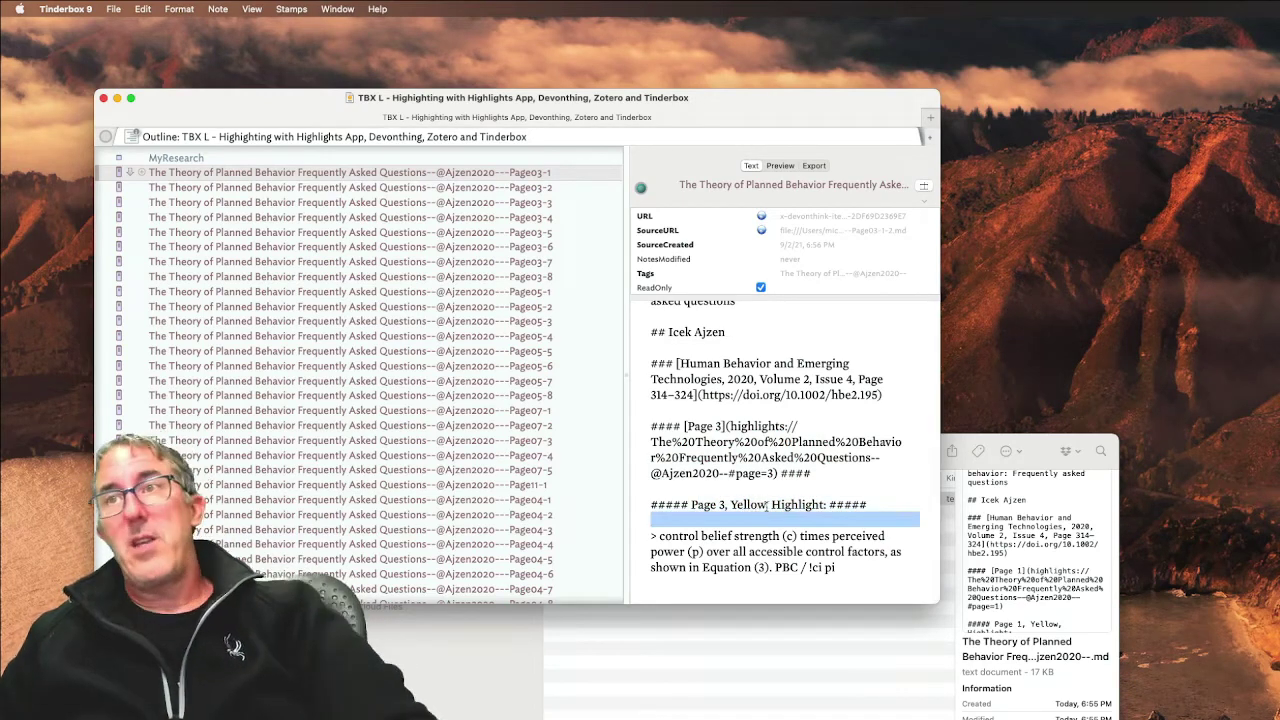
pyautogui.click(775, 504)
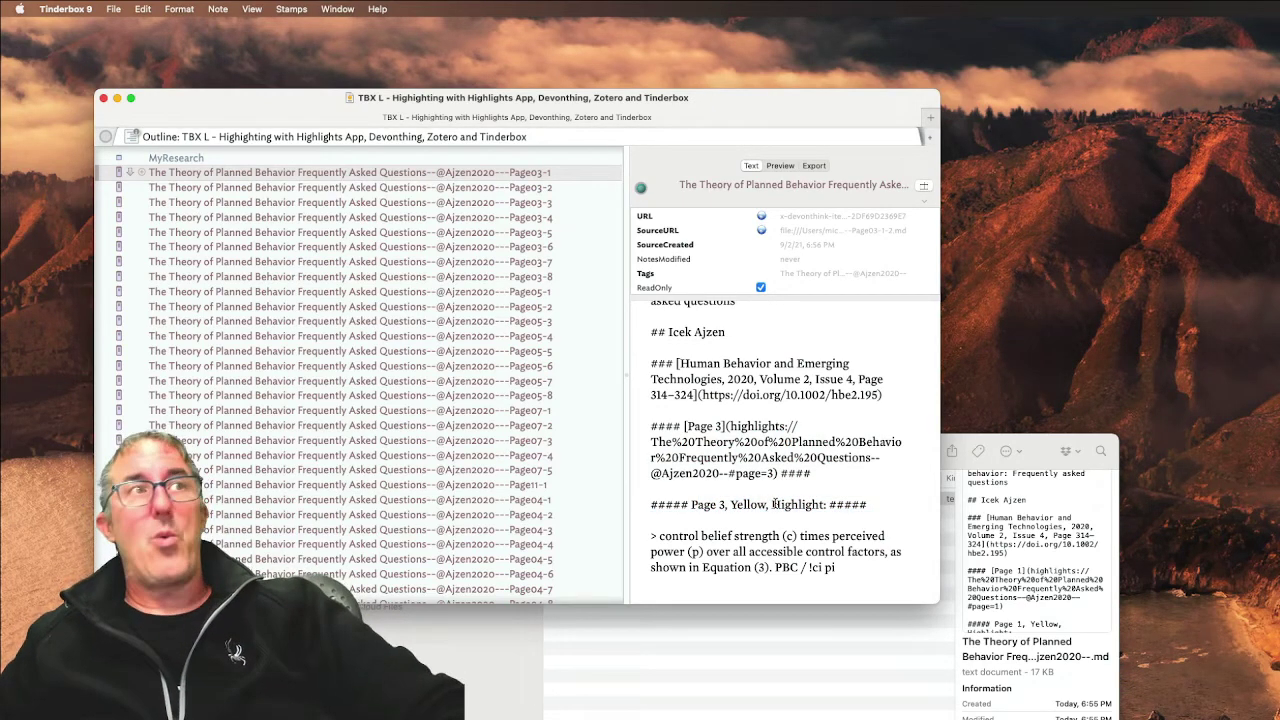
# Step: Browse the imported notes from Page03-8 through Page11-1, comparing colours, and check the Square annotation type in Page11-1
pyautogui.click(533, 352)
pyautogui.click(494, 307)
pyautogui.click(479, 277)
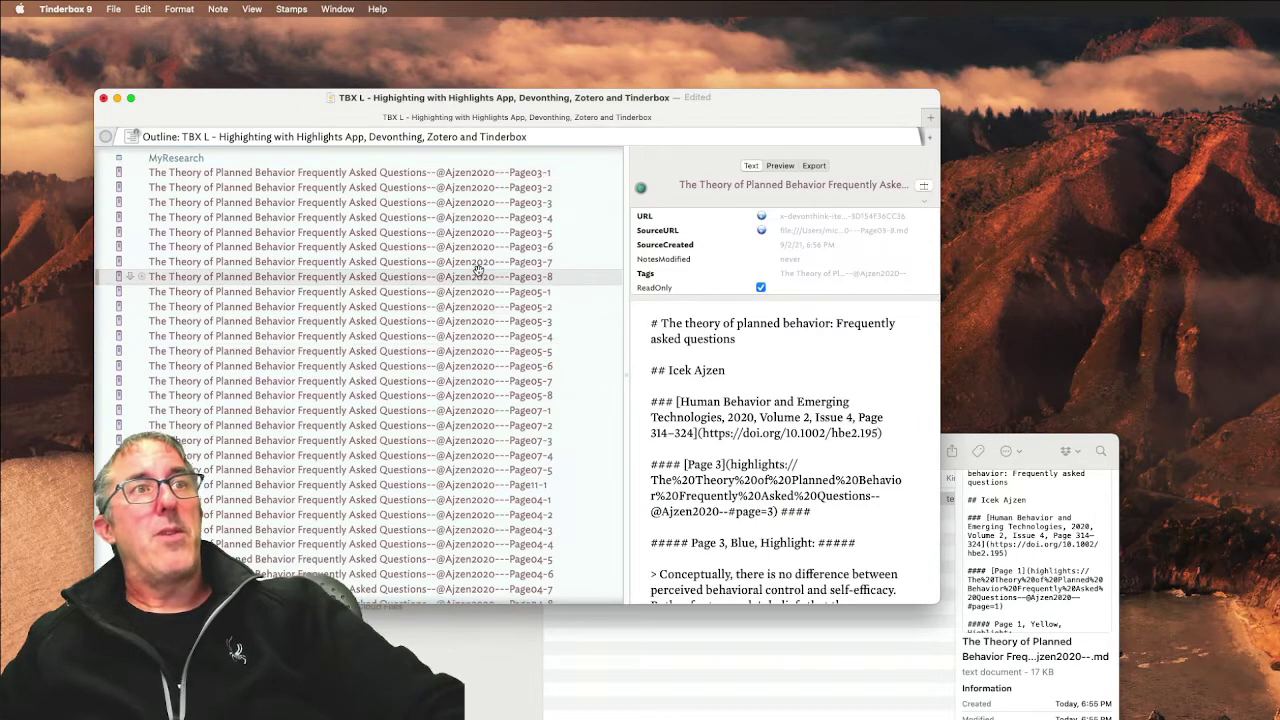
pyautogui.click(447, 322)
pyautogui.click(452, 366)
pyautogui.click(453, 381)
pyautogui.click(450, 411)
pyautogui.click(441, 456)
pyautogui.click(437, 485)
pyautogui.scroll(-3, 436, 485)
pyautogui.click(786, 541)
pyautogui.scroll(-5, 557, 421)
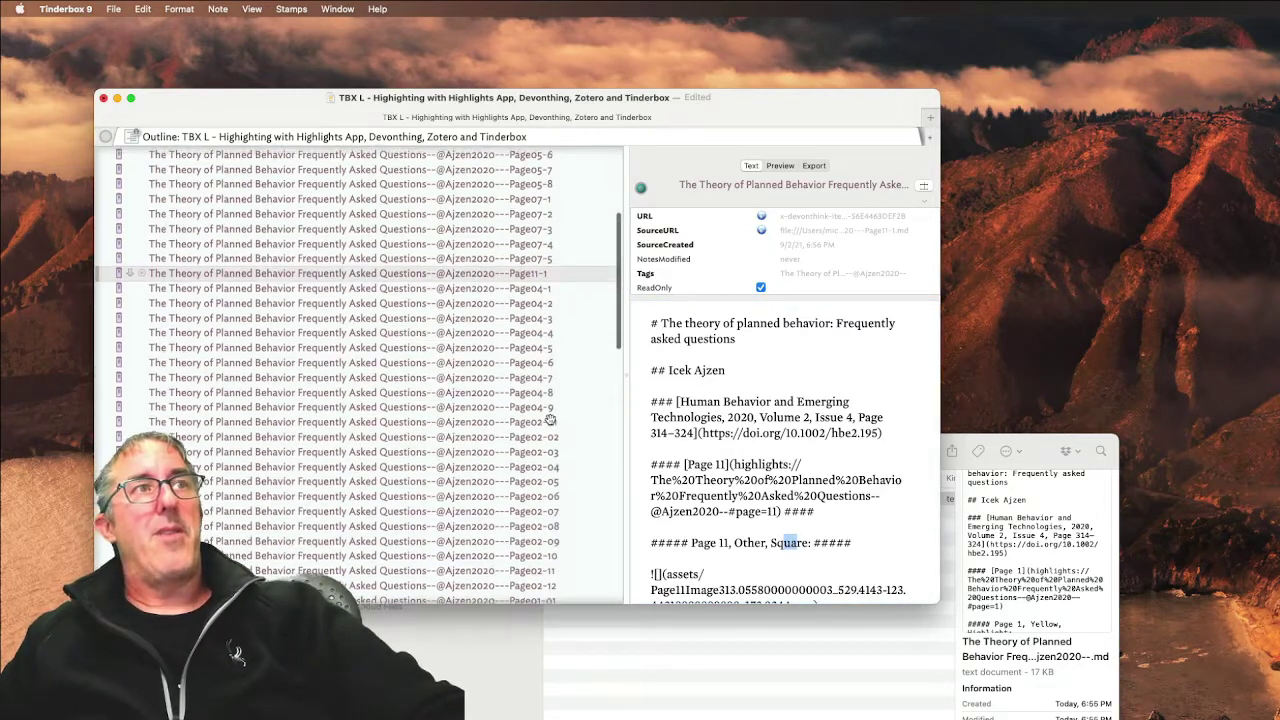
# Step: Browse the Page02 annotation notes down to Page02-12 and read their text
pyautogui.click(508, 421)
pyautogui.click(512, 448)
pyautogui.click(514, 478)
pyautogui.scroll(-2, 514, 478)
pyautogui.scroll(-1, 516, 480)
pyautogui.click(514, 479)
pyautogui.scroll(-4, 508, 523)
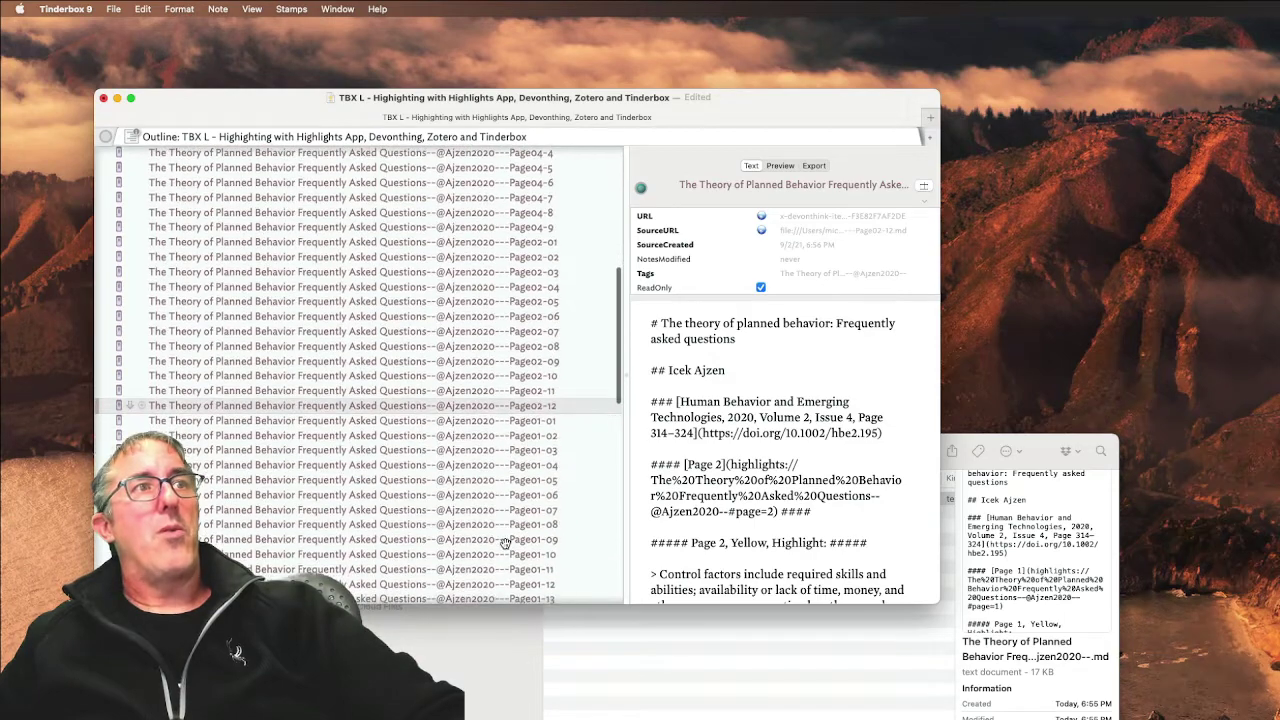
# Step: Look through the Page01 annotation notes and highlight the Text annotation type in Page01-11
pyautogui.scroll(-5, 506, 543)
pyautogui.click(512, 563)
pyautogui.click(514, 577)
pyautogui.click(516, 563)
pyautogui.click(518, 548)
pyautogui.click(522, 533)
pyautogui.click(516, 504)
pyautogui.click(511, 474)
pyautogui.click(507, 444)
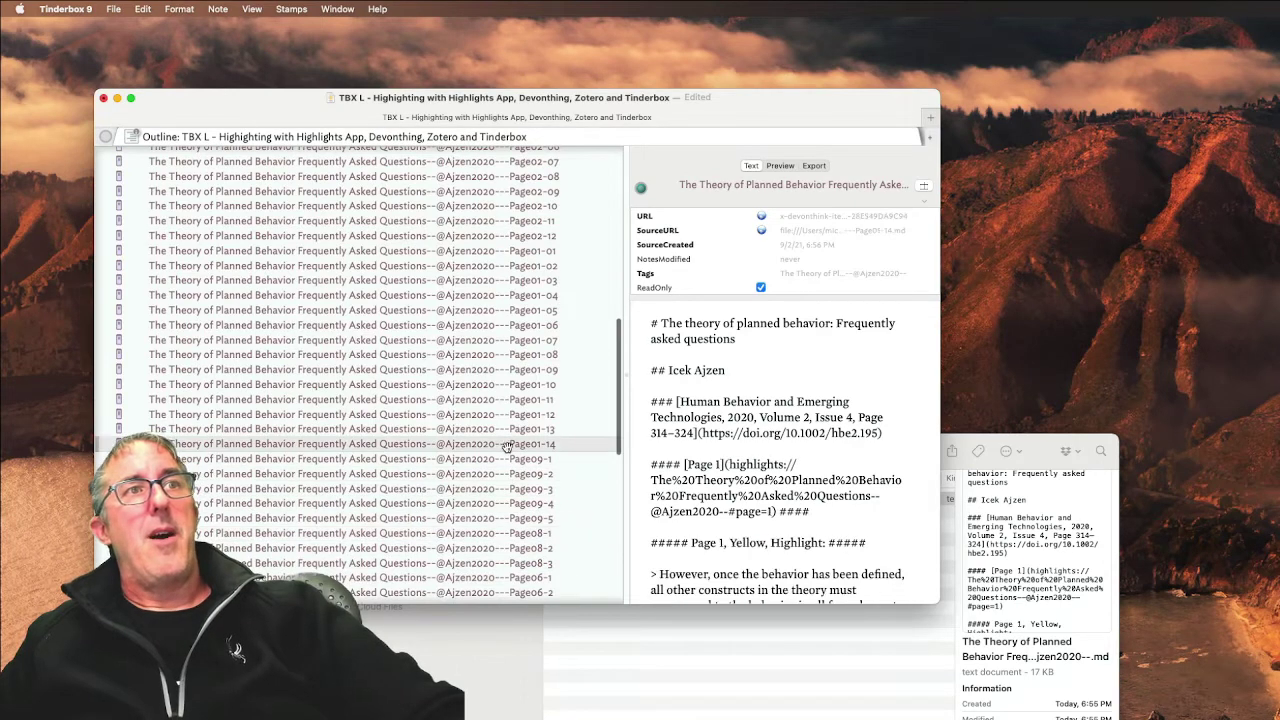
pyautogui.click(500, 399)
pyautogui.doubleClick(779, 542)
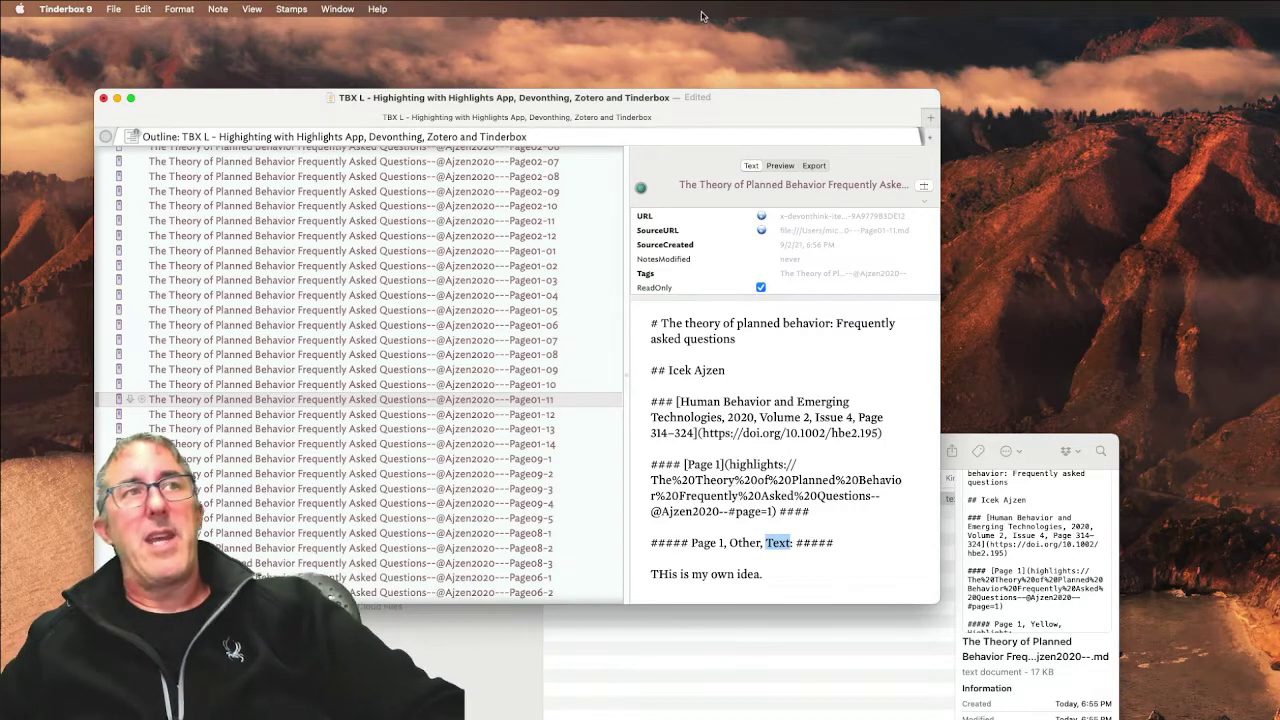
# Step: Review the prototypes listed at the end of the outline, such as pQuote, pAnnotation, pNote and pImage
pyautogui.scroll(-10, 458, 228)
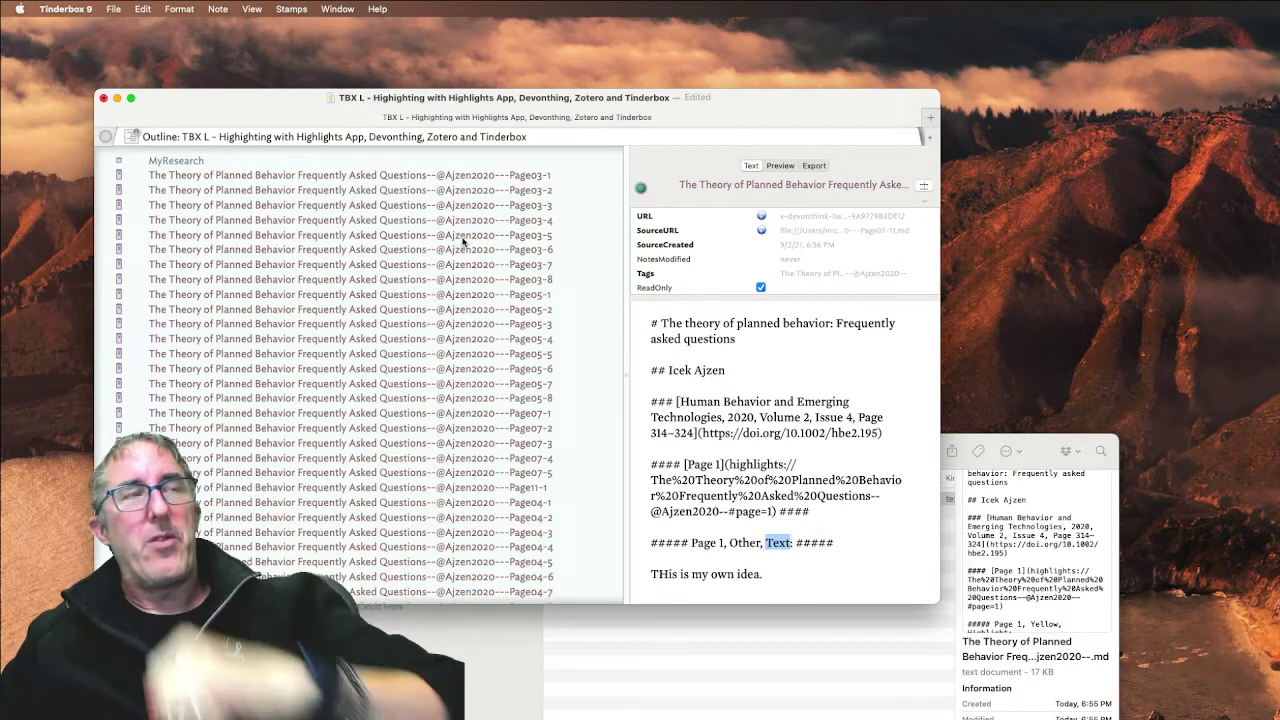
pyautogui.scroll(-15, 383, 240)
pyautogui.scroll(1, 329, 278)
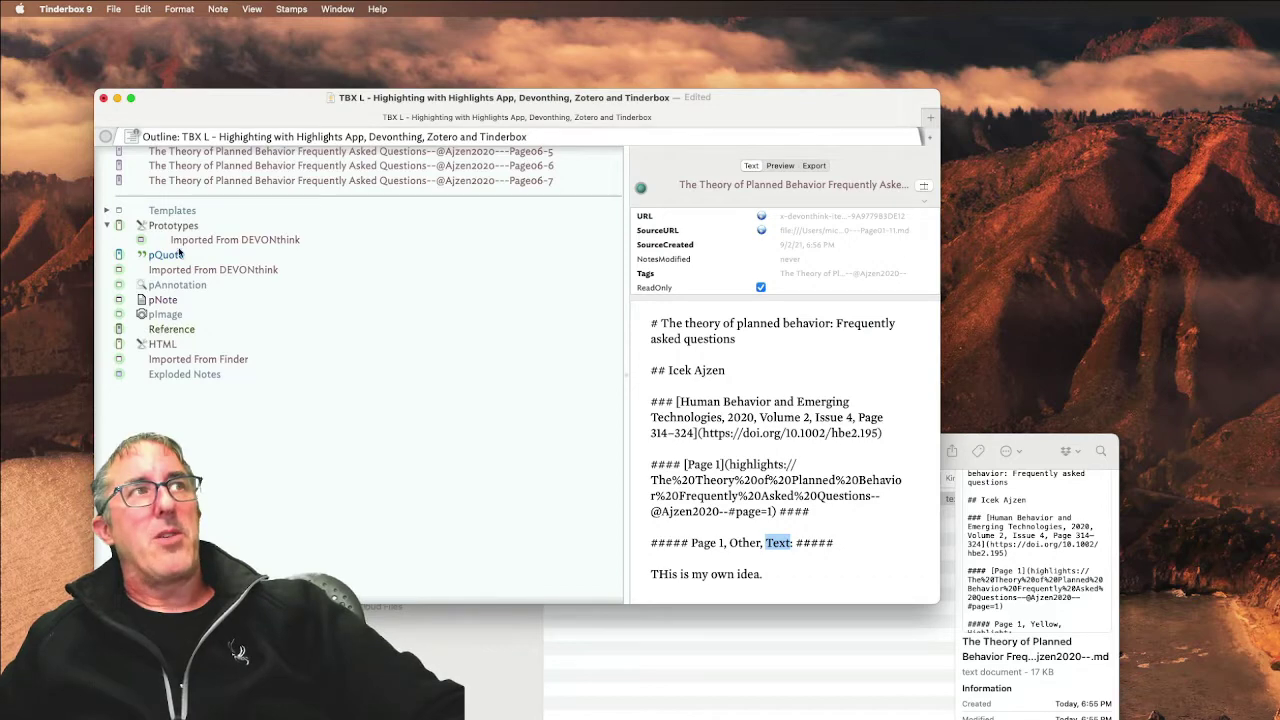
pyautogui.scroll(10, 183, 306)
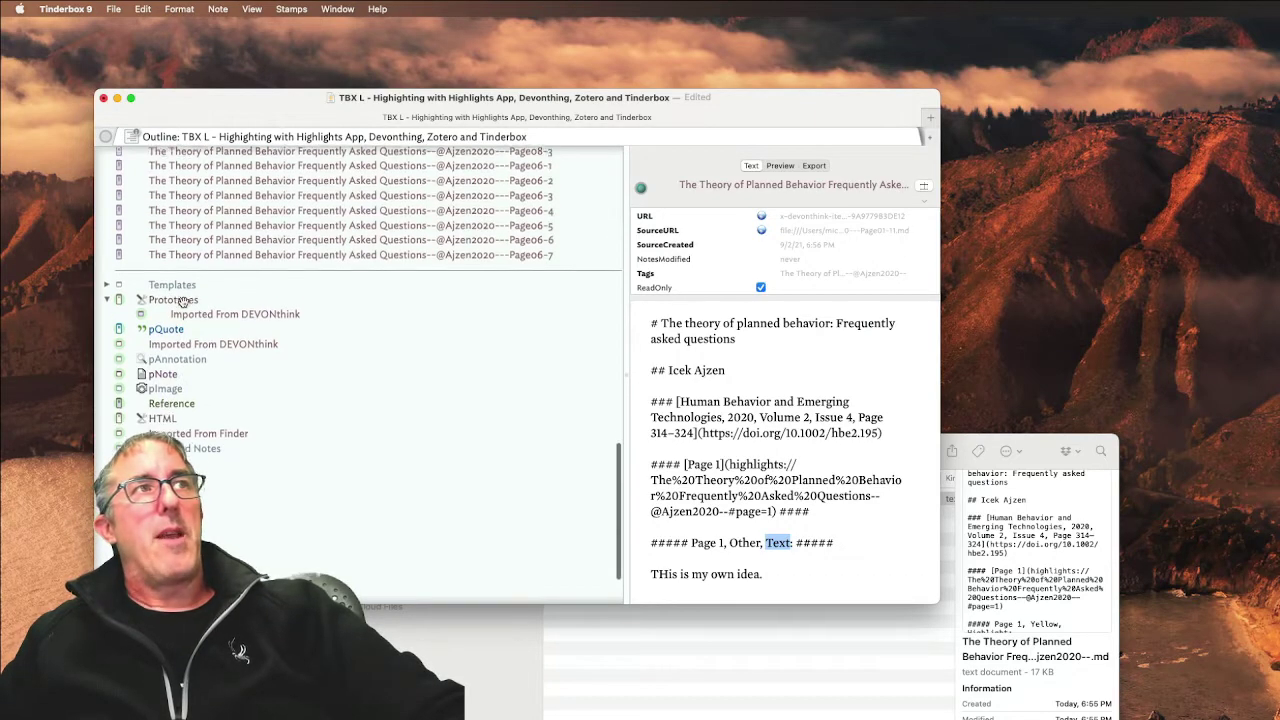
# Step: Open the Parse Hightlightsapp Annotations stamp in the document inspector and select its entire action code
pyautogui.press('super+1')
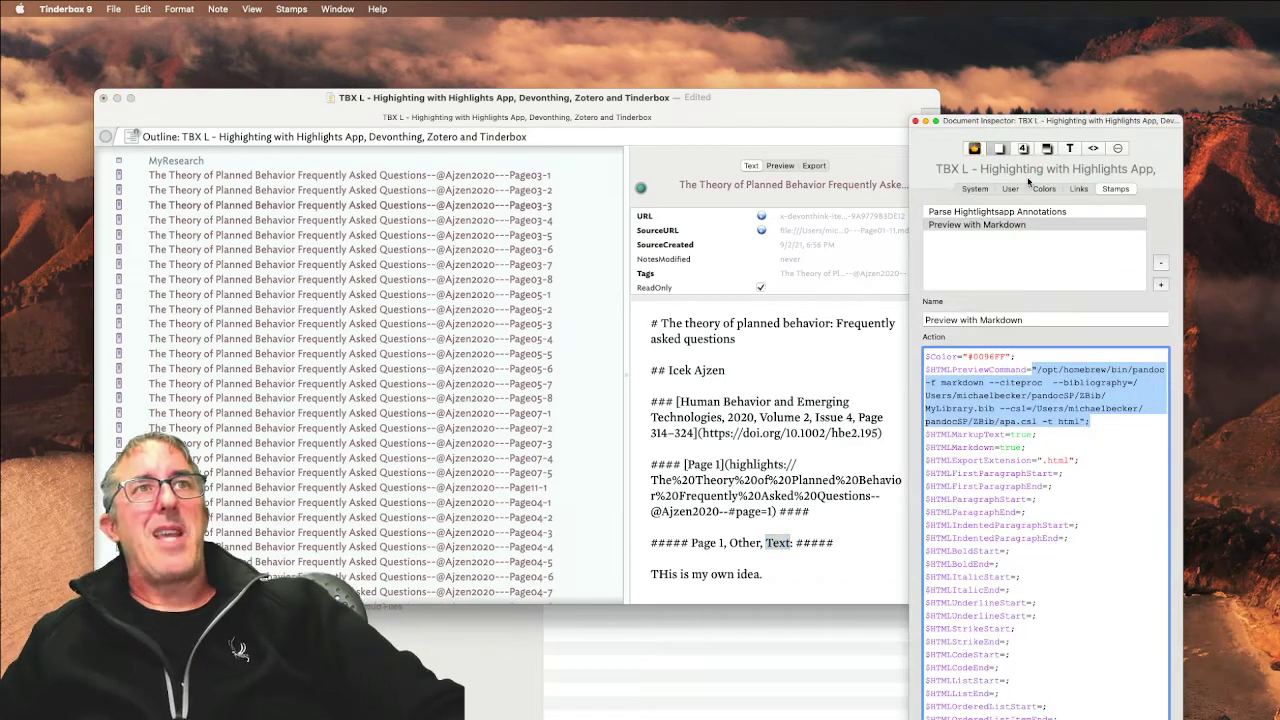
pyautogui.click(1019, 212)
pyautogui.click(957, 216)
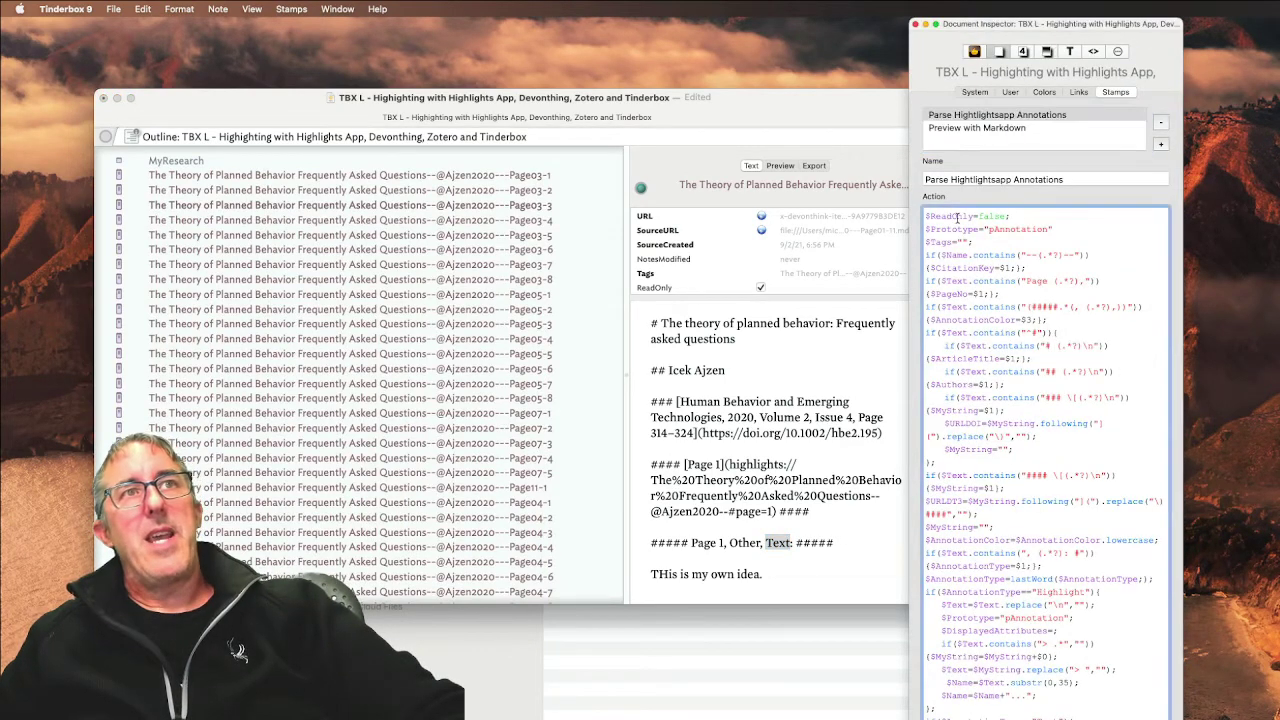
pyautogui.press('super+a')
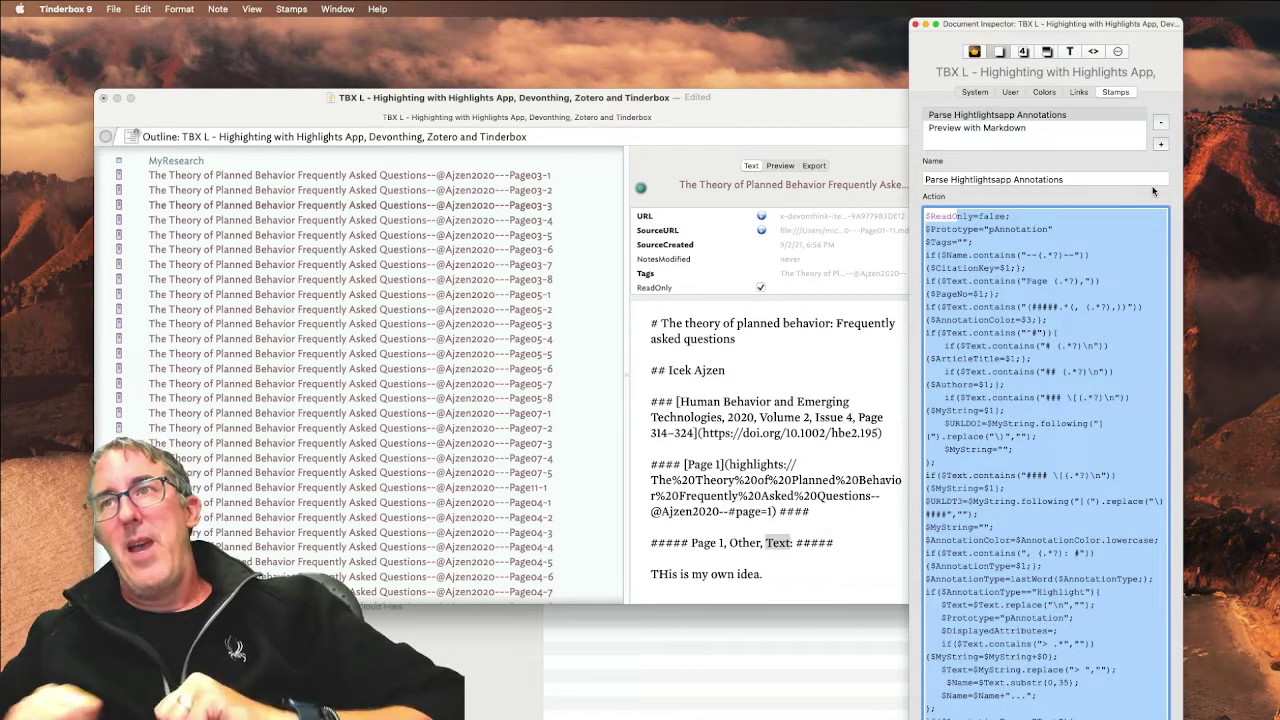
# Step: Switch to BBEdit and place the TBX HighlightsAppAnnotations.txt window beside the Tinderbox inspector
pyautogui.press('super+Tab')
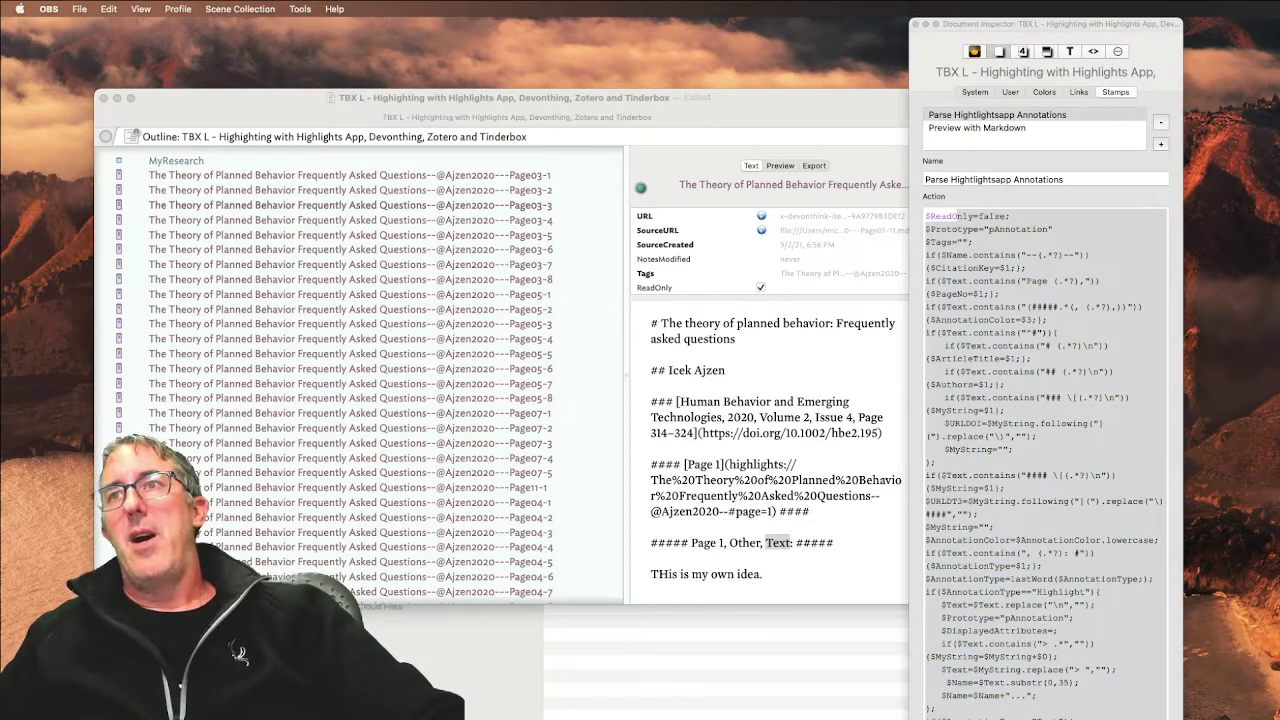
pyautogui.press('super+Tab')
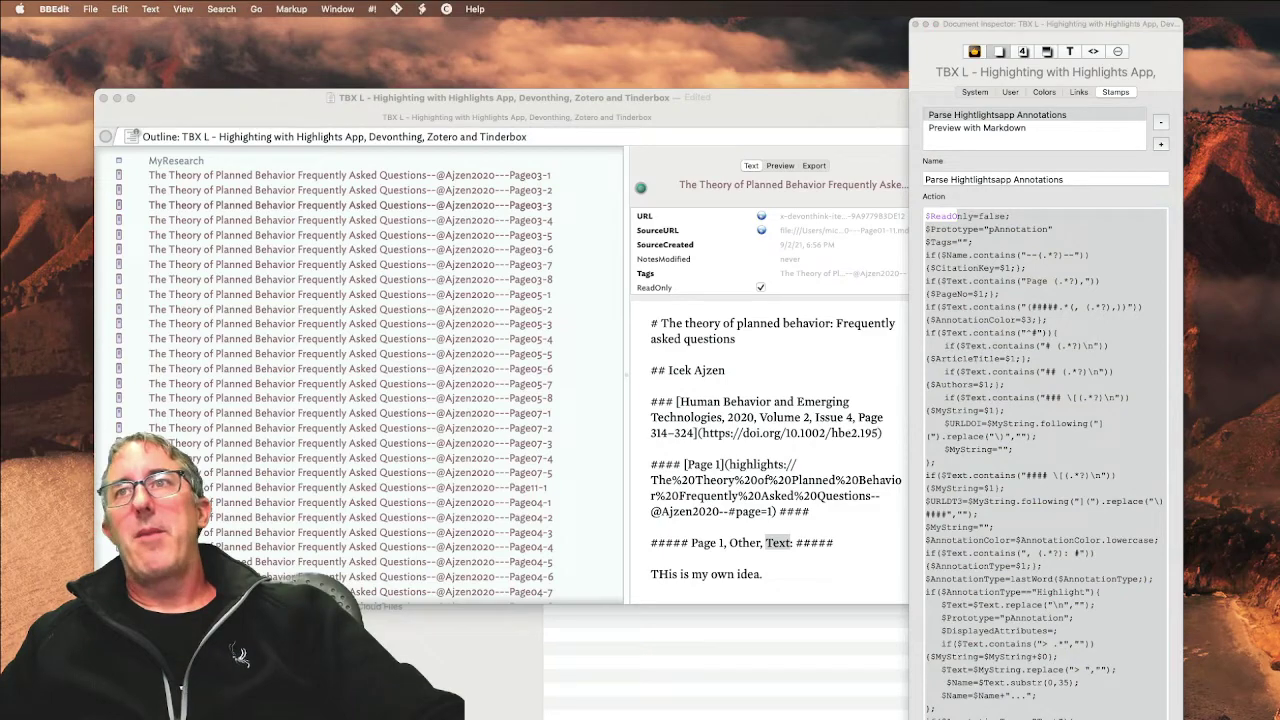
pyautogui.moveTo(1279, 20); pyautogui.dragTo(548, 20)
pyautogui.moveTo(355, 103); pyautogui.dragTo(480, 40)
pyautogui.moveTo(656, 27); pyautogui.dragTo(498, 79)
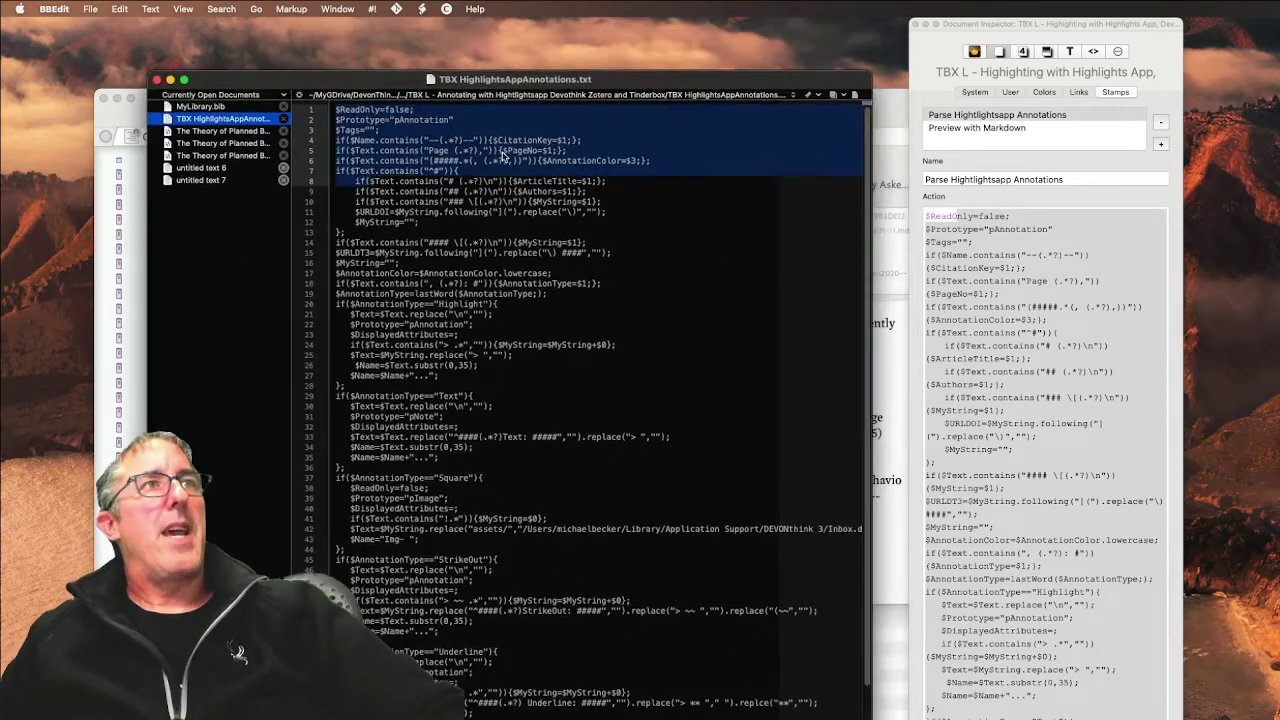
# Step: Examine the stamp code's opening lines and the conditions assigning the pNote and pImage prototypes to Text and Square annotations
pyautogui.click(500, 150)
pyautogui.moveTo(590, 181); pyautogui.dragTo(546, 109)
pyautogui.click(497, 133)
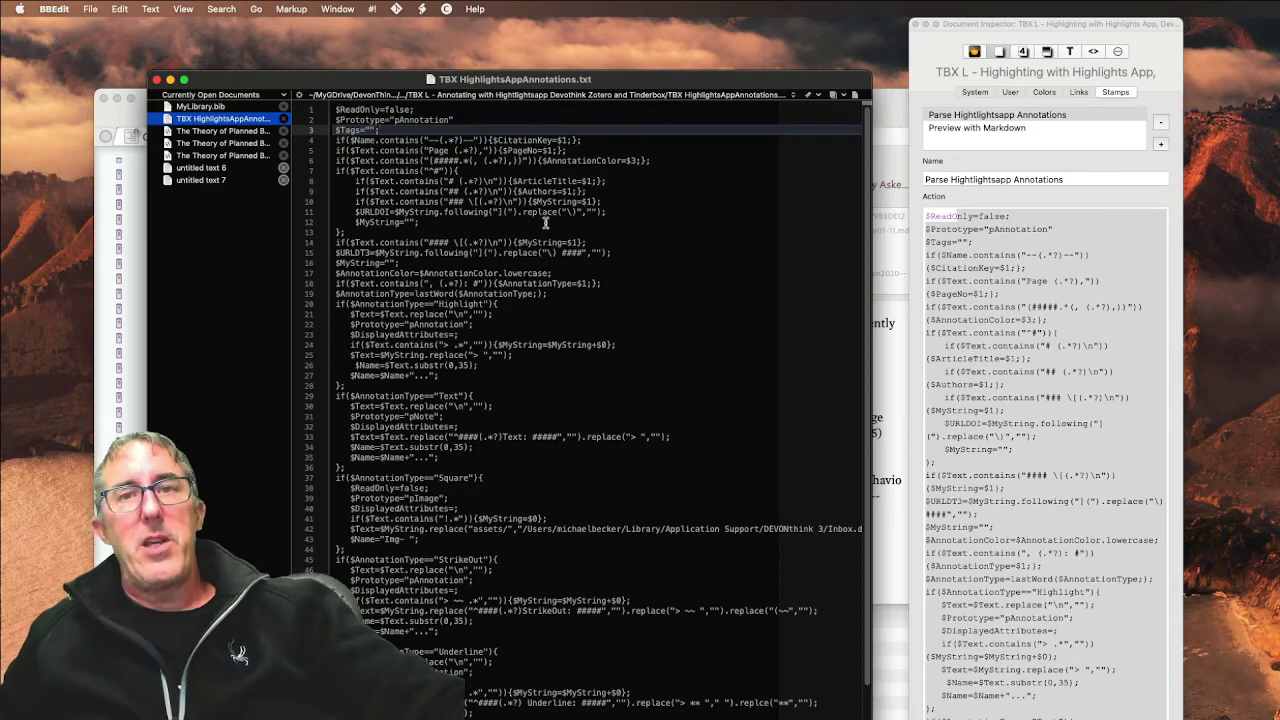
pyautogui.scroll(-3, 495, 285)
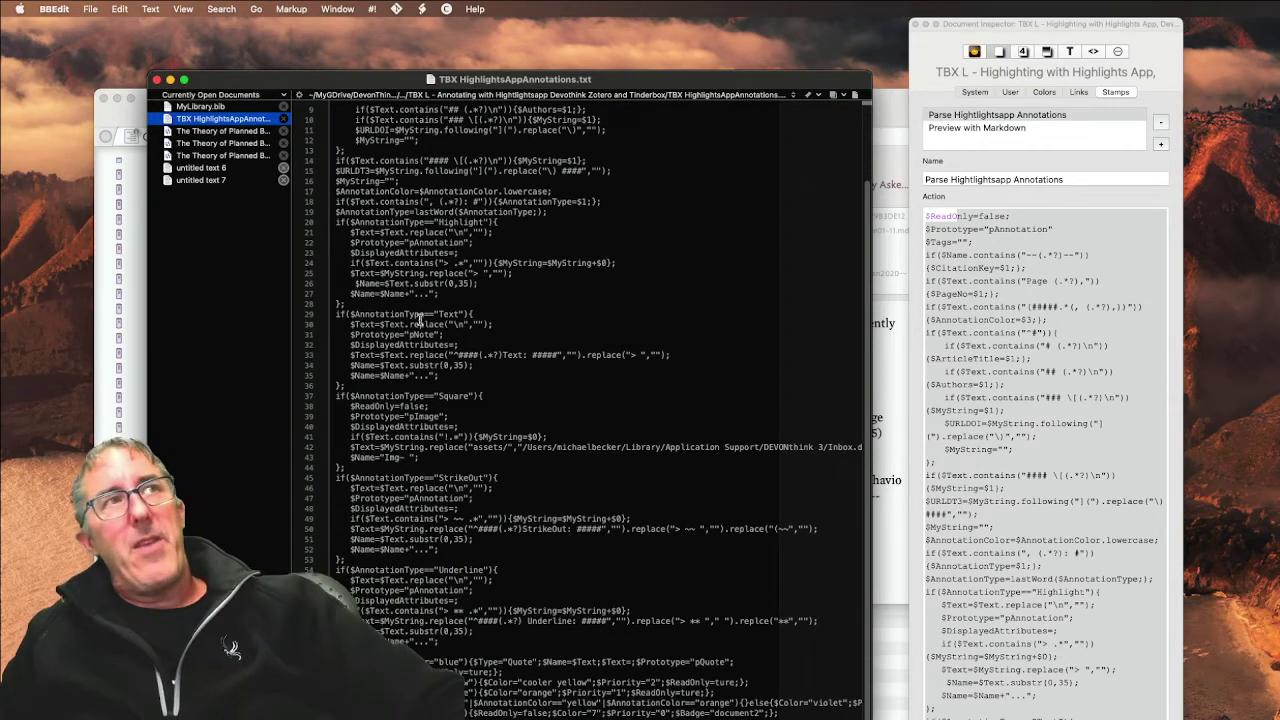
pyautogui.hscroll(2, 441, 316)
pyautogui.click(437, 316)
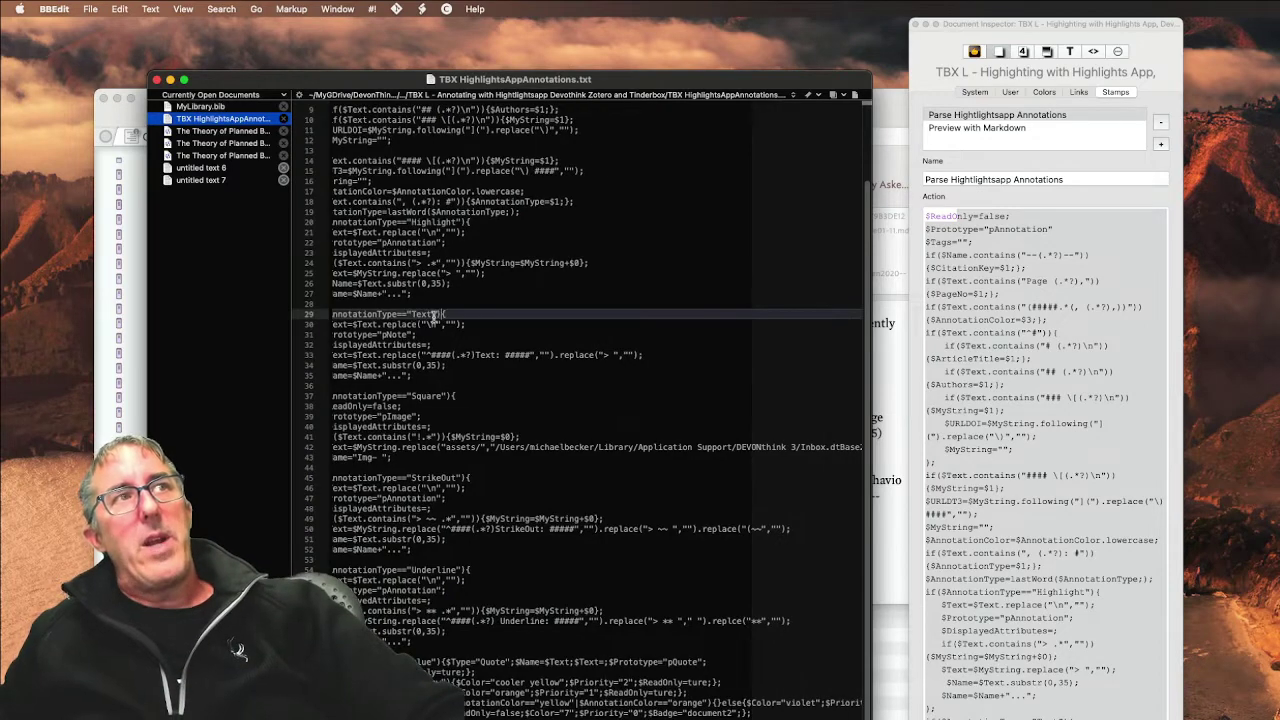
pyautogui.click(456, 336)
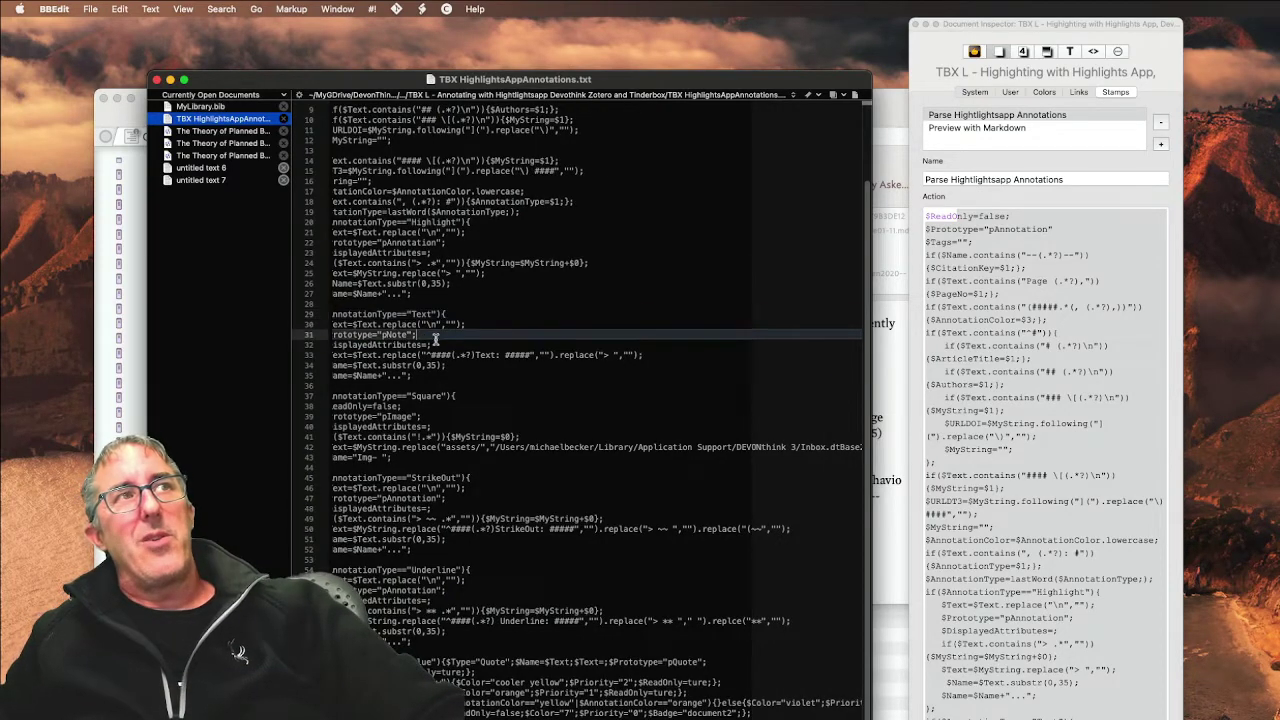
pyautogui.hscroll(-2, 320, 334)
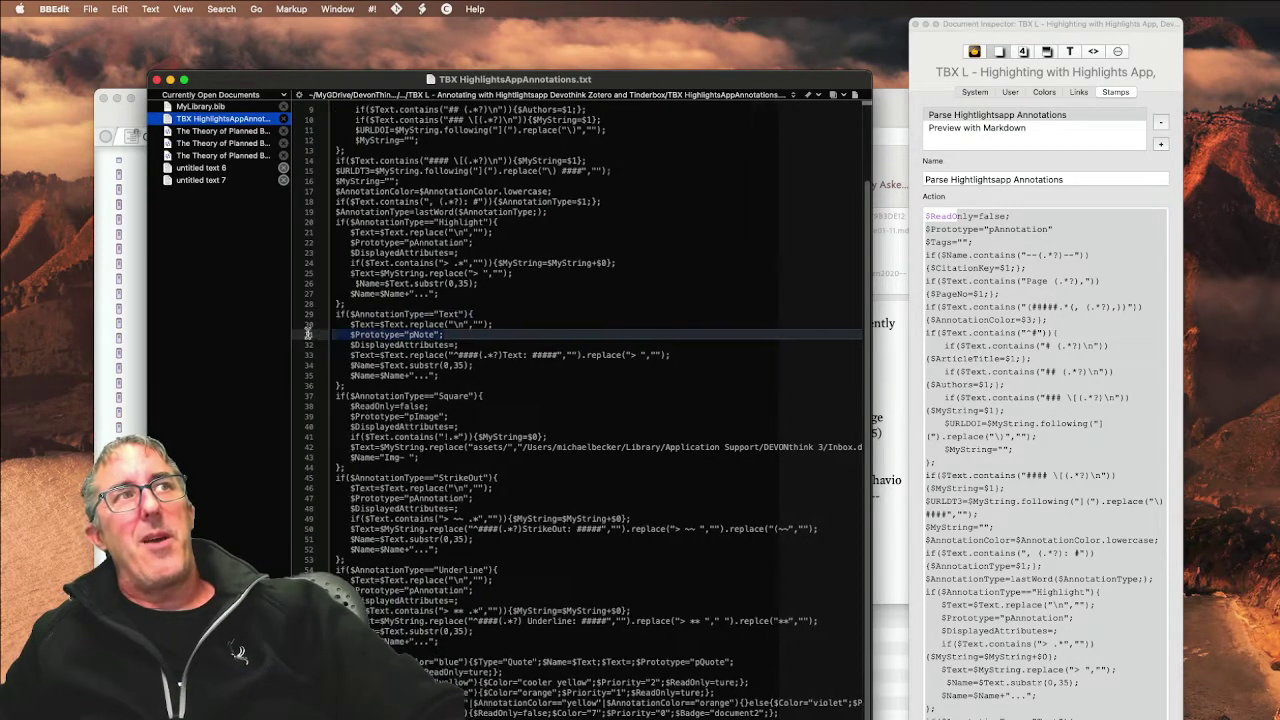
pyautogui.click(474, 397)
pyautogui.moveTo(478, 427); pyautogui.dragTo(435, 421)
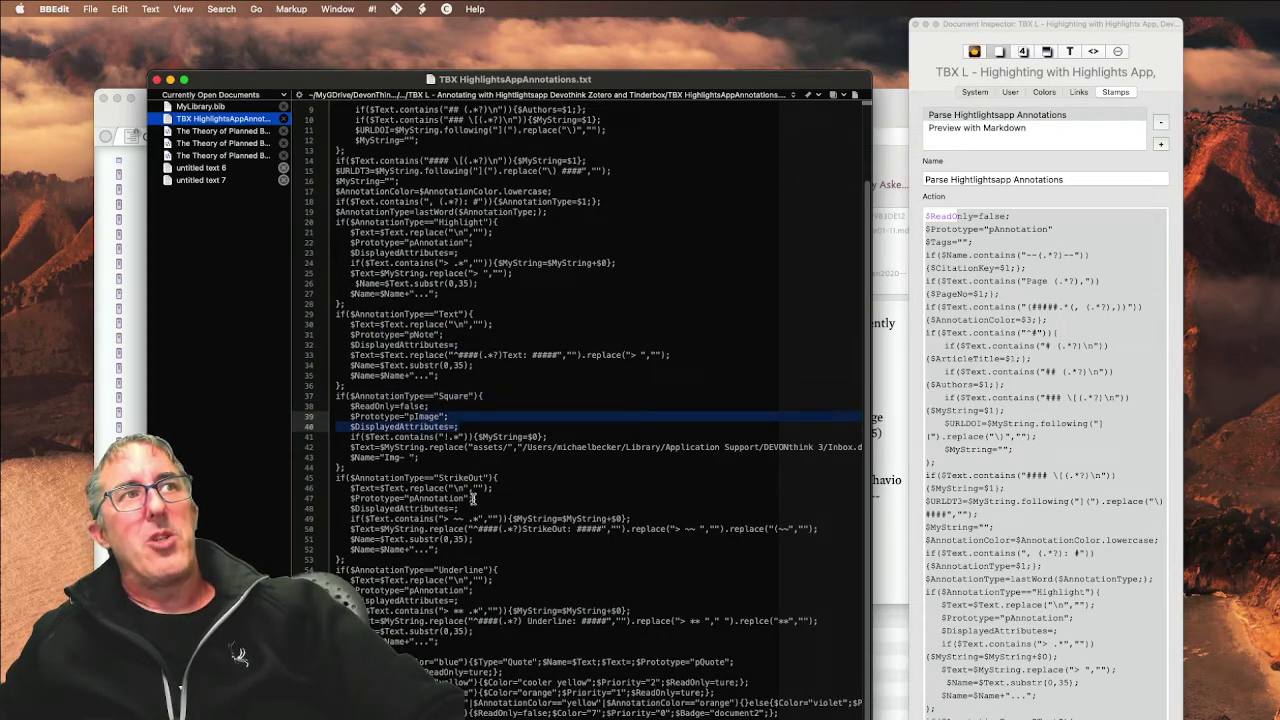
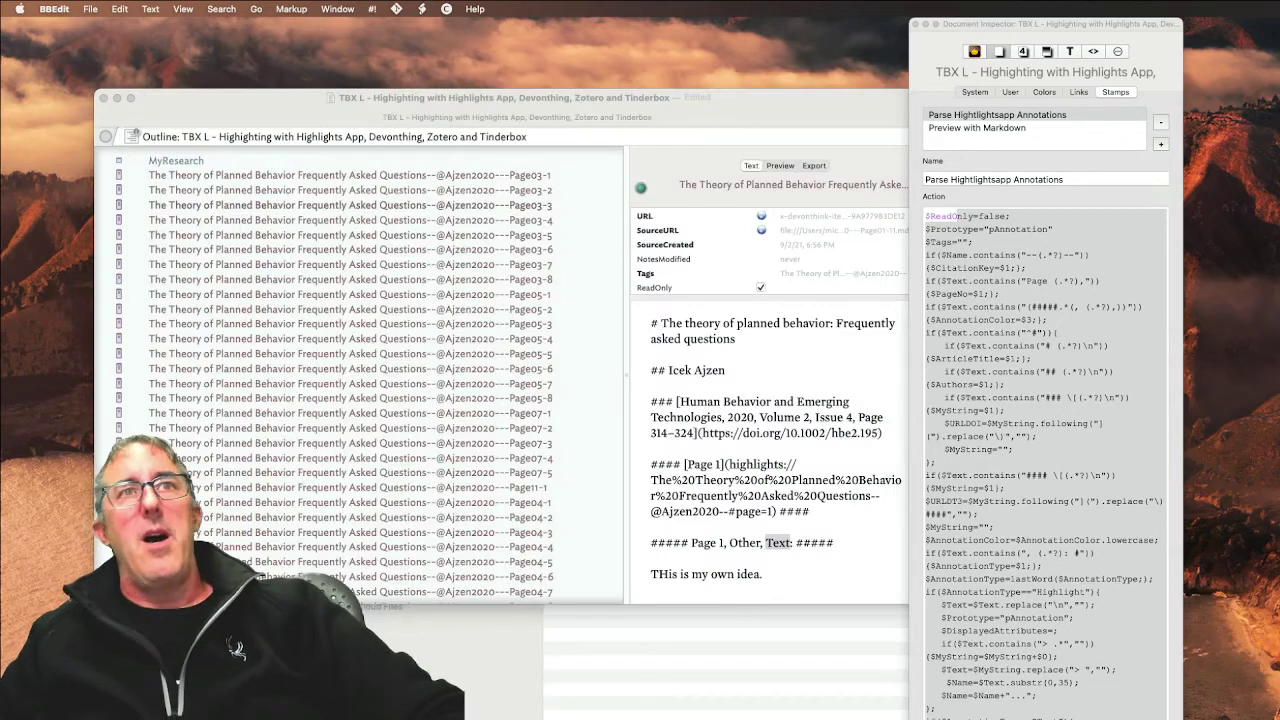
# Step: Switch to Tinderbox and try to apply the Parse Hightlightsapp Annotations stamp to the notes Page03-1 through Page05-8
pyautogui.click(420, 175)
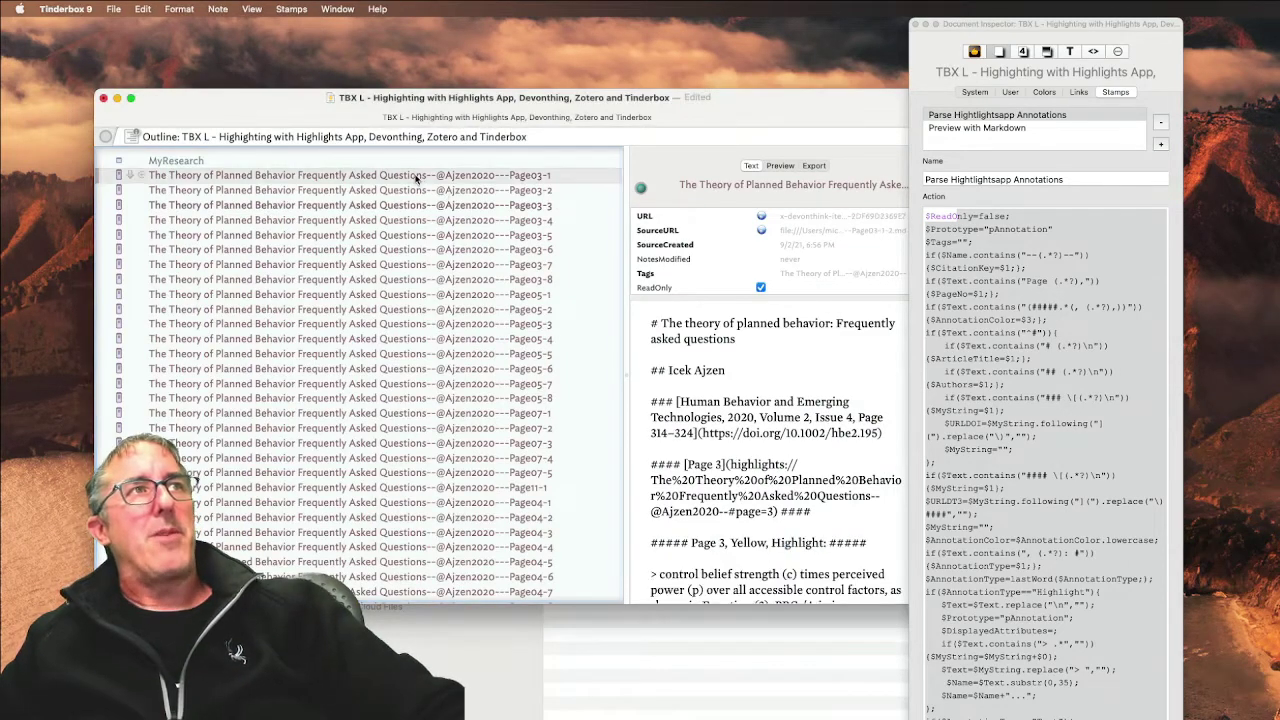
pyautogui.keyDown('super'); pyautogui.click(416, 219); pyautogui.keyUp('super')
pyautogui.keyDown('super'); pyautogui.click(412, 205); pyautogui.keyUp('super')
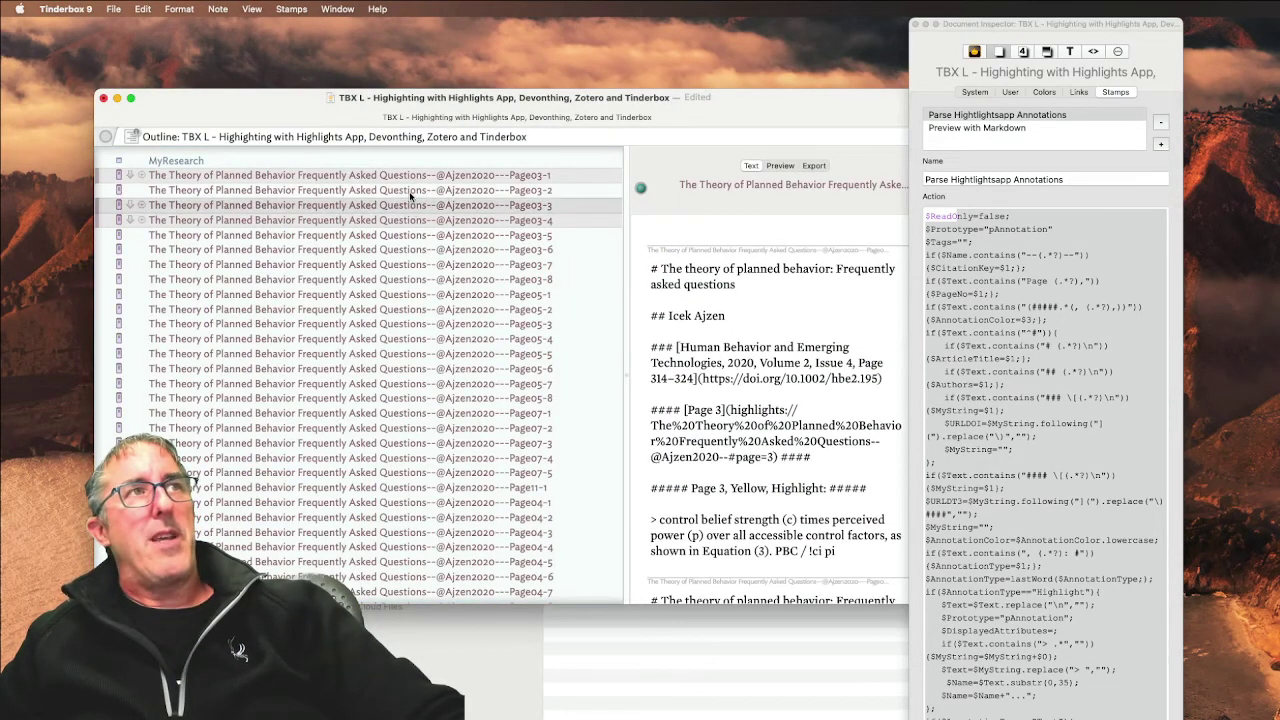
pyautogui.keyDown('super'); pyautogui.click(411, 193); pyautogui.keyUp('super')
pyautogui.keyDown('super'); pyautogui.click(409, 225); pyautogui.keyUp('super')
pyautogui.keyDown('super'); pyautogui.click(409, 233); pyautogui.keyUp('super')
pyautogui.keyDown('super'); pyautogui.click(410, 222); pyautogui.keyUp('super')
pyautogui.keyDown('super'); pyautogui.click(414, 250); pyautogui.keyUp('super')
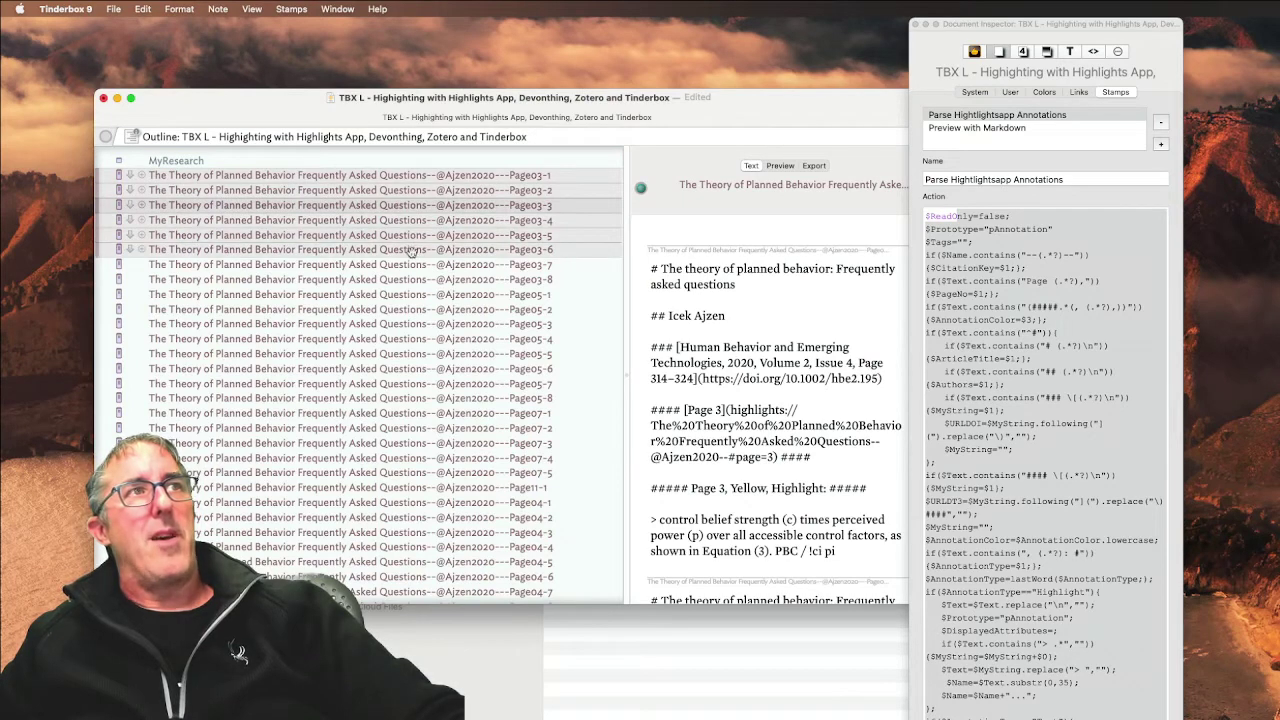
pyautogui.keyDown('super'); pyautogui.click(415, 265); pyautogui.keyUp('super')
pyautogui.keyDown('super'); pyautogui.click(414, 280); pyautogui.keyUp('super')
pyautogui.keyDown('super'); pyautogui.click(416, 296); pyautogui.keyUp('super')
pyautogui.keyDown('super'); pyautogui.click(415, 310); pyautogui.keyUp('super')
pyautogui.keyDown('super'); pyautogui.click(414, 324); pyautogui.keyUp('super')
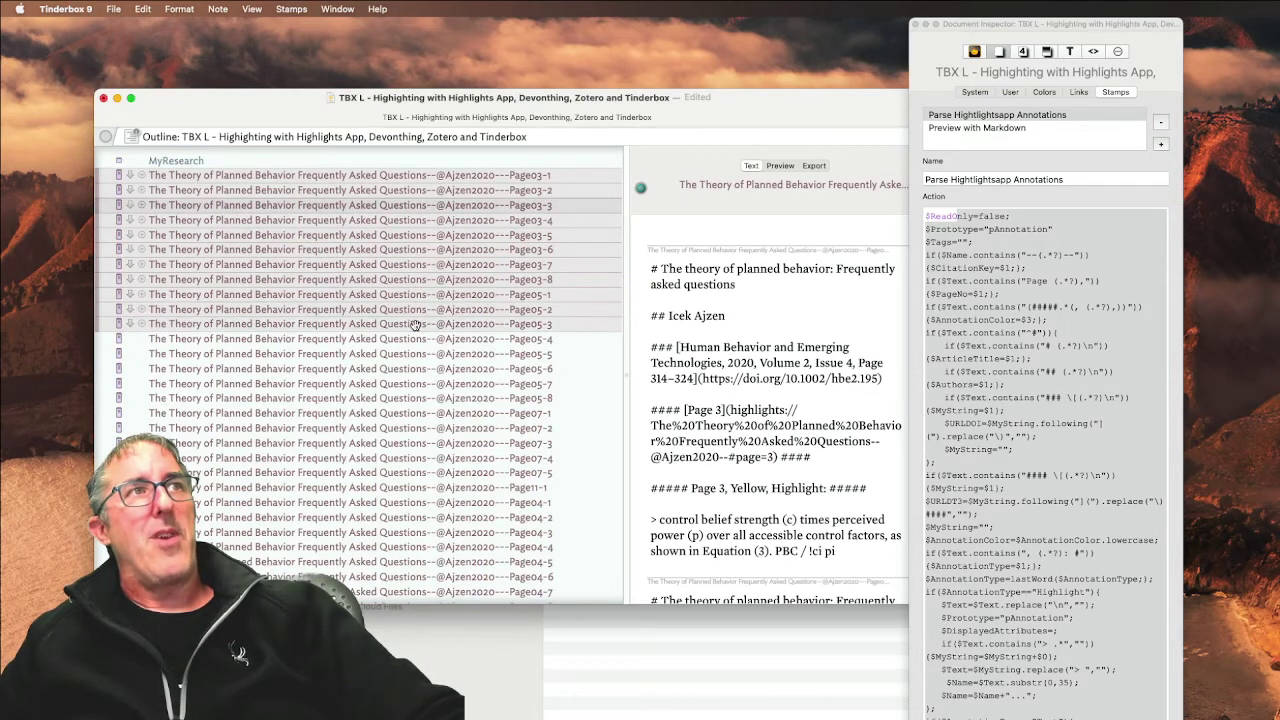
pyautogui.keyDown('super'); pyautogui.click(413, 339); pyautogui.keyUp('super')
pyautogui.keyDown('super'); pyautogui.click(427, 355); pyautogui.keyUp('super')
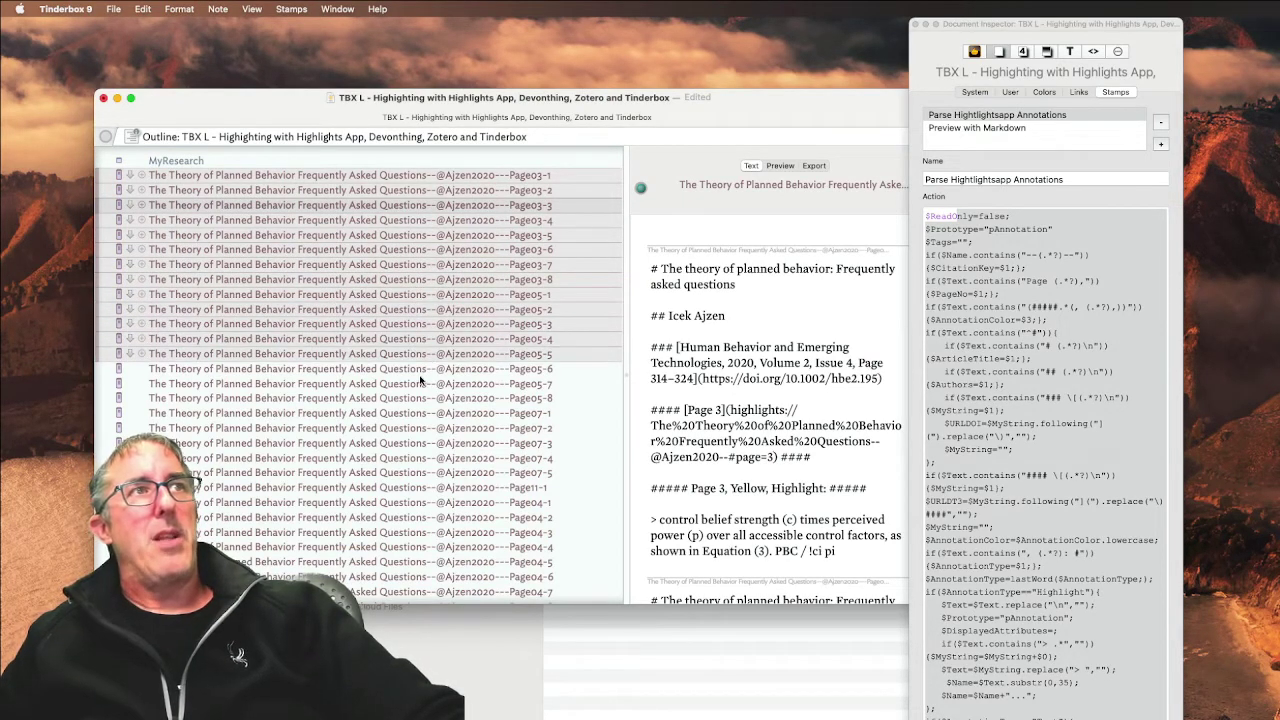
pyautogui.keyDown('super'); pyautogui.click(420, 370); pyautogui.keyUp('super')
pyautogui.keyDown('super'); pyautogui.click(408, 397); pyautogui.keyUp('super')
pyautogui.keyDown('super'); pyautogui.click(410, 385); pyautogui.keyUp('super')
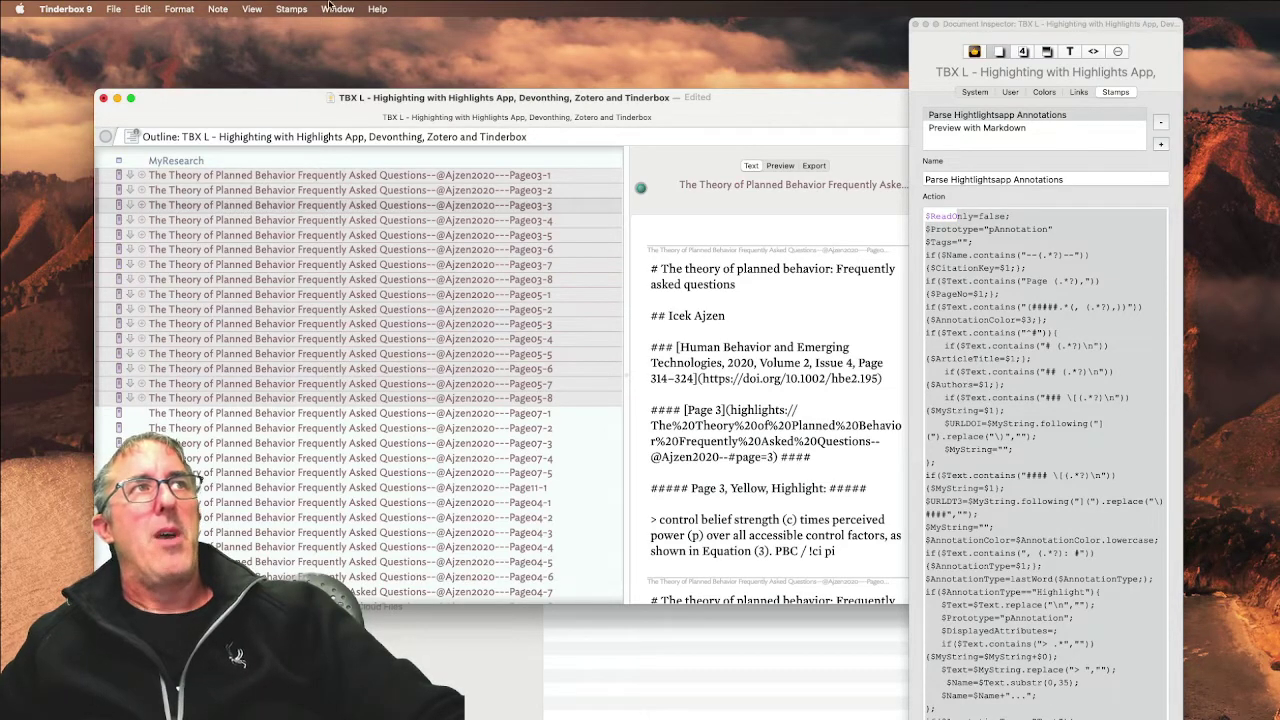
pyautogui.click(291, 9)
pyautogui.click(292, 66)
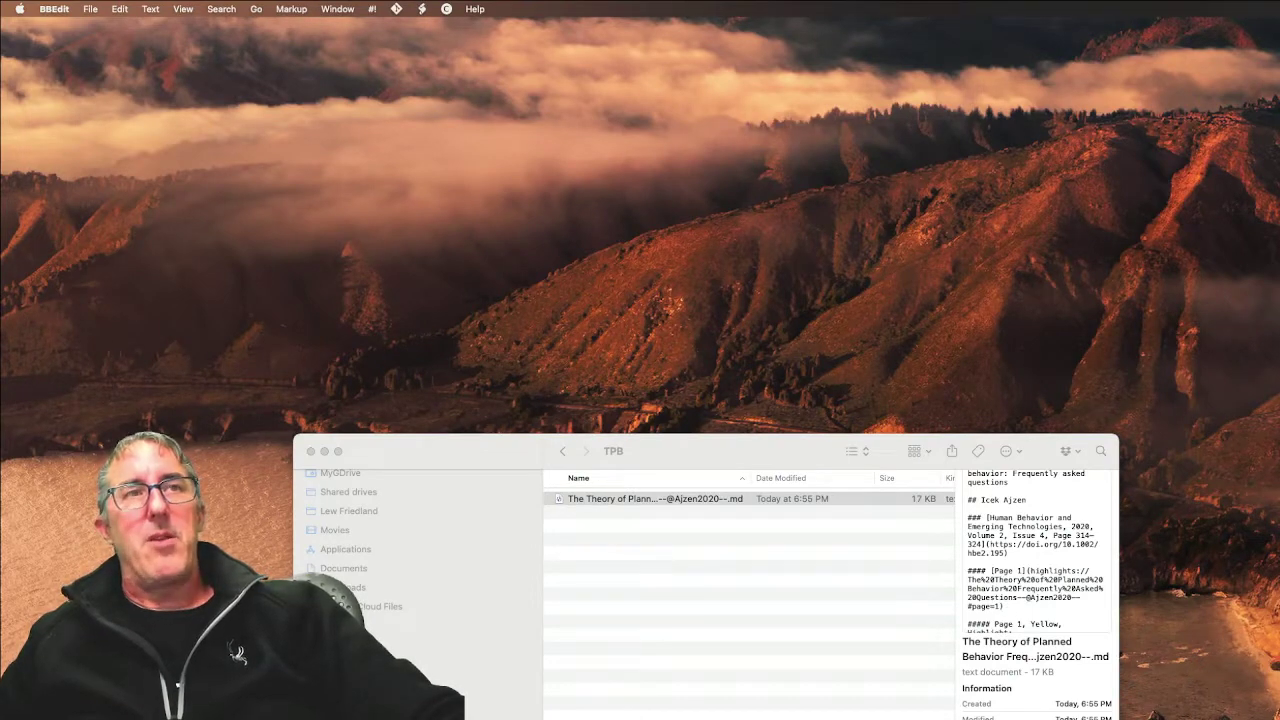
# Step: Return to Tinderbox and apply the Parse Hightlightsapp Annotations stamp to the notes Page03-1 through Page05-4
pyautogui.press('super+Tab')
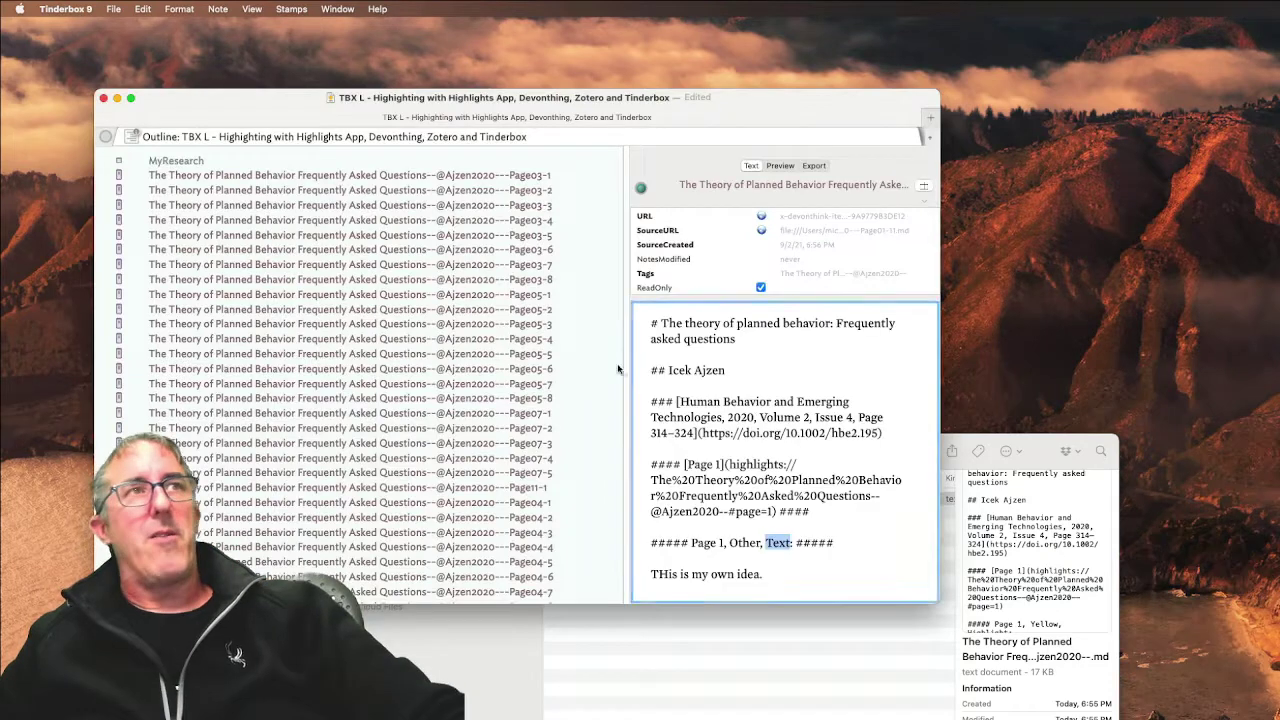
pyautogui.click(265, 178)
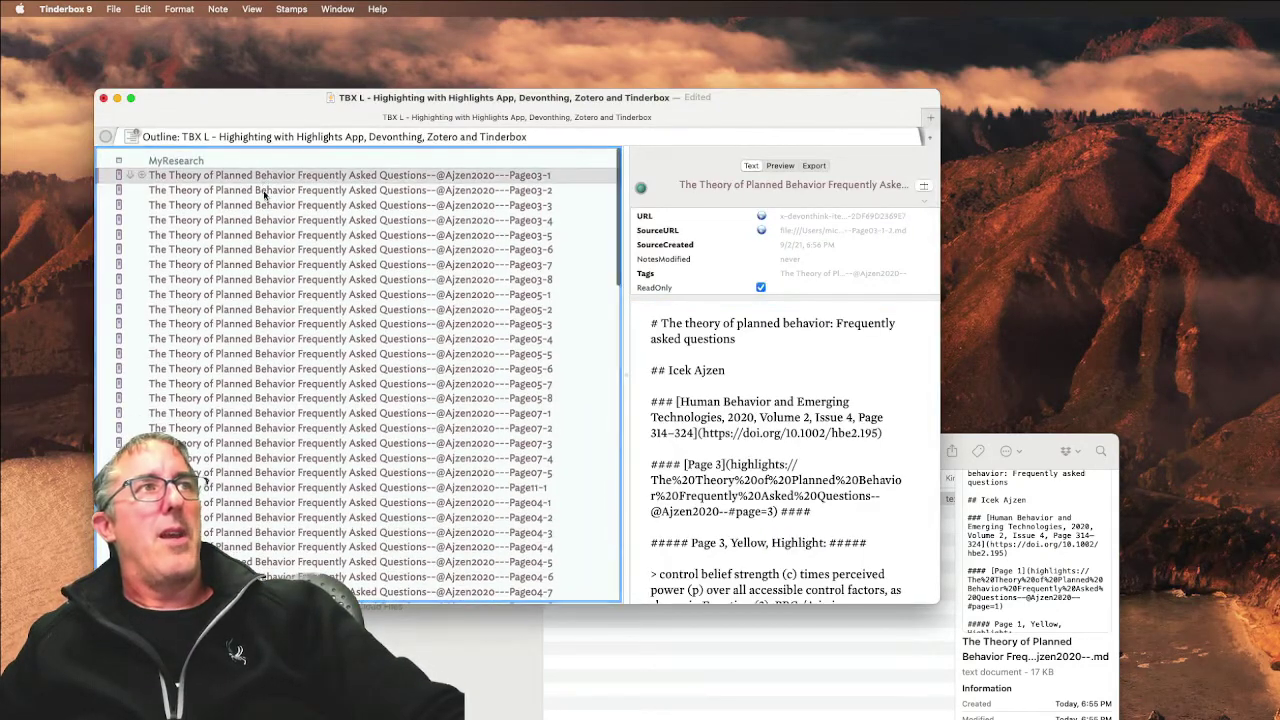
pyautogui.moveTo(298, 270); pyautogui.dragTo(298, 337)
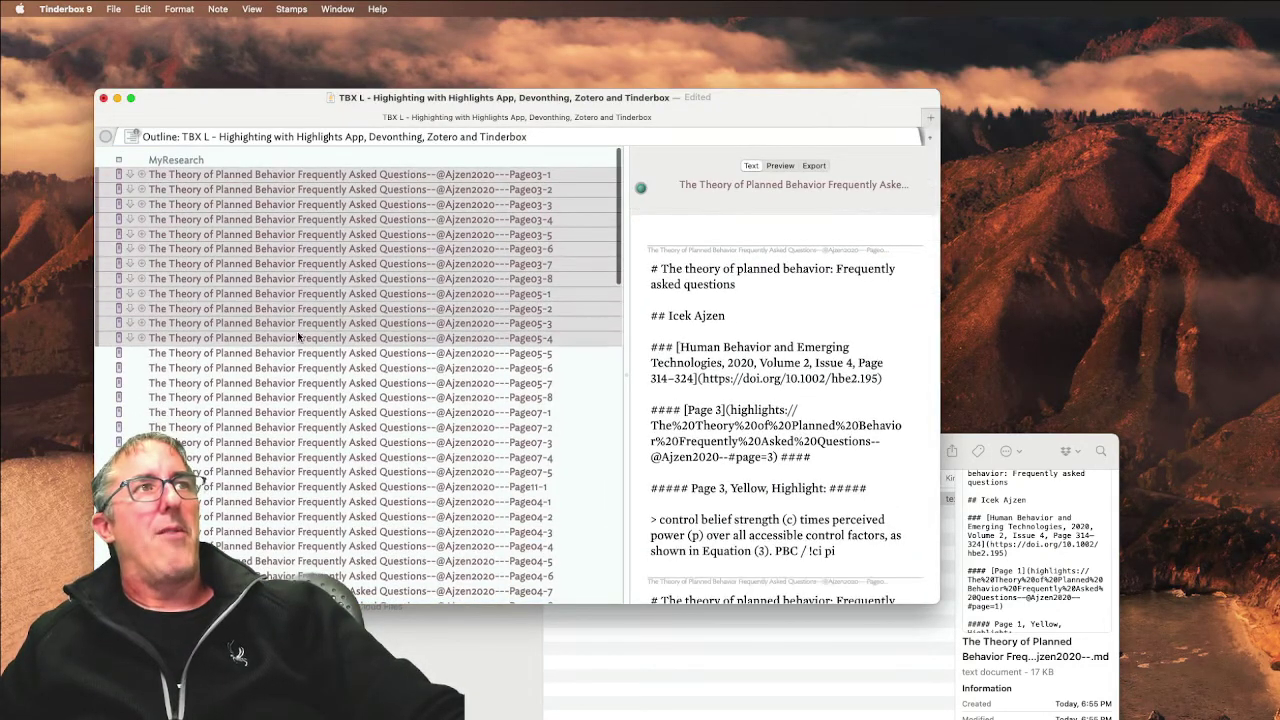
pyautogui.click(291, 8)
pyautogui.click(296, 66)
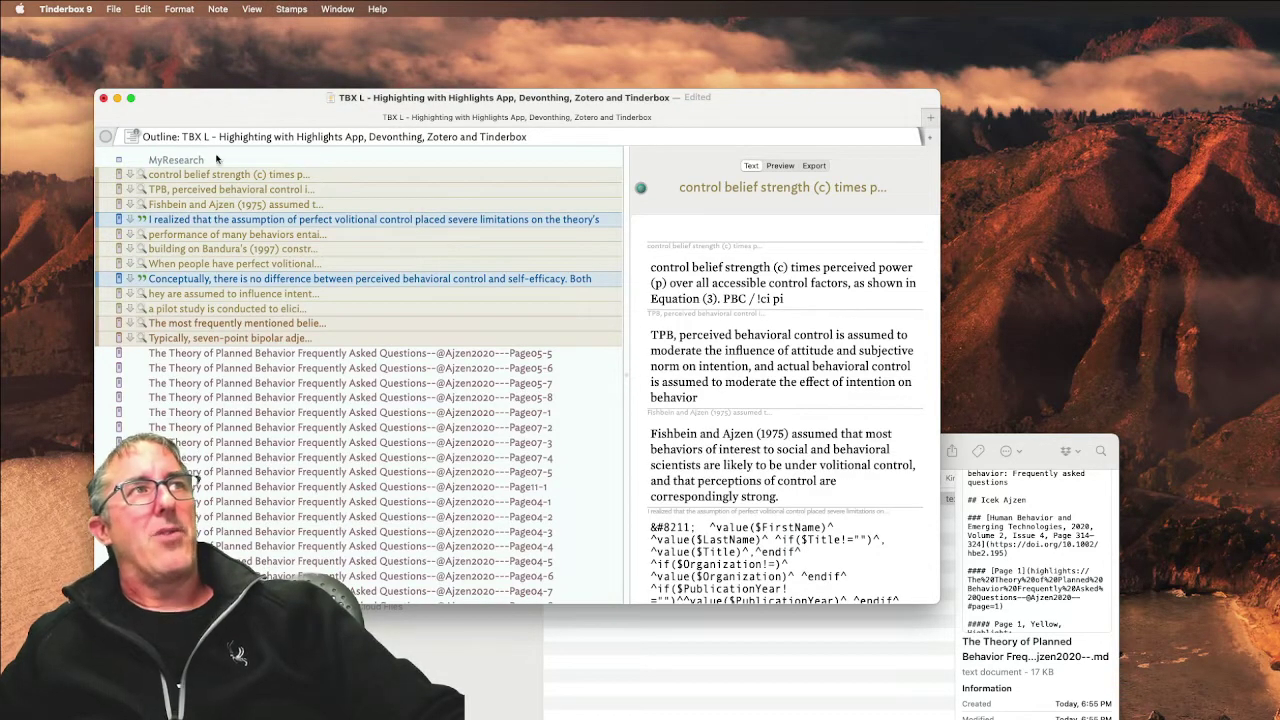
# Step: Apply the Parse Hightlightsapp Annotations stamp to the outline notes from Page05-5 through Page04-5
pyautogui.click(224, 368)
pyautogui.press('Up')
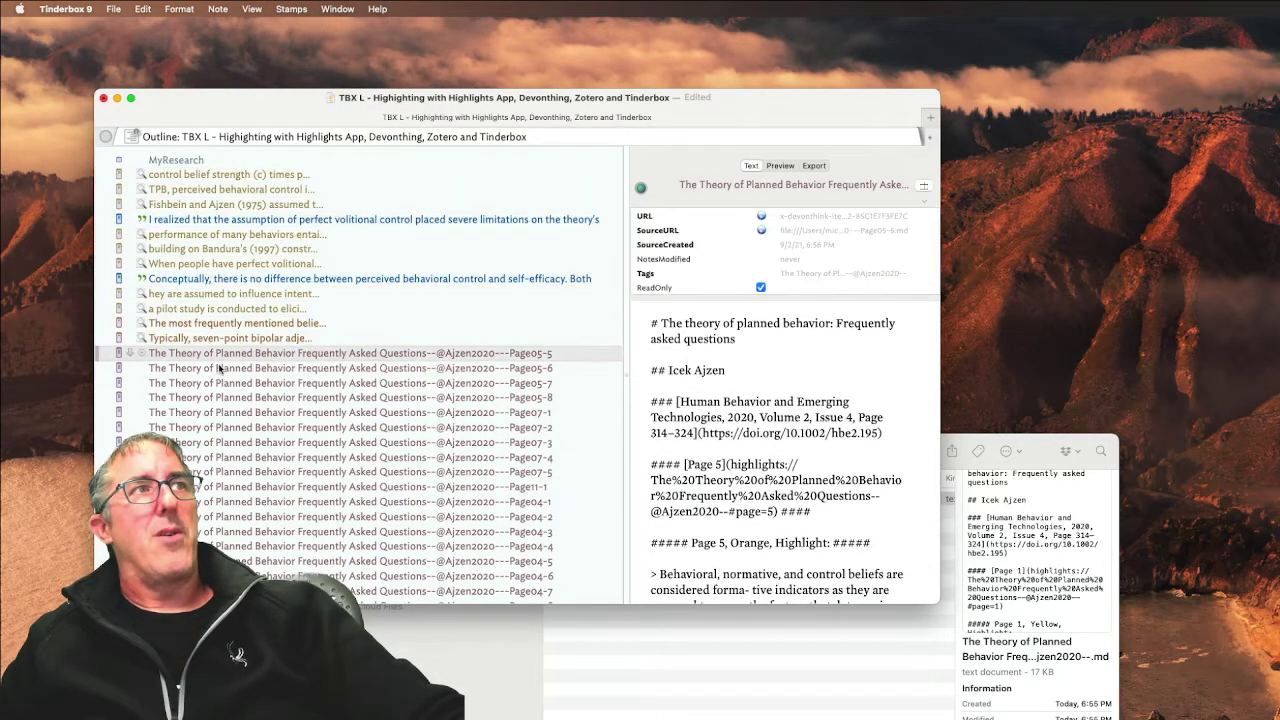
pyautogui.scroll(-4, 219, 369)
pyautogui.keyDown('shift'); pyautogui.click(218, 370); pyautogui.keyUp('shift')
pyautogui.click(254, 8)
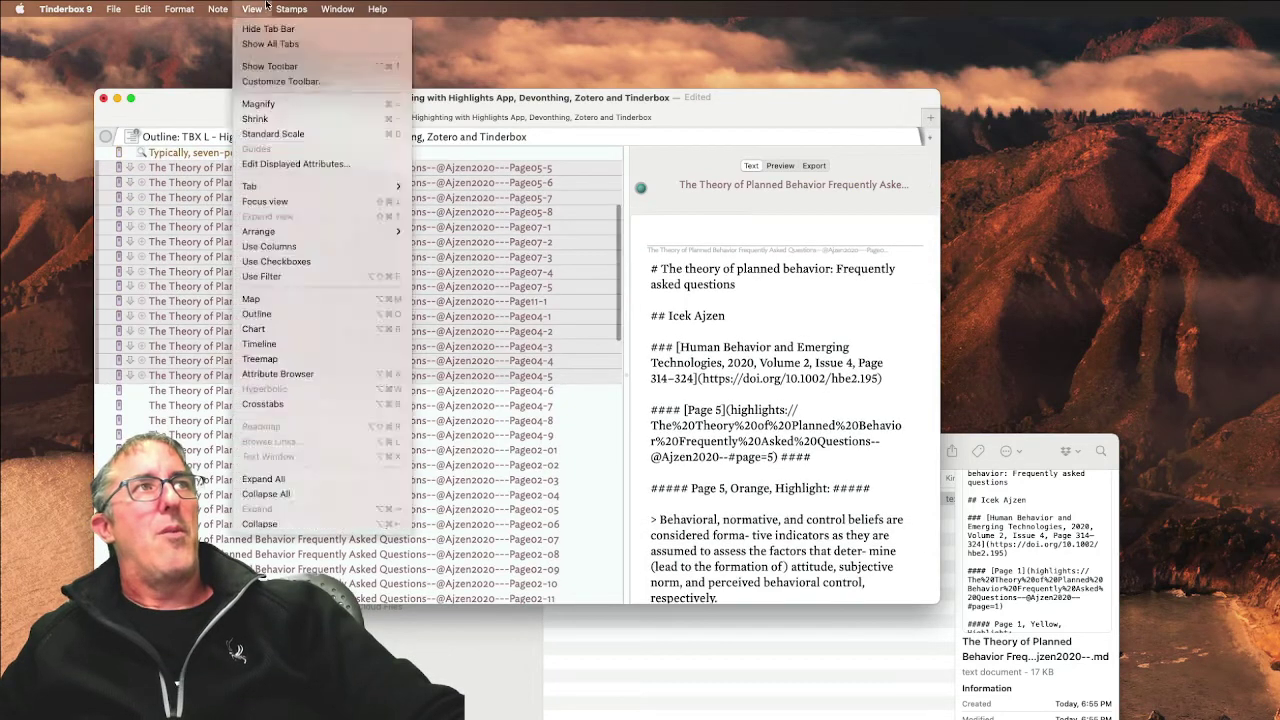
pyautogui.moveTo(291, 8)
pyautogui.click(294, 65)
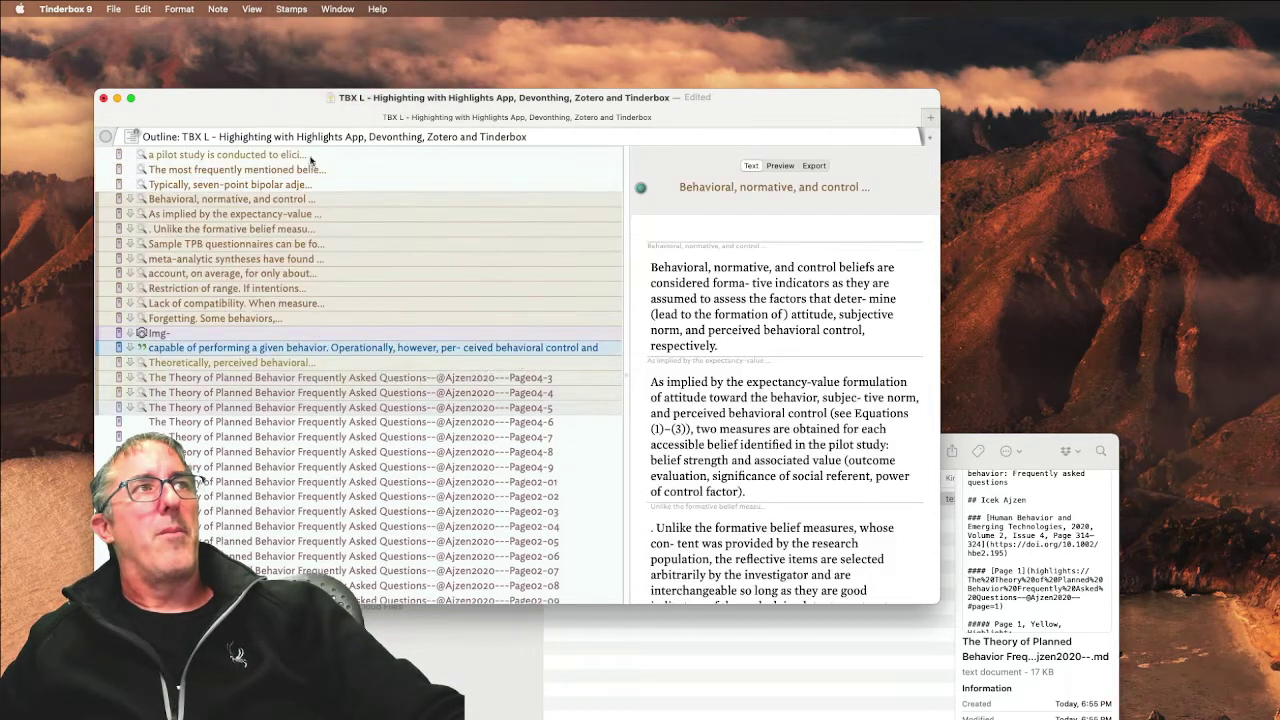
# Step: Parse the outline notes from Page04-6 through Page02-06 with the Parse Hightlightsapp Annotations stamp
pyautogui.scroll(-2, 276, 287)
pyautogui.scroll(-1, 276, 287)
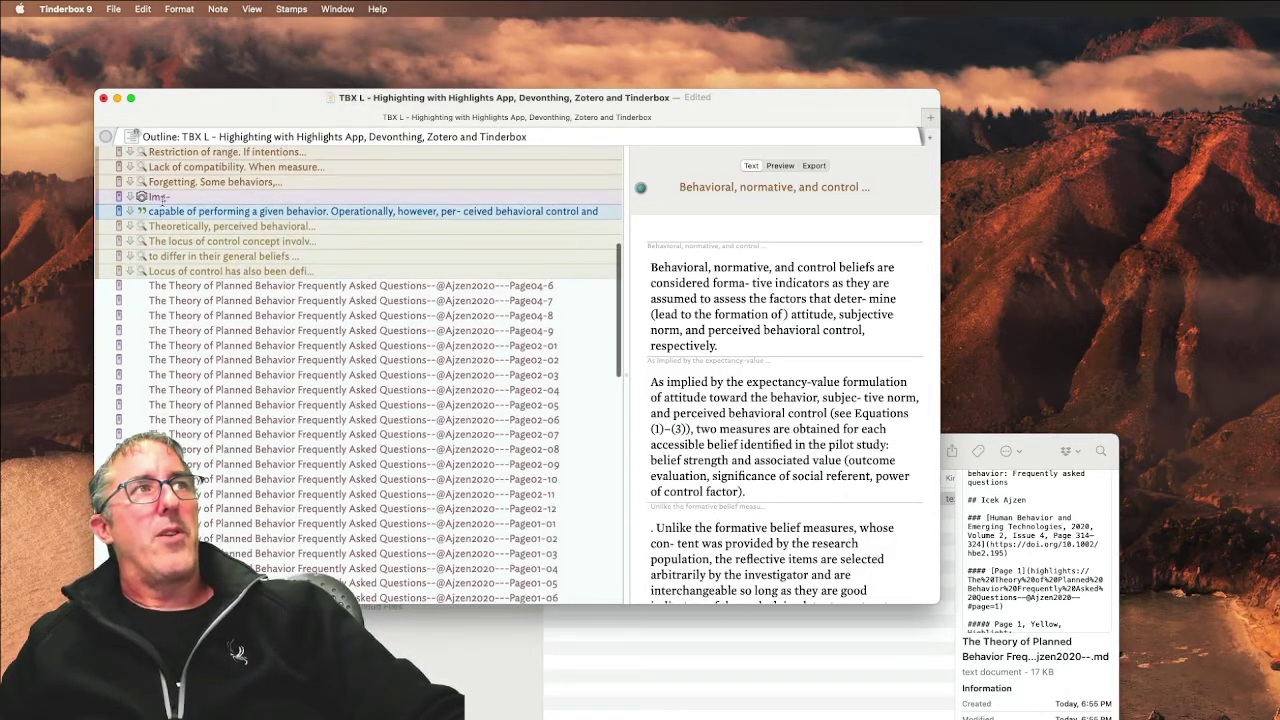
pyautogui.click(172, 288)
pyautogui.scroll(-2, 176, 294)
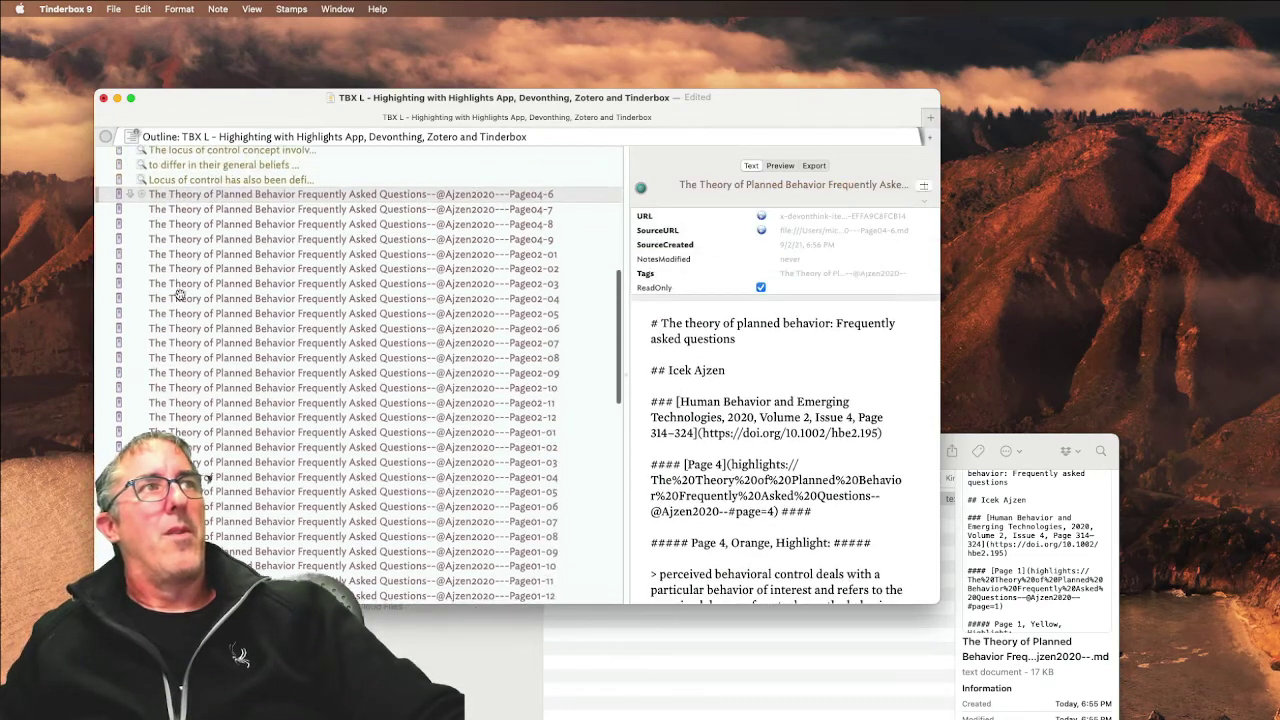
pyautogui.keyDown('shift'); pyautogui.click(183, 306); pyautogui.keyUp('shift')
pyautogui.click(291, 9)
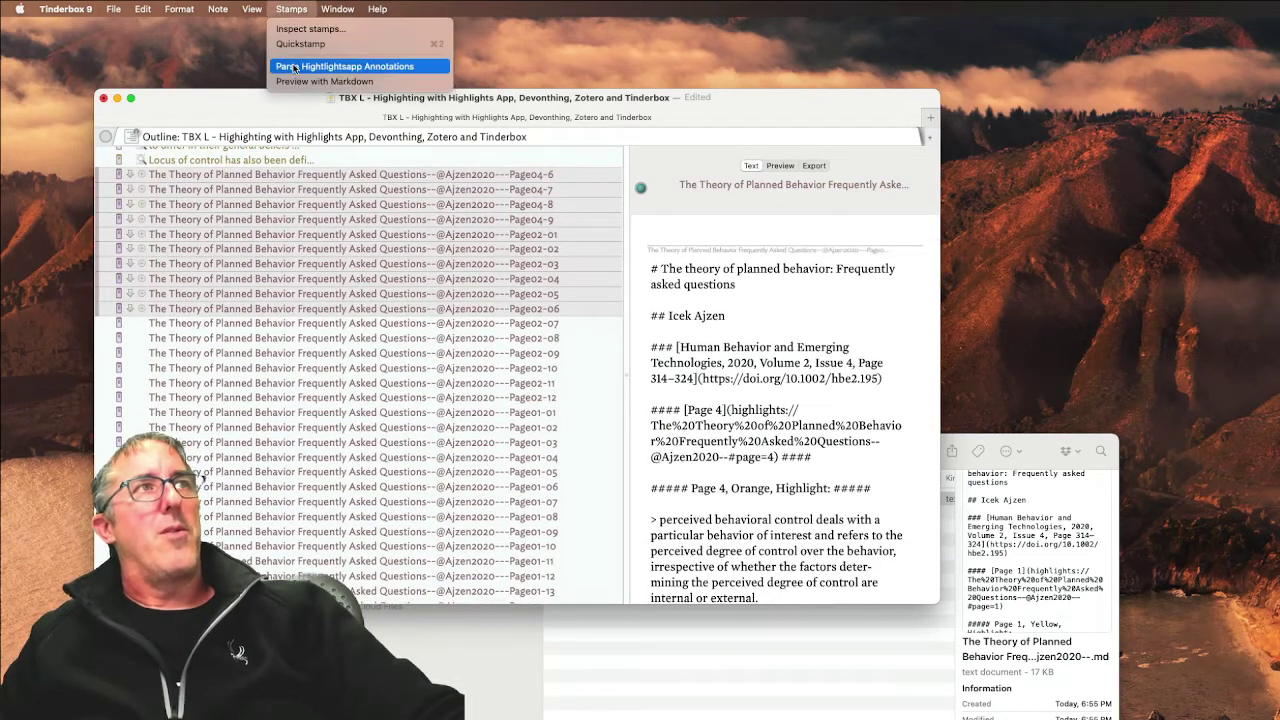
pyautogui.click(294, 65)
# Step: Stamp the notes from Page02-07 through Page01-02 with Parse Hightlightsapp Annotations
pyautogui.scroll(-1, 246, 320)
pyautogui.click(240, 299)
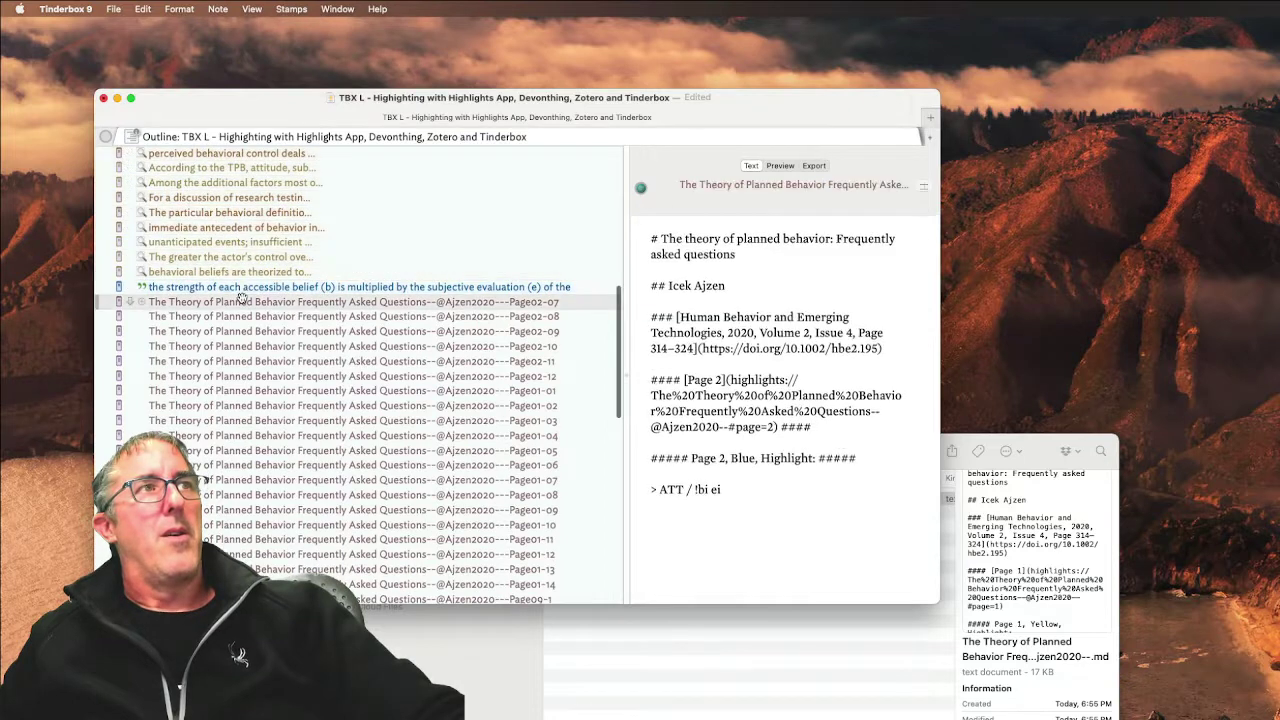
pyautogui.scroll(-2, 240, 301)
pyautogui.keyDown('shift'); pyautogui.click(238, 307); pyautogui.keyUp('shift')
pyautogui.click(291, 9)
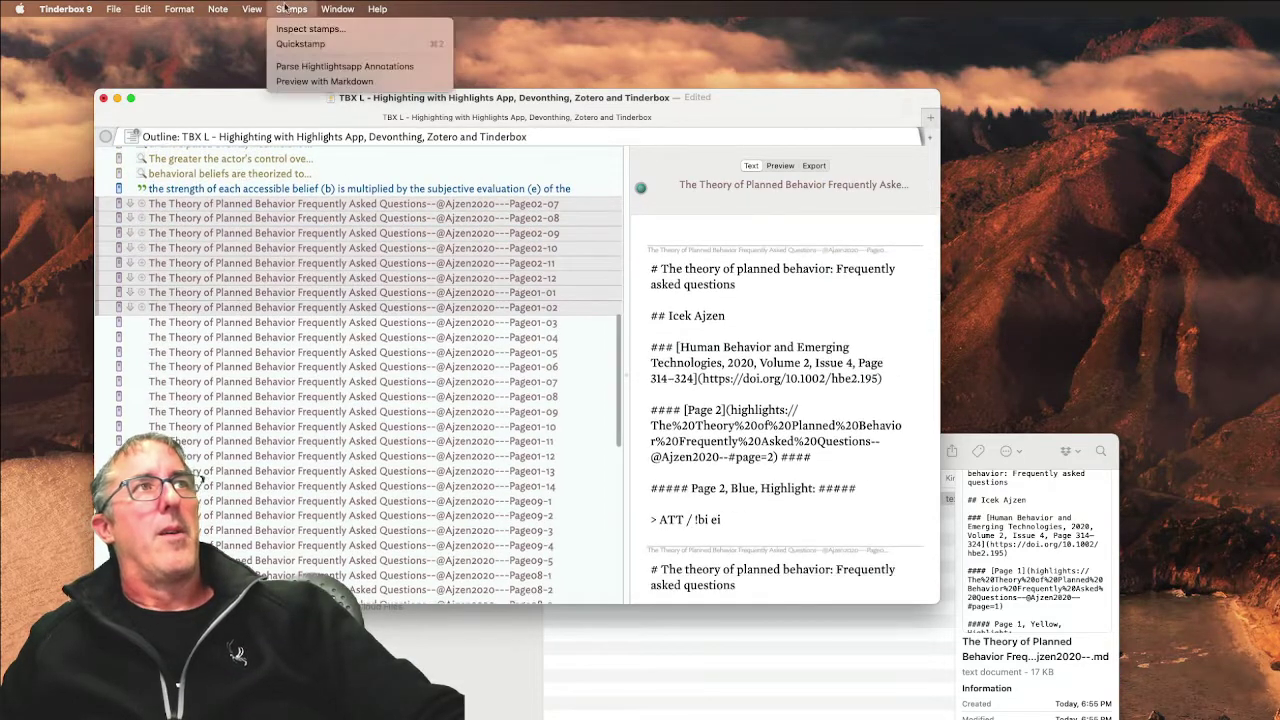
pyautogui.click(294, 66)
# Step: Apply the Parse Hightlightsapp Annotations stamp to the notes Page01-03 through Page01-11
pyautogui.scroll(-3, 183, 251)
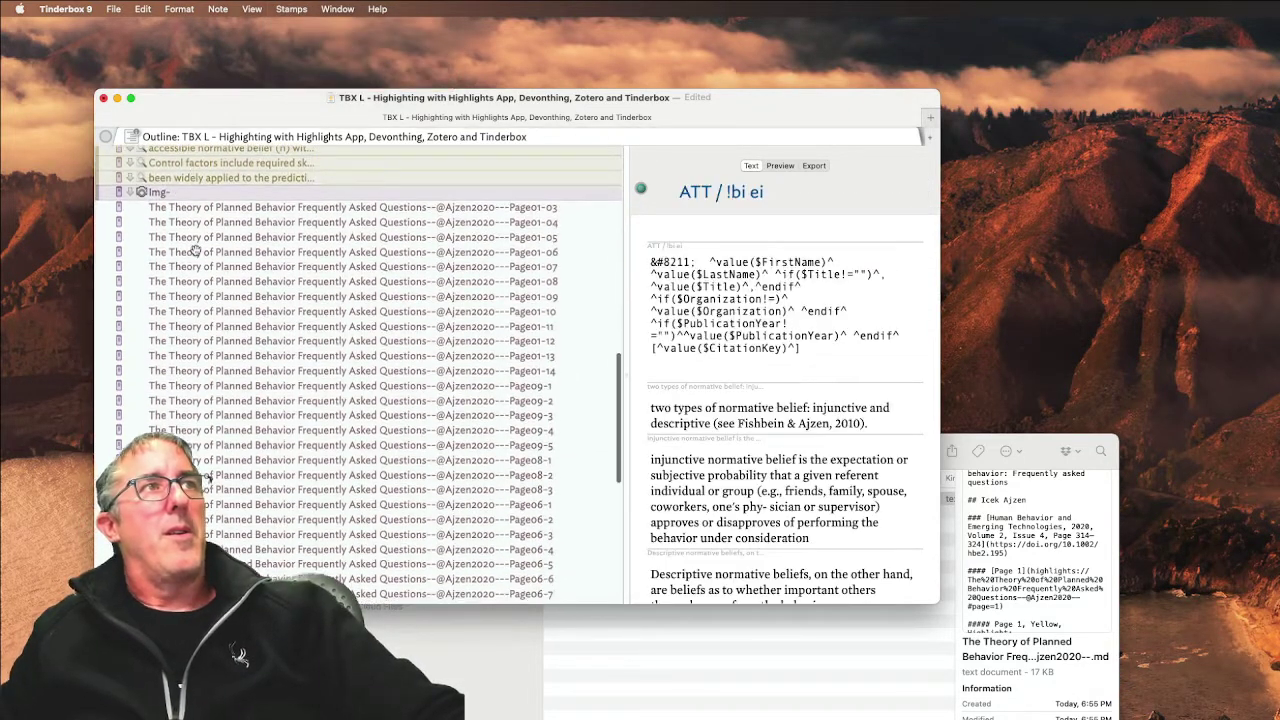
pyautogui.click(200, 205)
pyautogui.keyDown('shift'); pyautogui.click(200, 323); pyautogui.keyUp('shift')
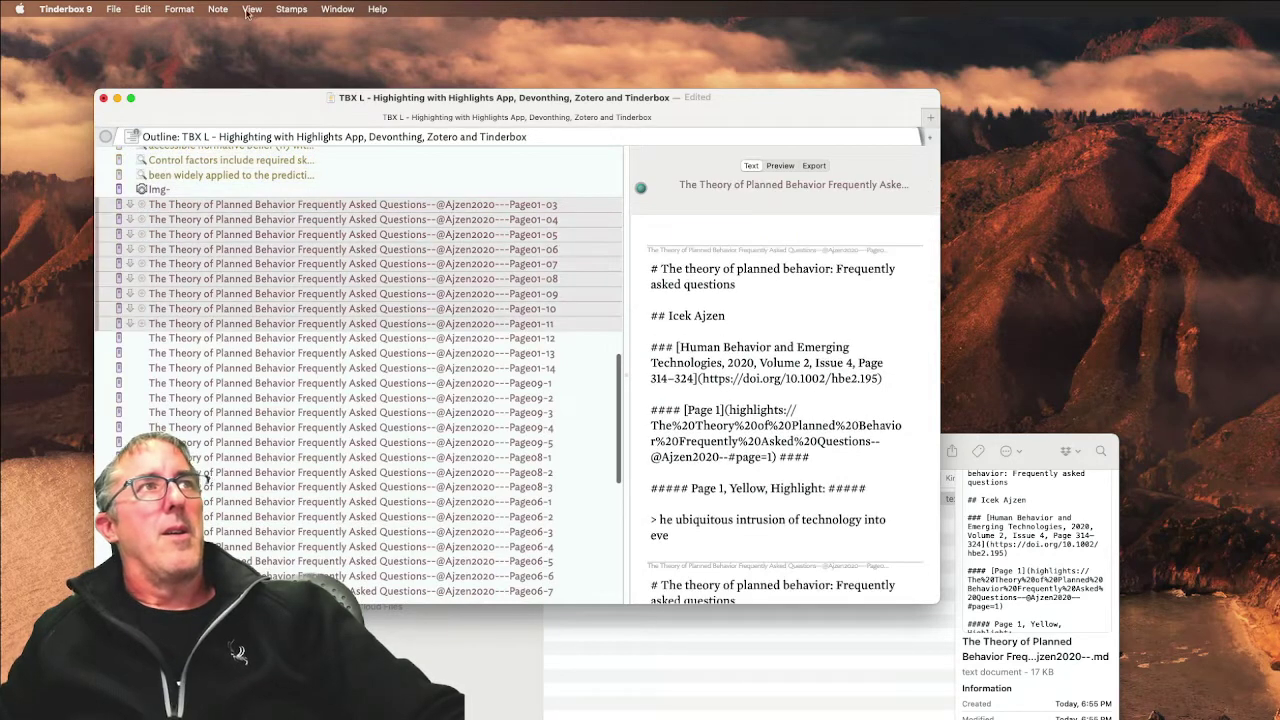
pyautogui.click(291, 9)
pyautogui.click(308, 66)
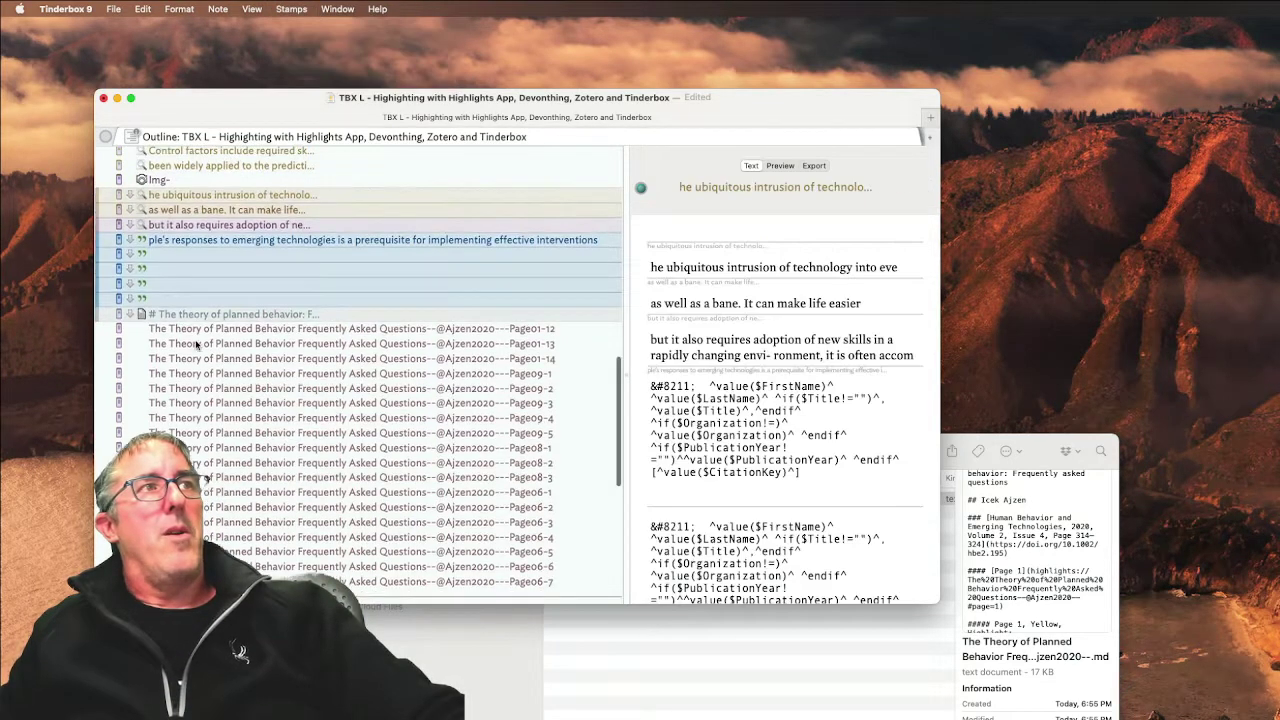
# Step: Run the Parse Hightlightsapp Annotations stamp on the notes from Page01-12 through Page08-1
pyautogui.scroll(-3, 185, 230)
pyautogui.click(186, 222)
pyautogui.keyDown('shift'); pyautogui.click(204, 340); pyautogui.keyUp('shift')
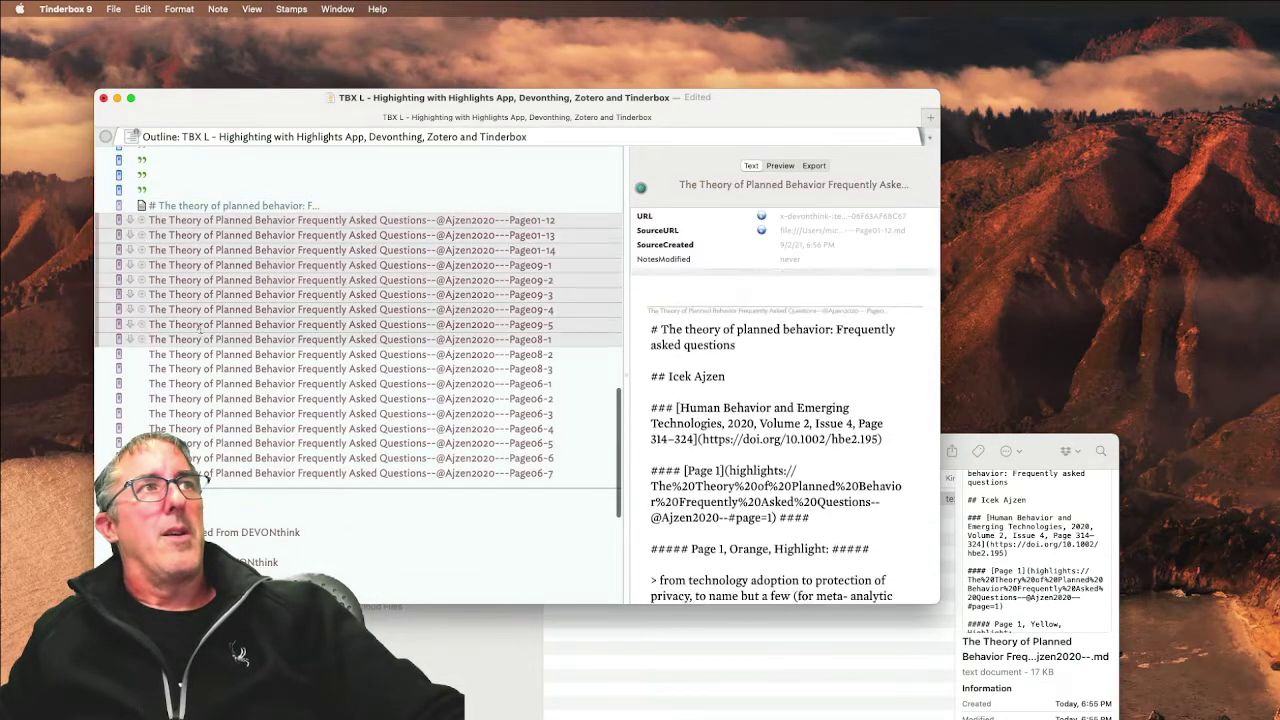
pyautogui.click(291, 9)
pyautogui.click(318, 67)
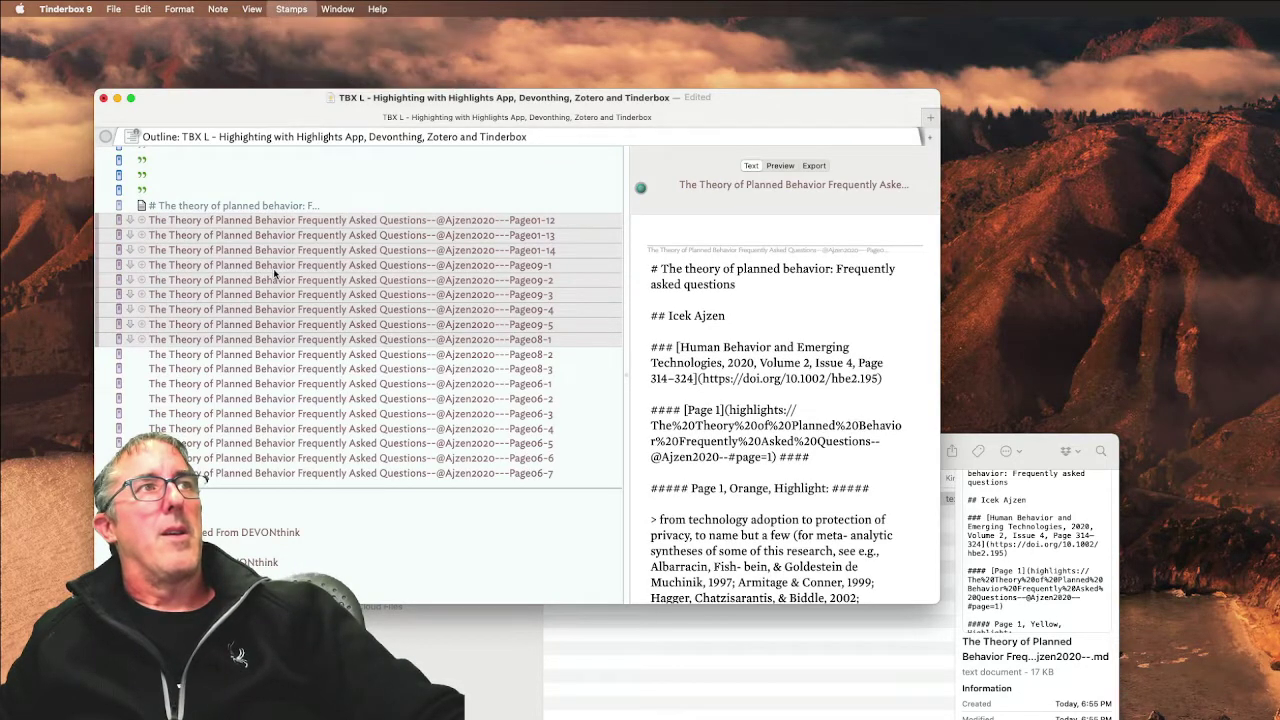
# Step: Apply the Parse Hightlightsapp Annotations stamp to the remaining notes, Page08-2 through Page06-7
pyautogui.click(248, 355)
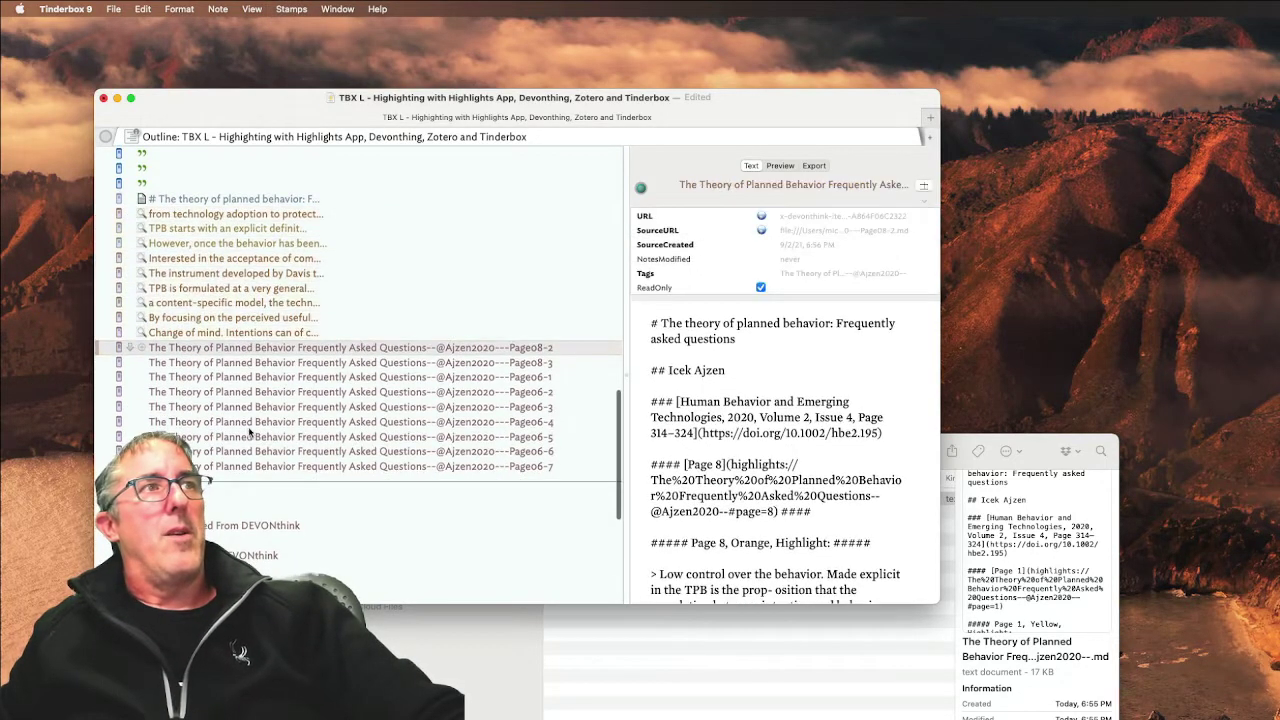
pyautogui.keyDown('shift'); pyautogui.click(250, 453); pyautogui.keyUp('shift')
pyautogui.click(291, 9)
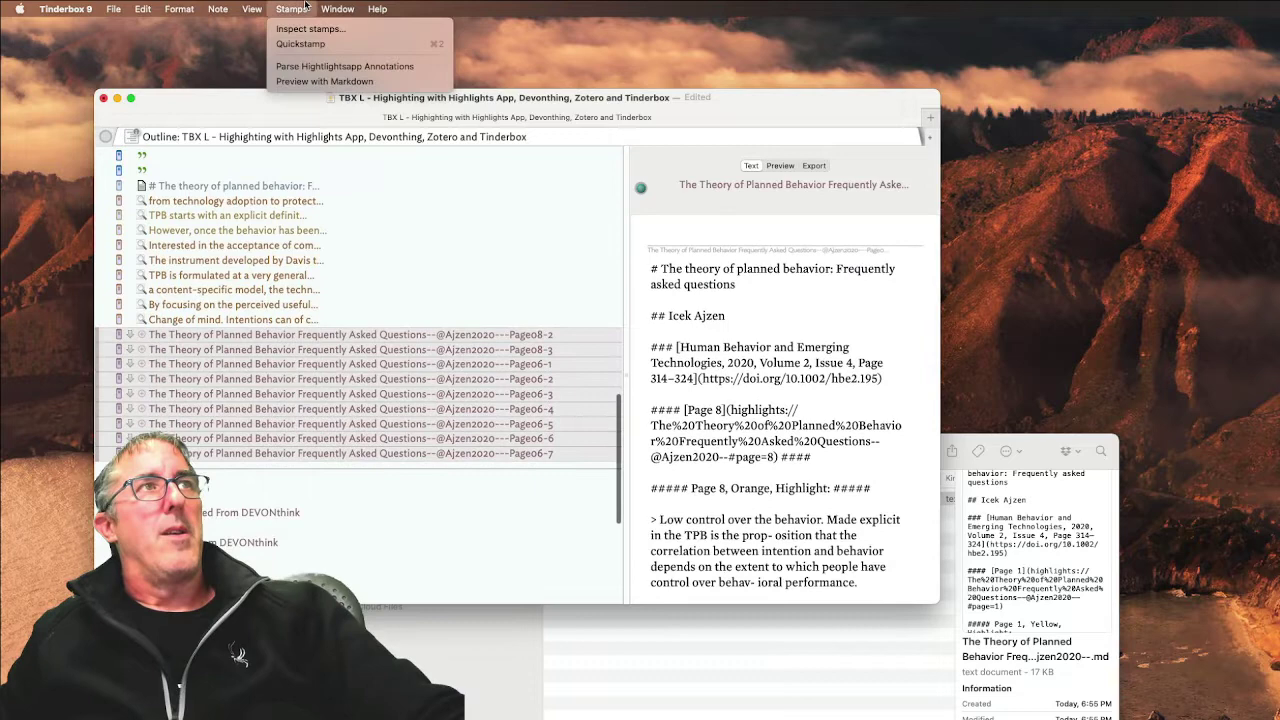
pyautogui.click(301, 65)
# Step: Review the parsed notes, checking the untitled quote notes and the attributes and text of the first two annotations under MyResearch
pyautogui.scroll(5, 254, 176)
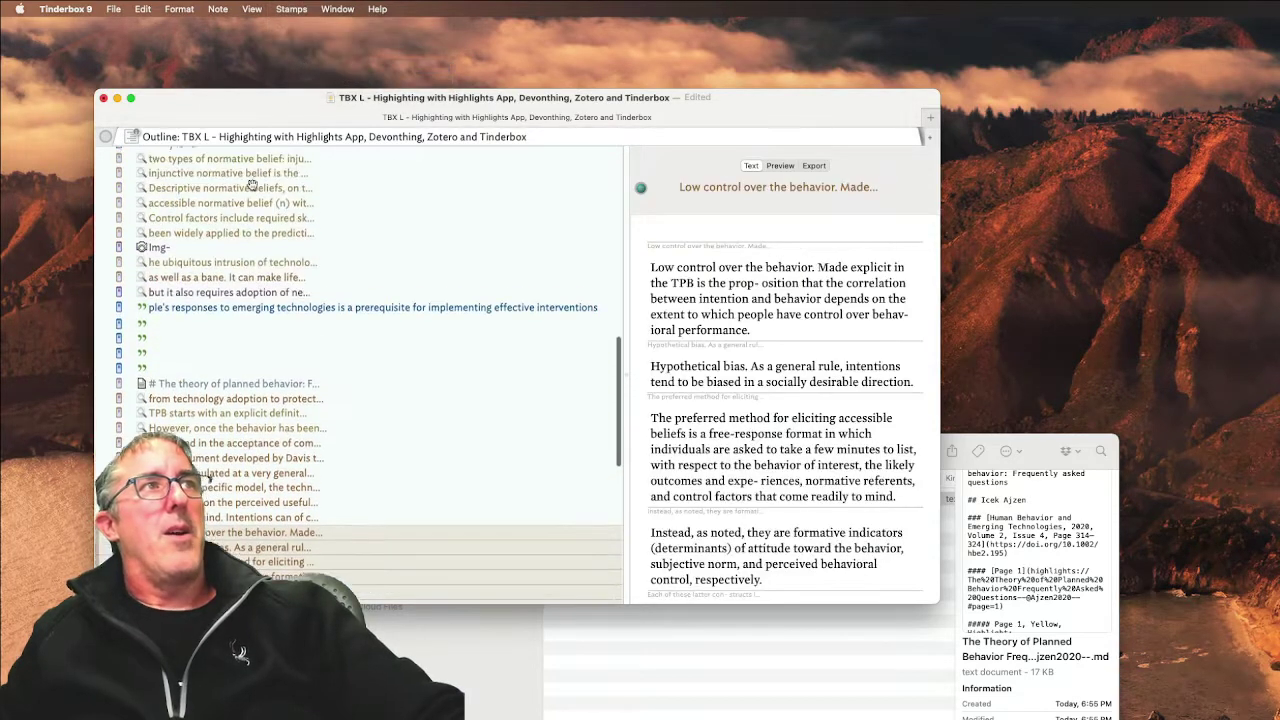
pyautogui.click(178, 399)
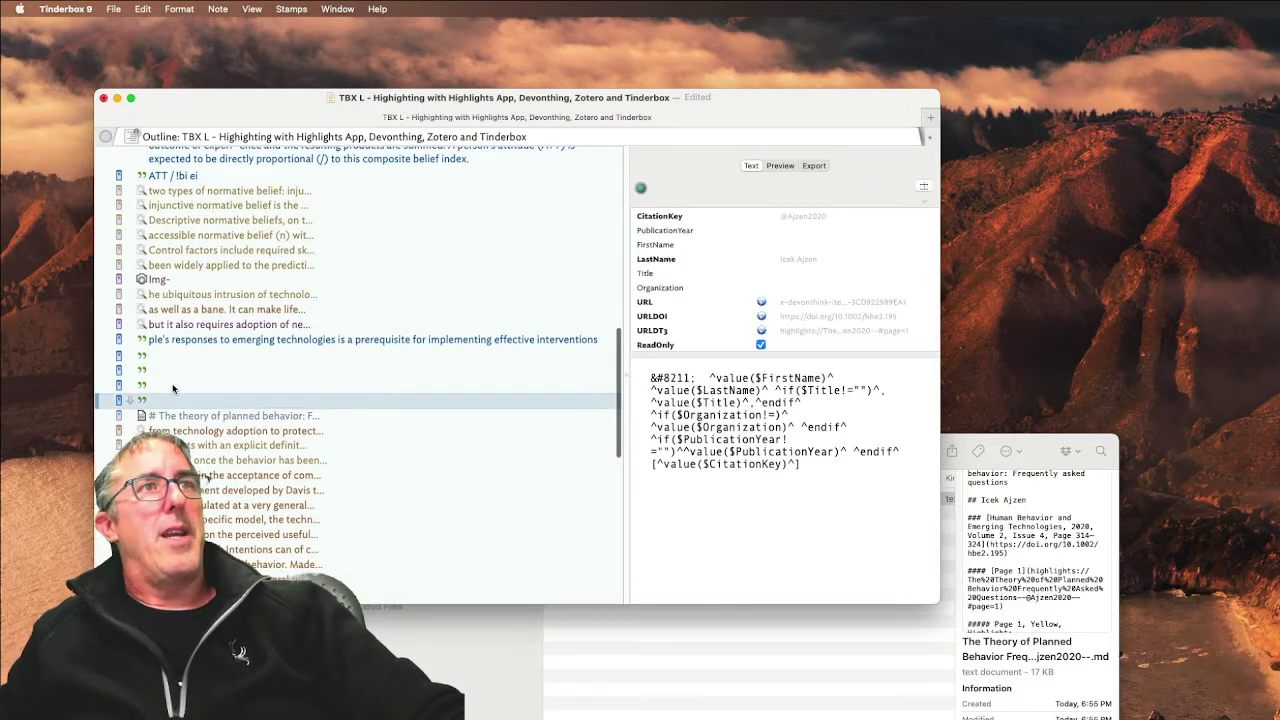
pyautogui.press('Up')
pyautogui.press('Up')
pyautogui.press('Up')
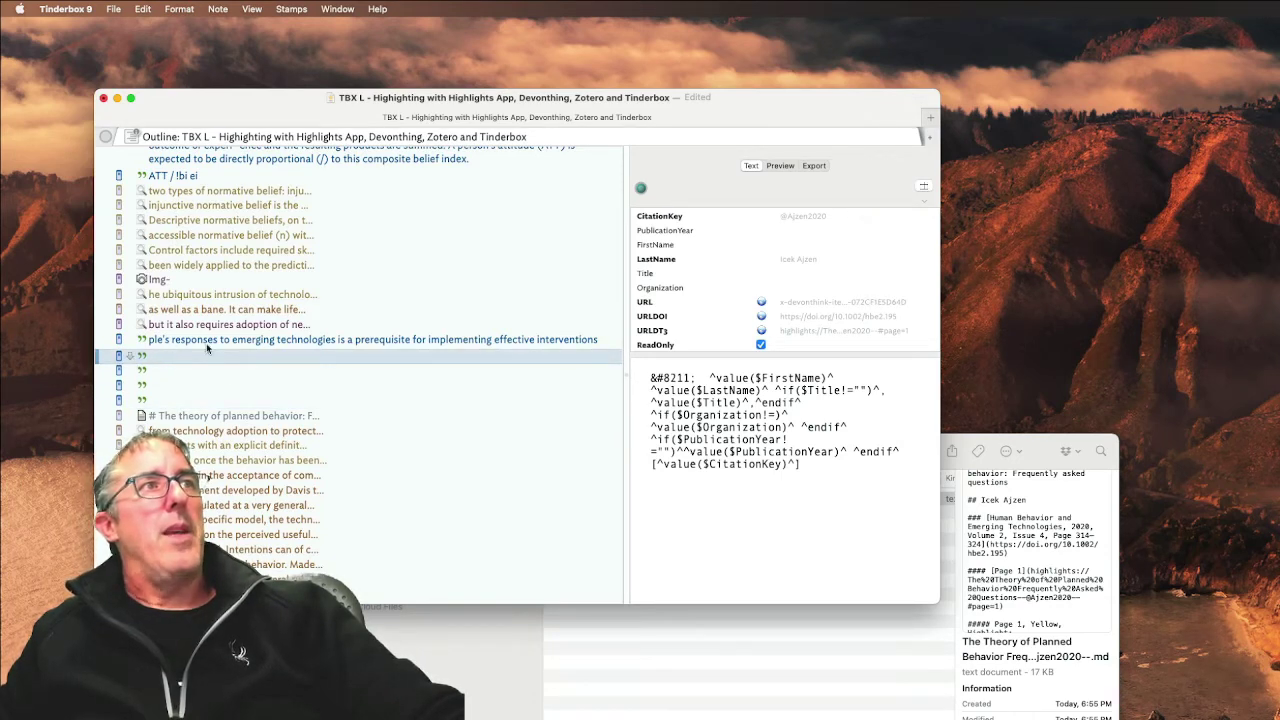
pyautogui.scroll(6, 387, 304)
pyautogui.scroll(6, 387, 304)
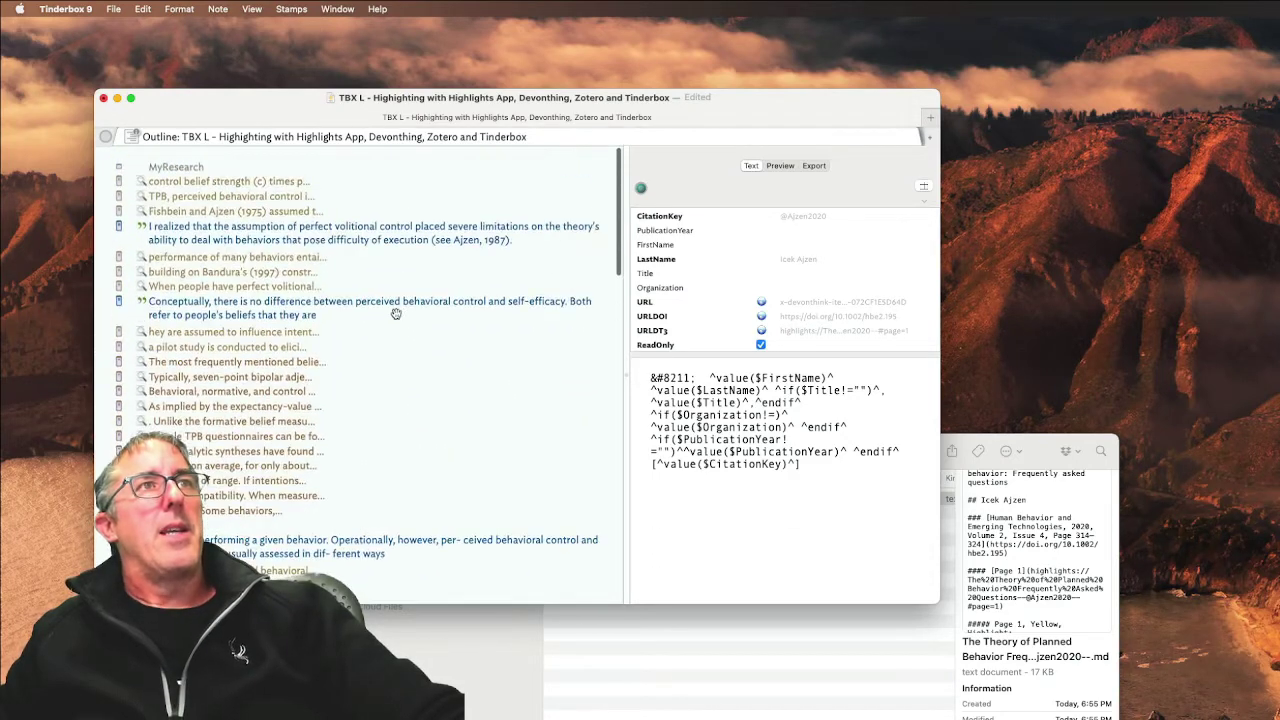
pyautogui.click(198, 191)
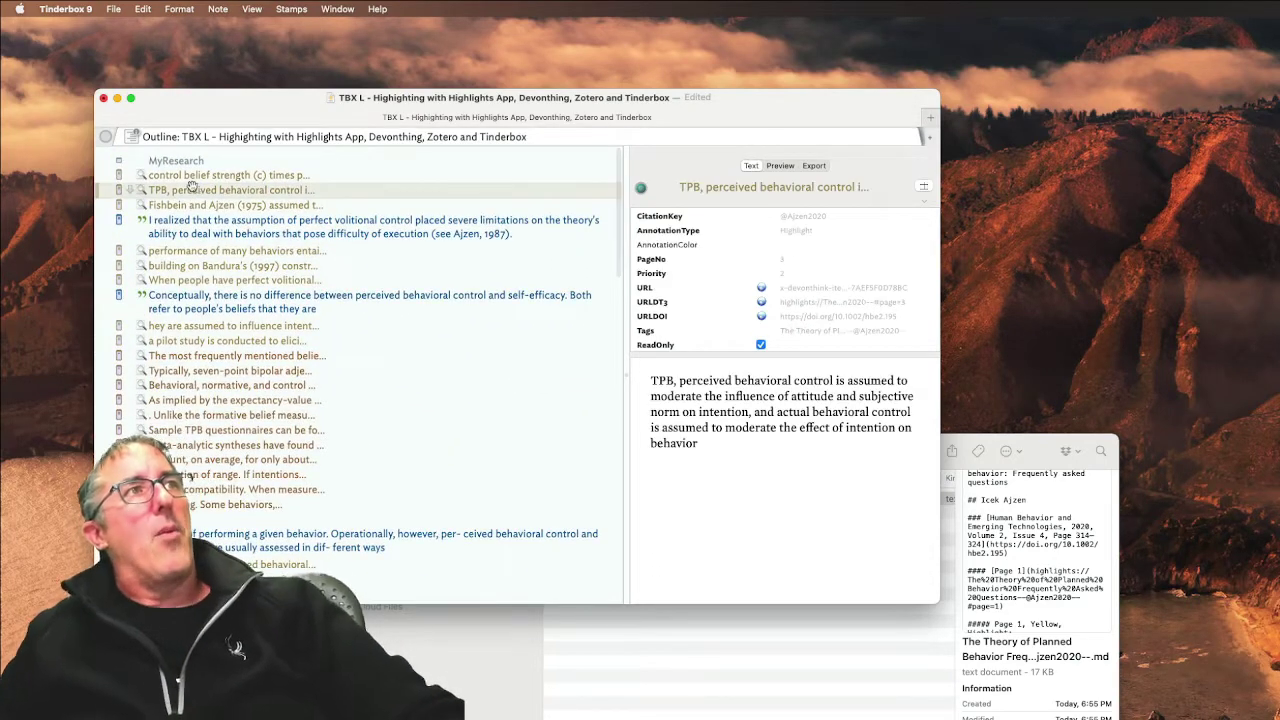
pyautogui.click(185, 177)
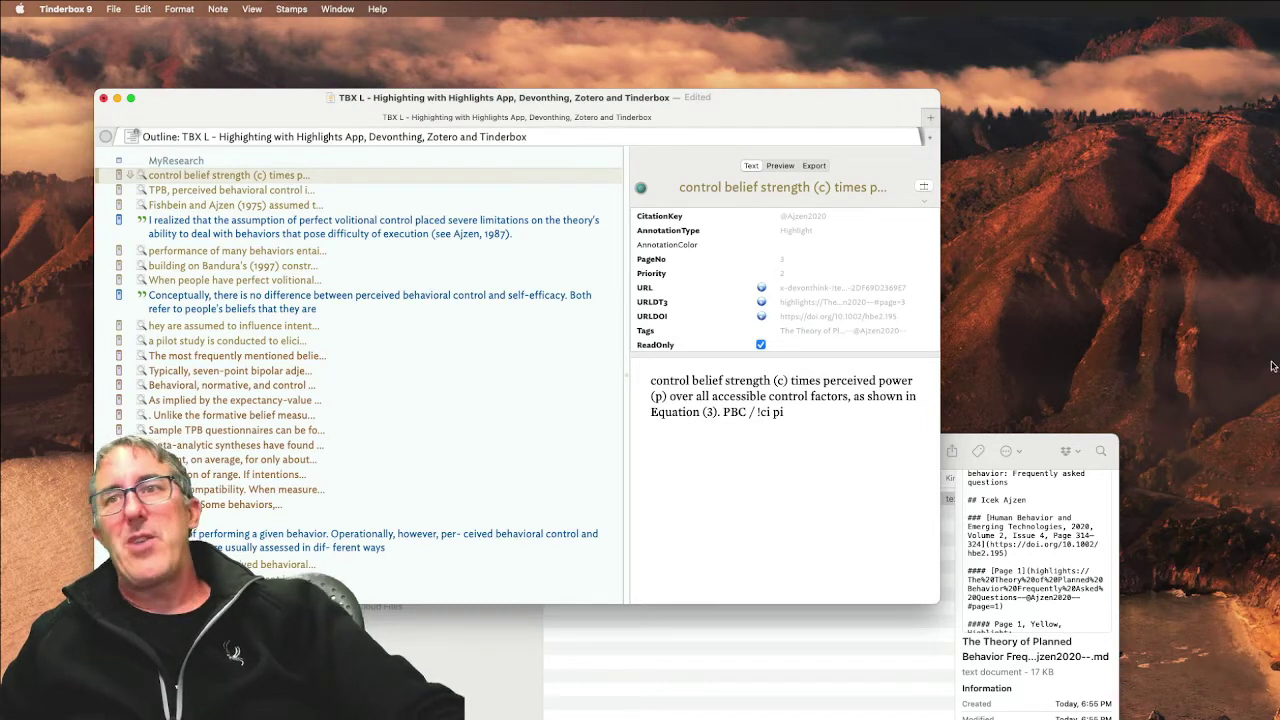
# Step: Switch briefly to Highlights, return to Tinderbox and examine the attributes of the "Instead, as noted, they are formati..." annotation
pyautogui.press('super+Tab')
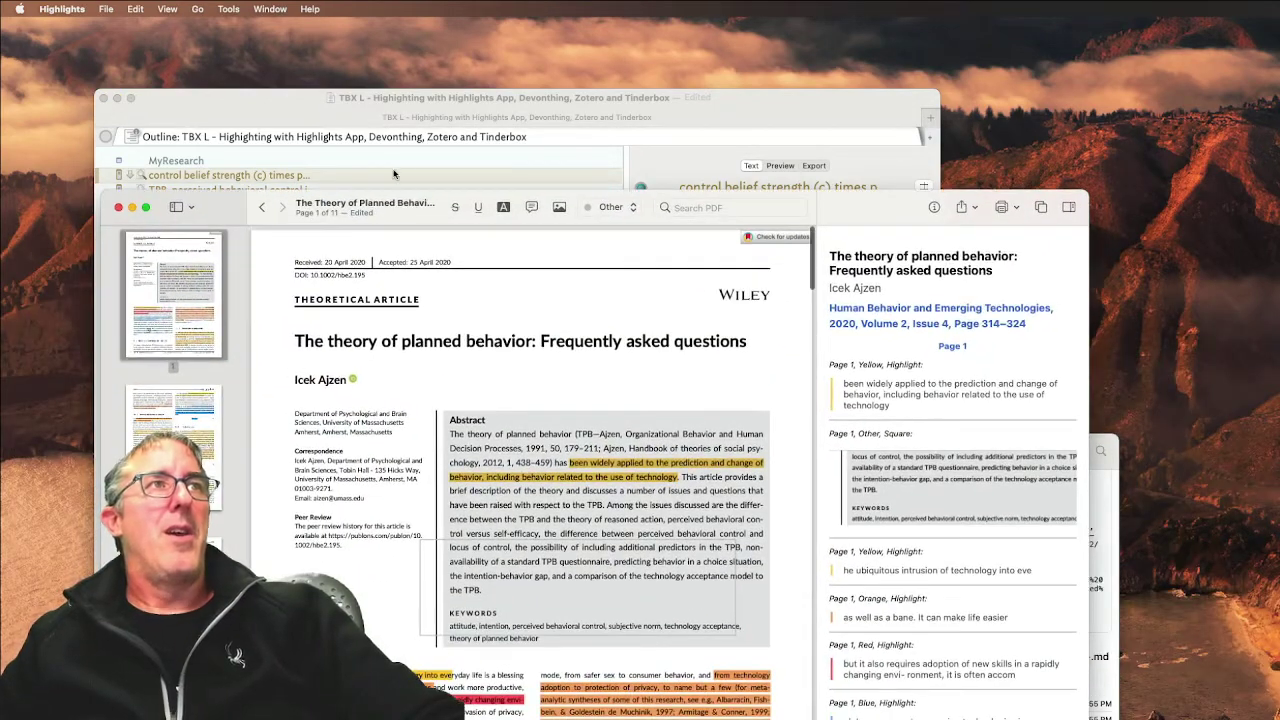
pyautogui.click(362, 118)
pyautogui.scroll(-20, 320, 400)
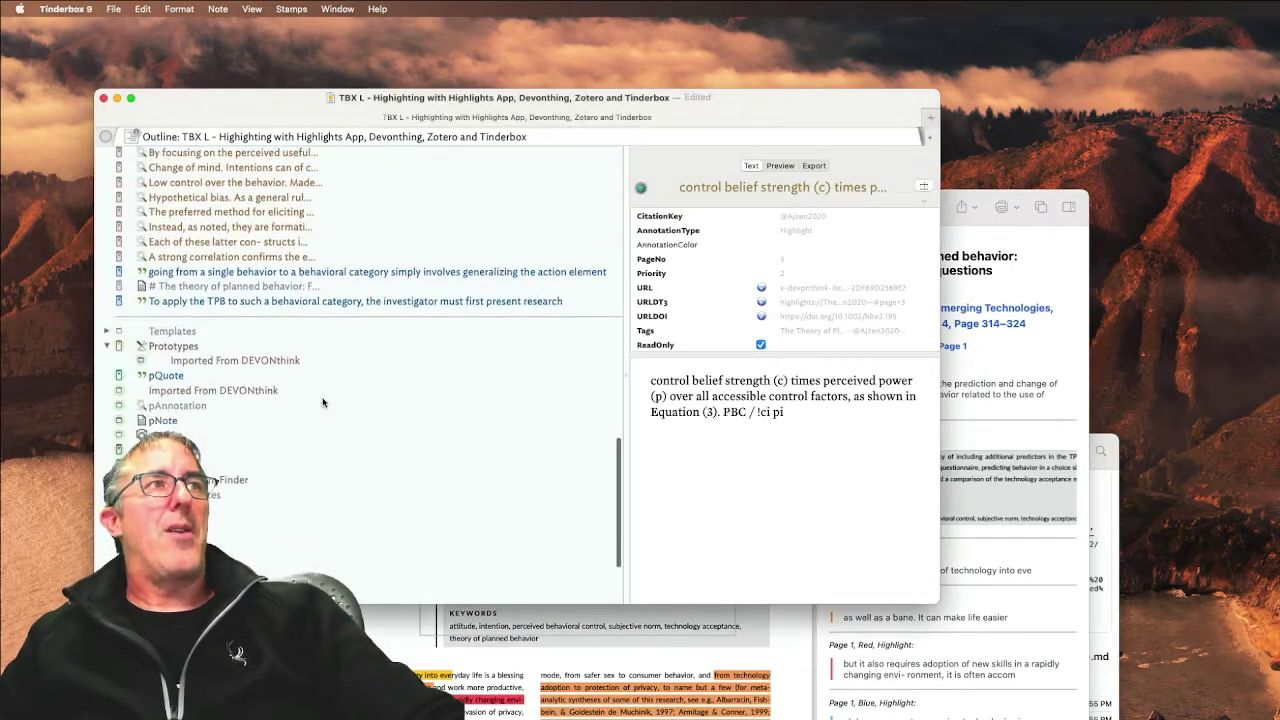
pyautogui.click(257, 332)
pyautogui.scroll(-2, 595, 490)
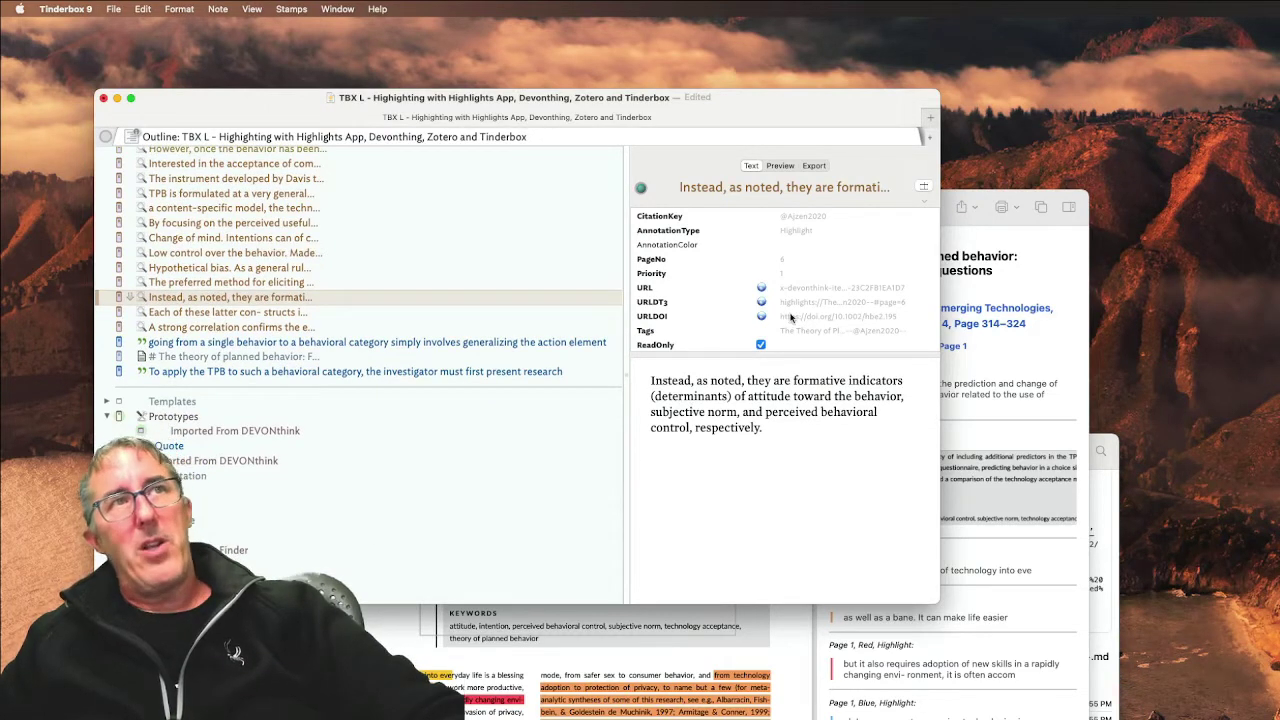
# Step: Follow the URLDT3 links of the "Instead, as noted" annotation and the "strength of each accessible belief" quote into Highlights, returning to Tinderbox each time
pyautogui.click(761, 302)
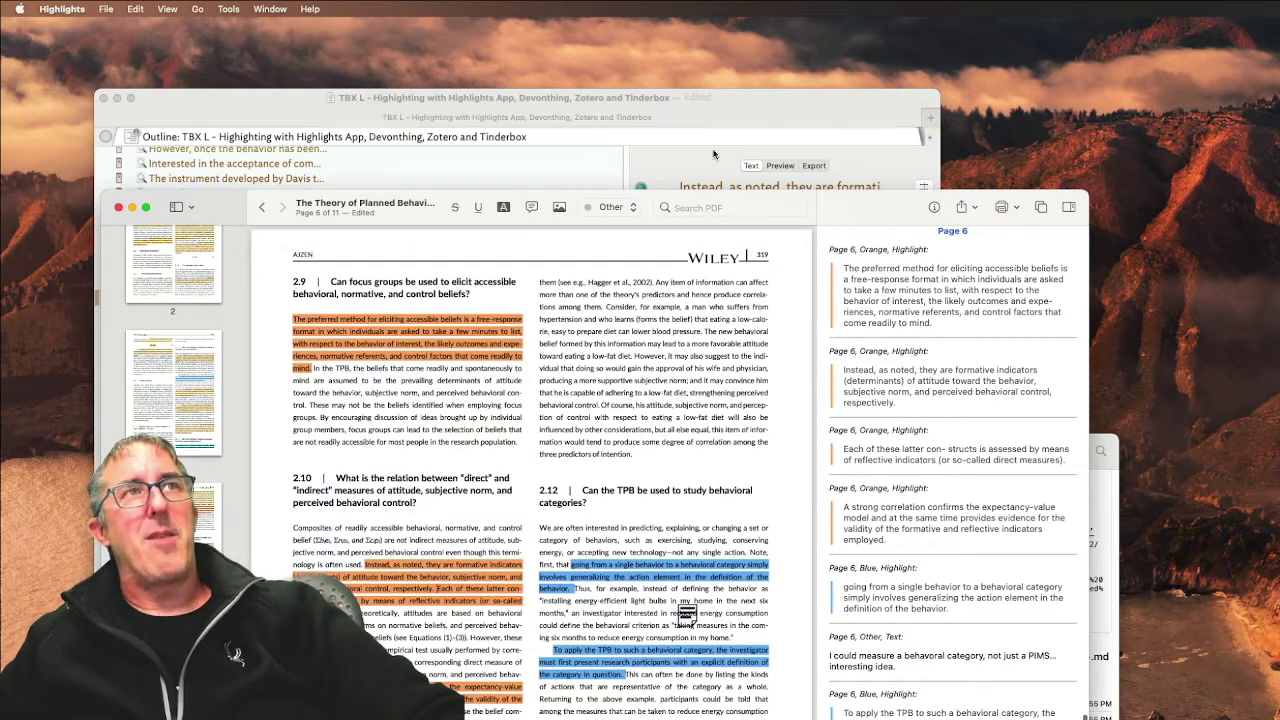
pyautogui.click(704, 160)
pyautogui.scroll(5, 205, 270)
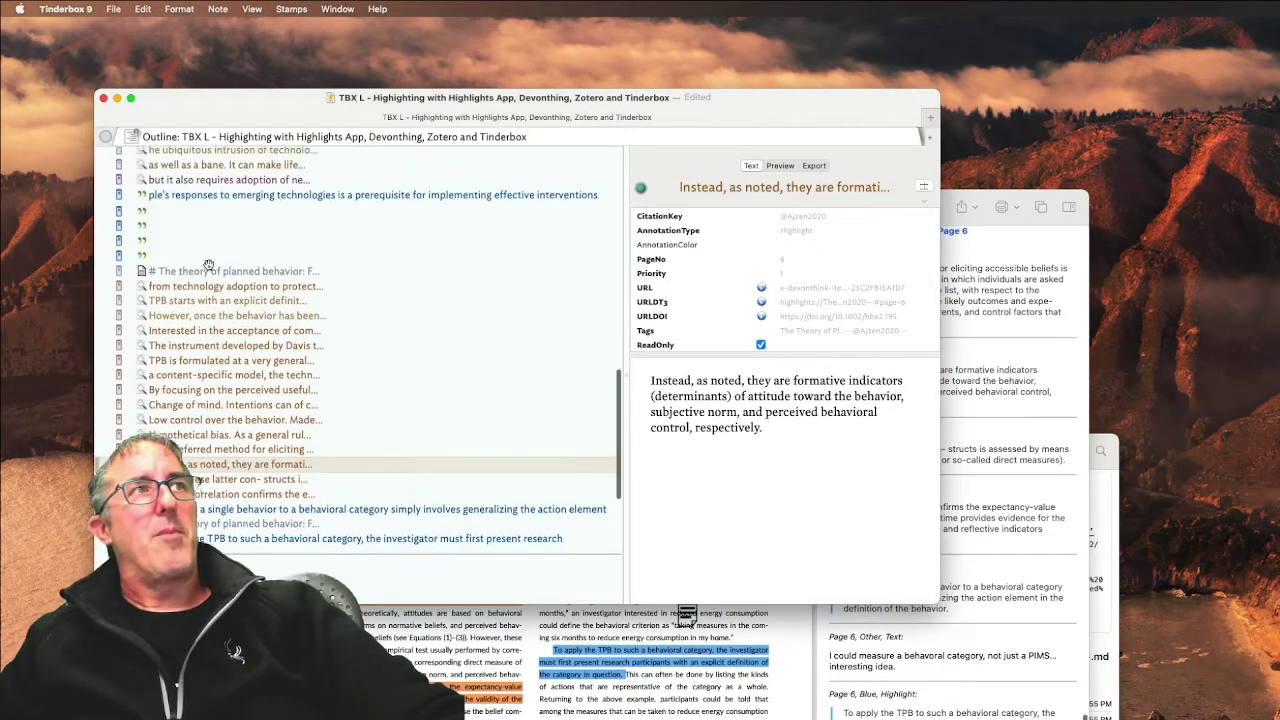
pyautogui.click(214, 250)
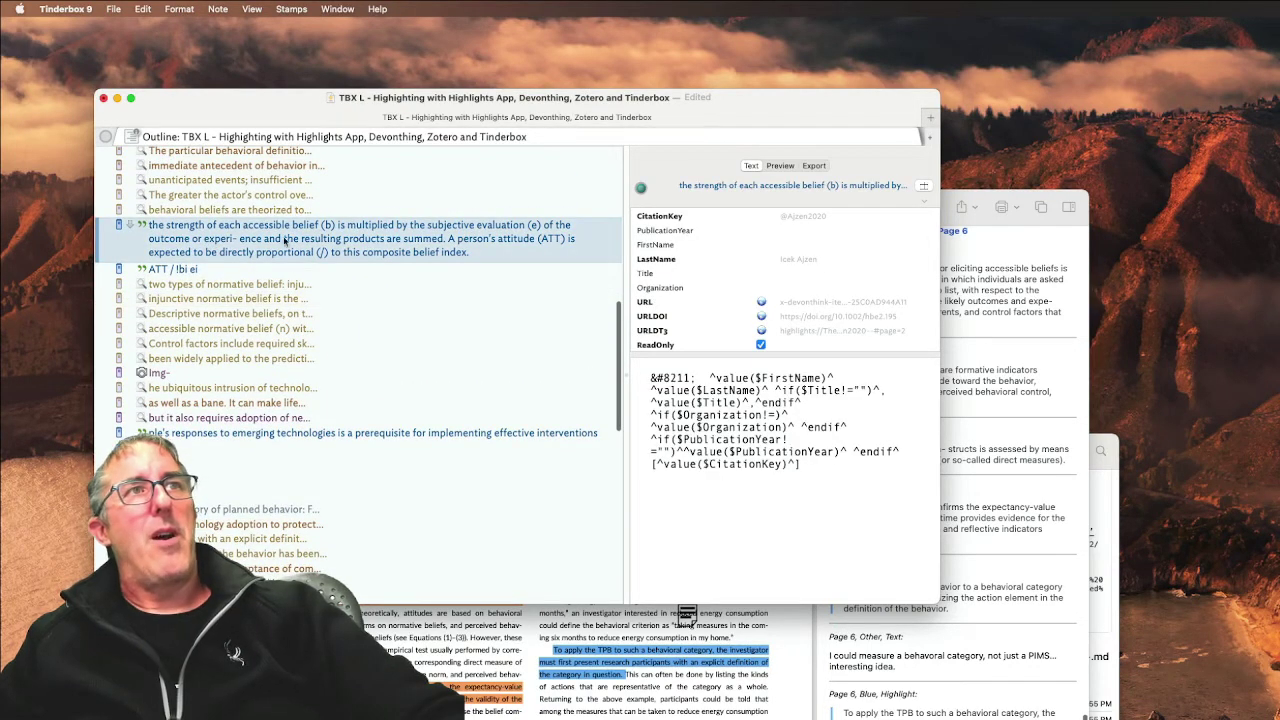
pyautogui.click(761, 333)
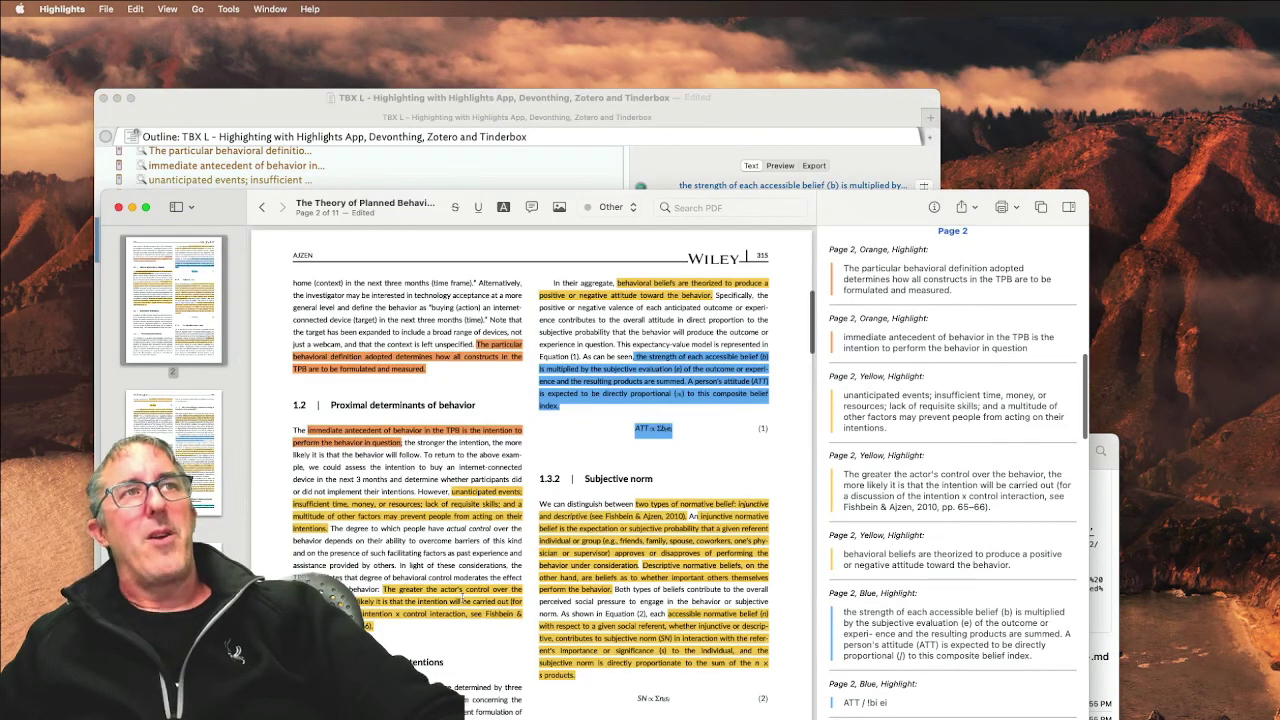
pyautogui.click(635, 170)
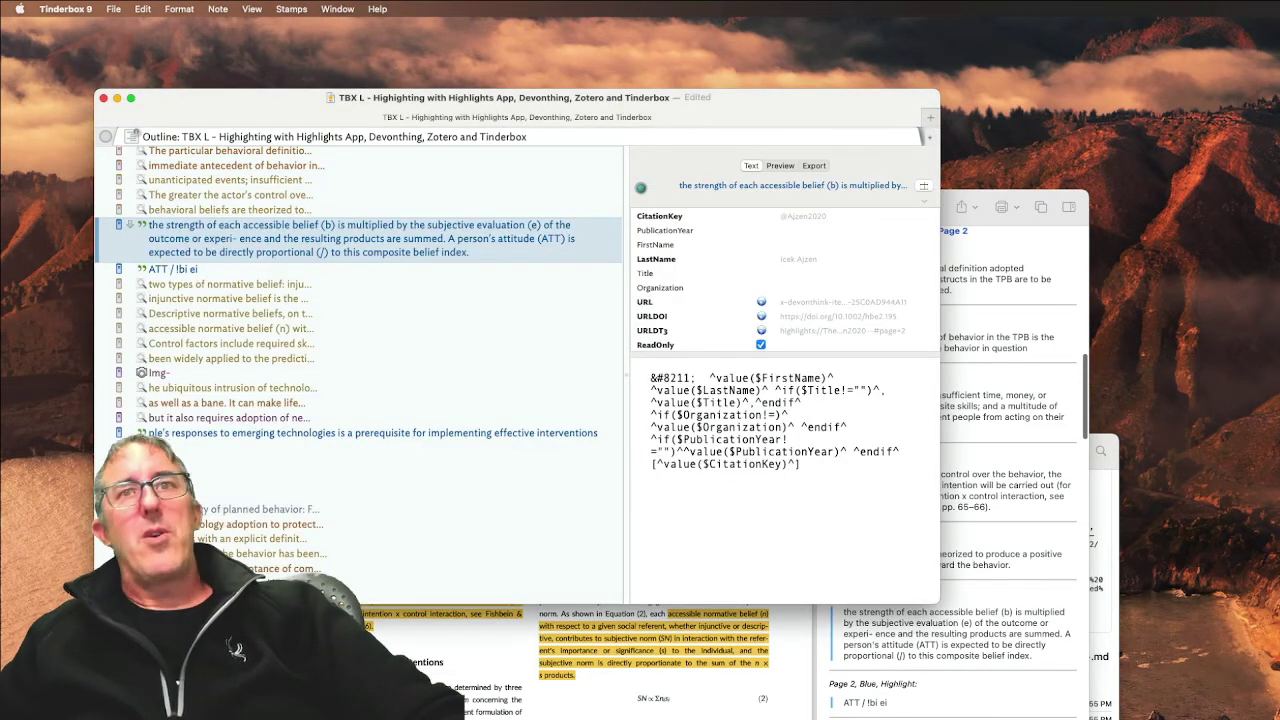
# Step: Follow the "strength of each accessible belief" quote's URLDOI link to the article's Wiley Online Library page in Chrome, and return to Tinderbox
pyautogui.press('super+Tab')
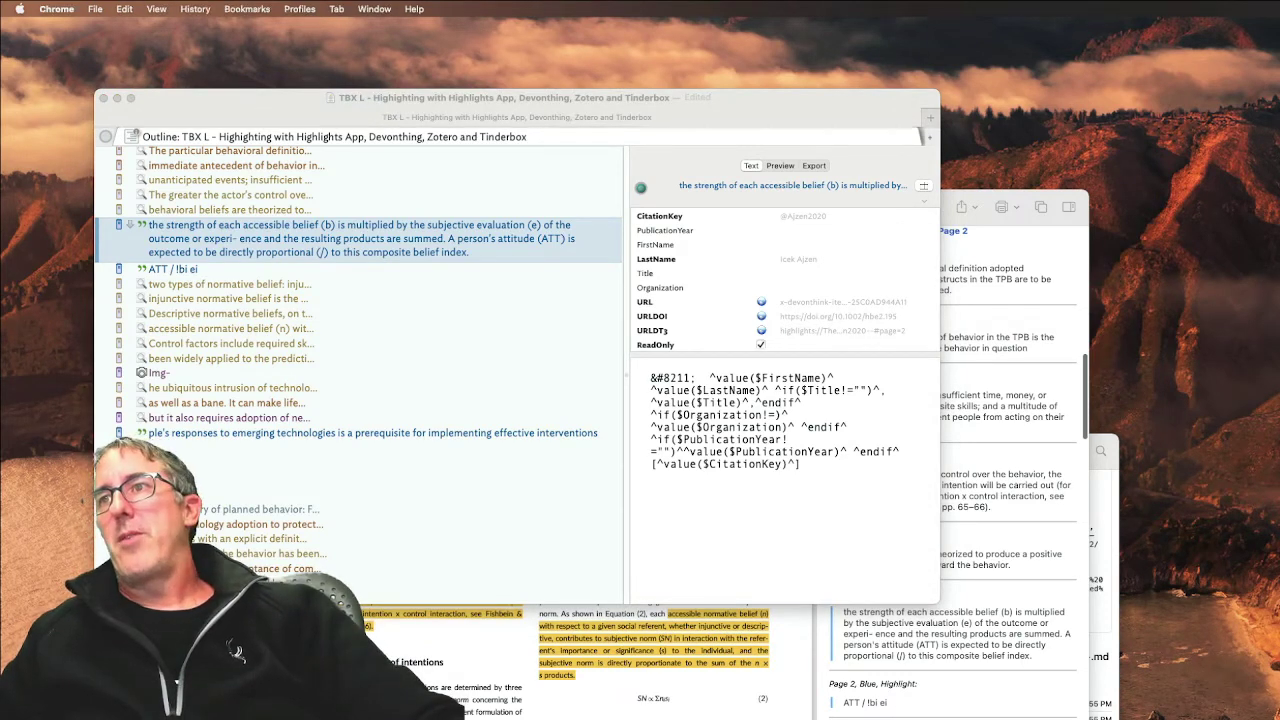
pyautogui.click(535, 257)
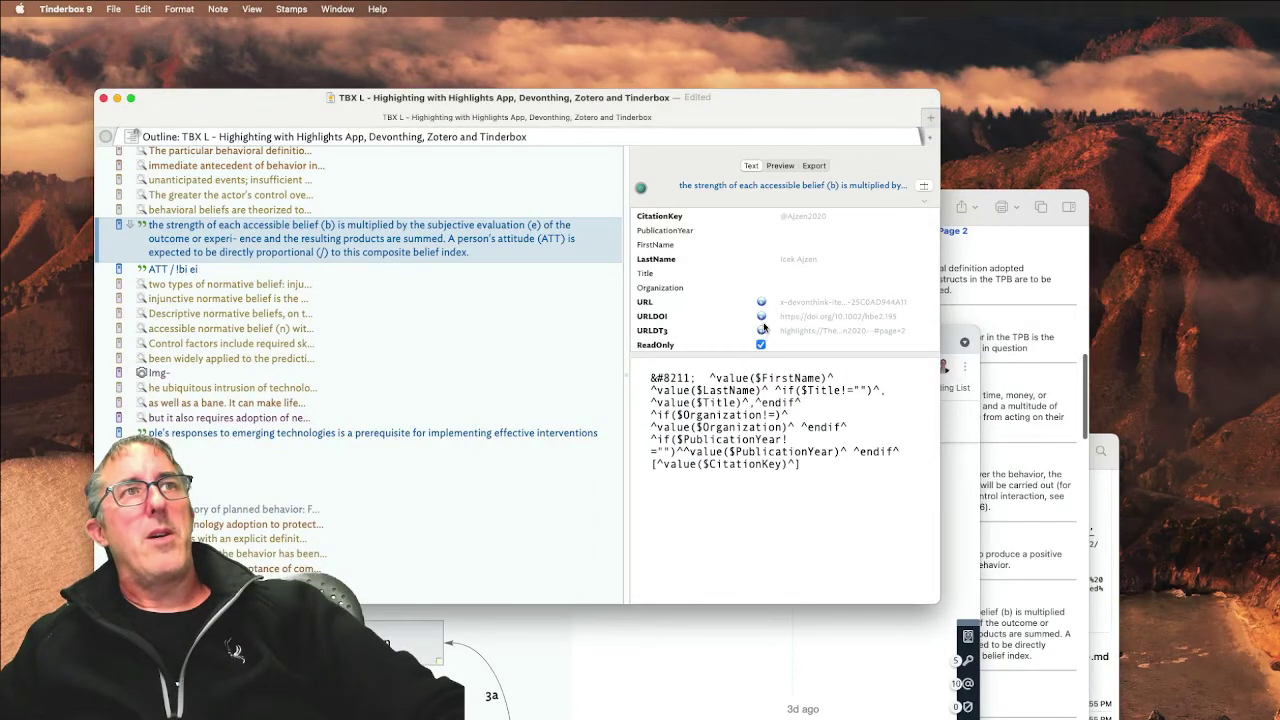
pyautogui.click(762, 317)
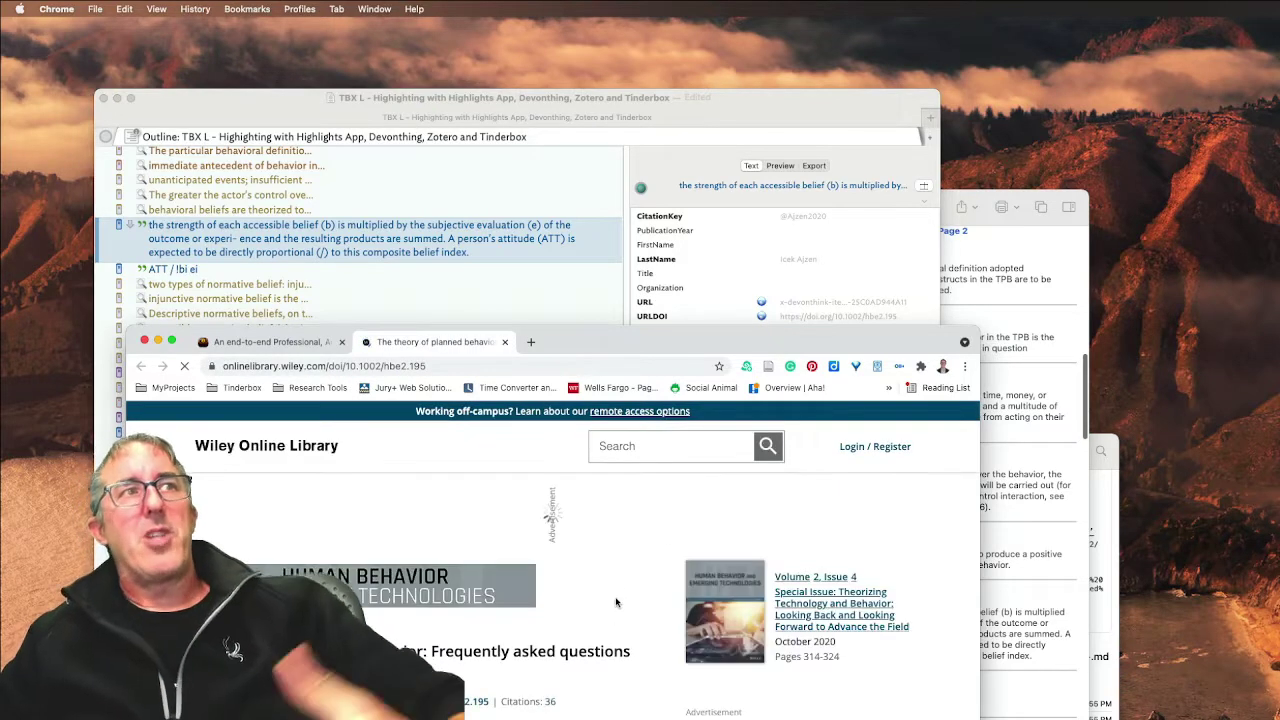
pyautogui.click(833, 311)
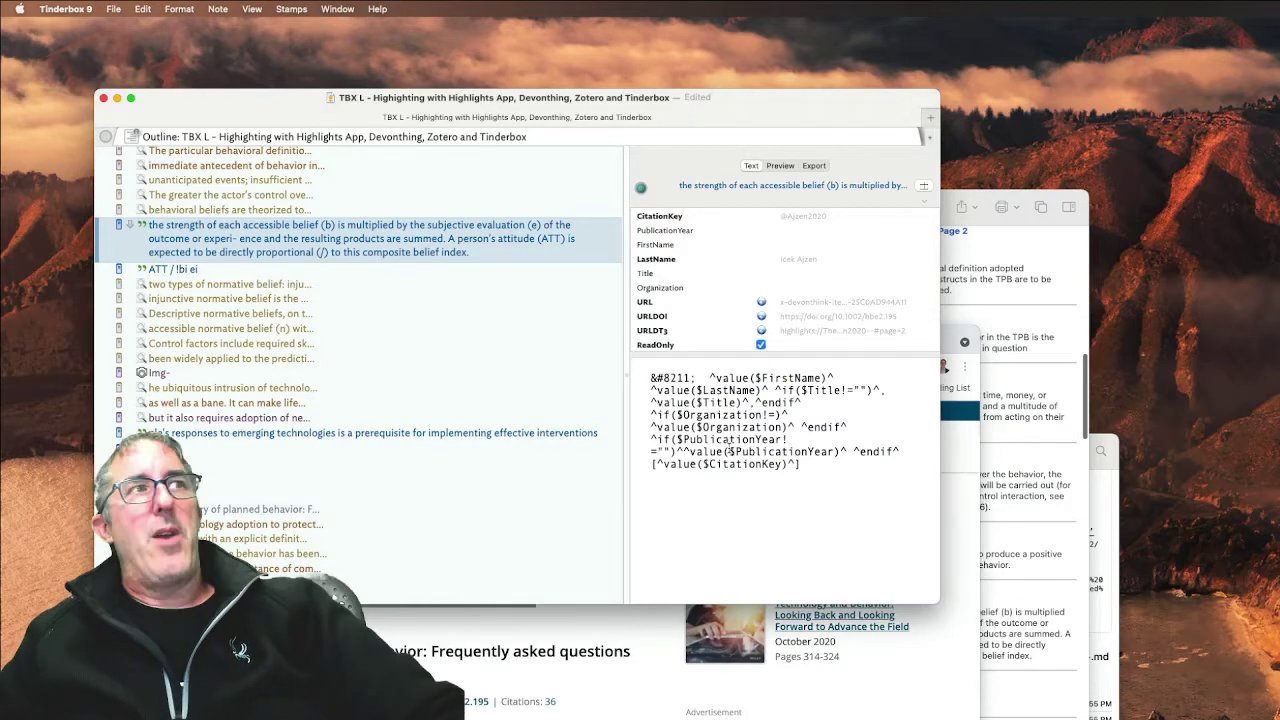
# Step: Review the attributes and text of the MyResearch annotations from "The most frequently mentioned belie..." through "Lack of compatibility. When measure..."
pyautogui.scroll(5, 532, 513)
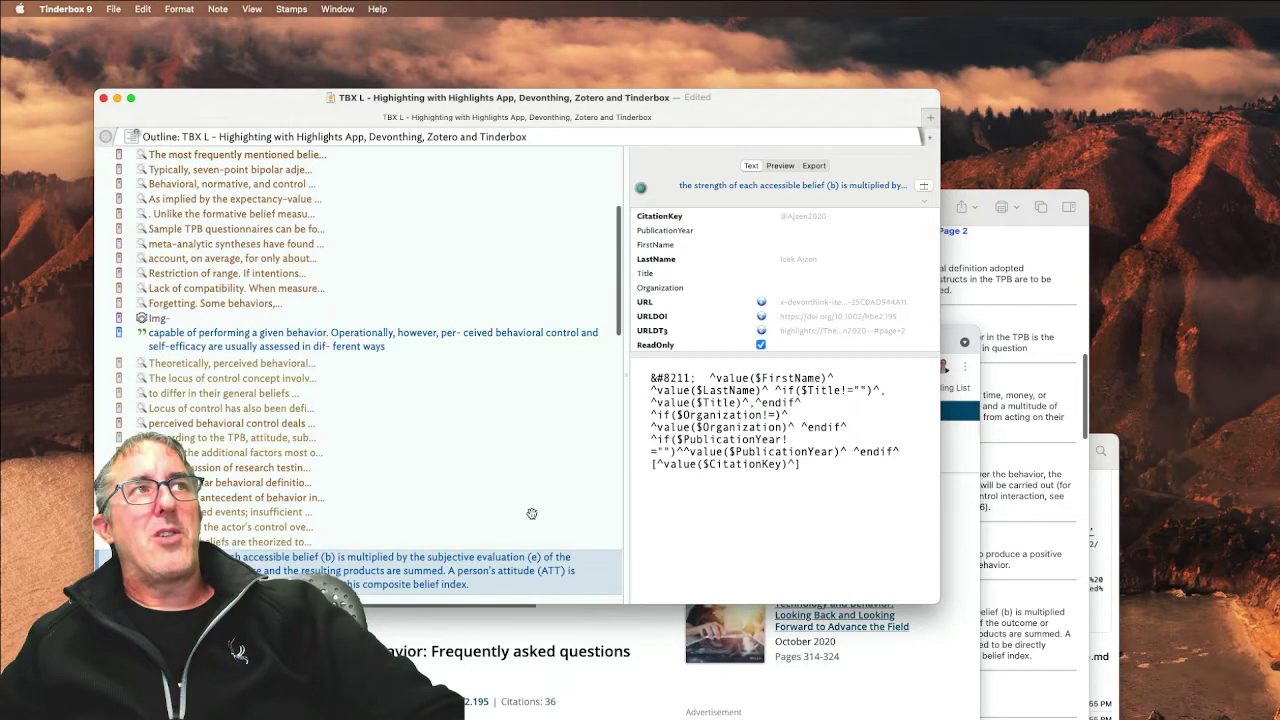
pyautogui.scroll(3, 532, 513)
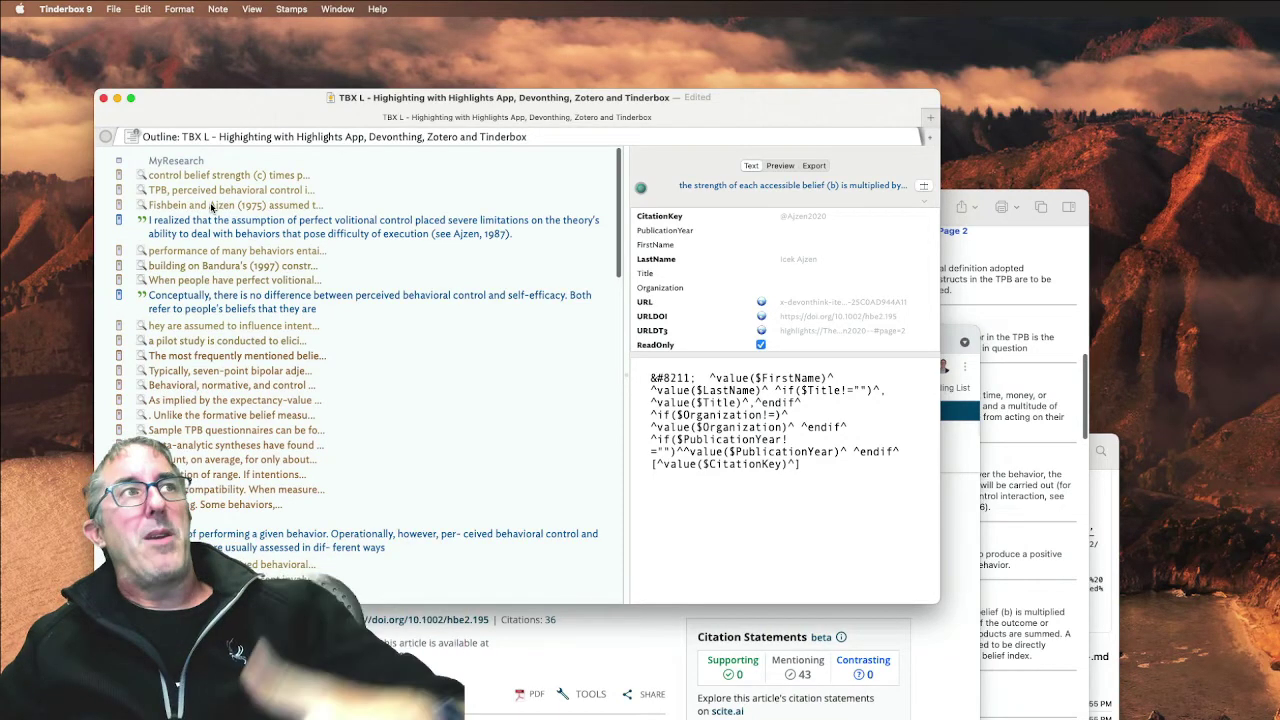
pyautogui.click(203, 357)
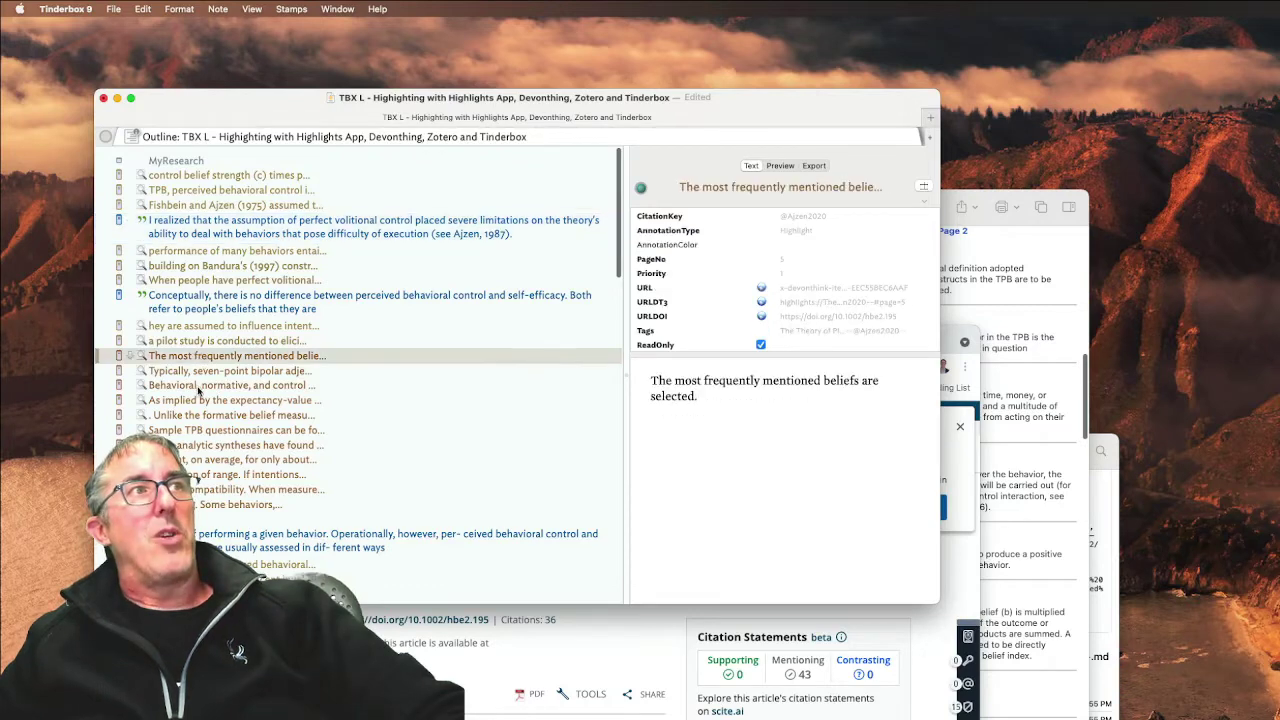
pyautogui.press('Down')
pyautogui.press('Down')
pyautogui.press('Down')
pyautogui.press('Down')
pyautogui.press('Down')
pyautogui.press('Down')
pyautogui.press('Down')
pyautogui.press('Down')
pyautogui.press('Down')
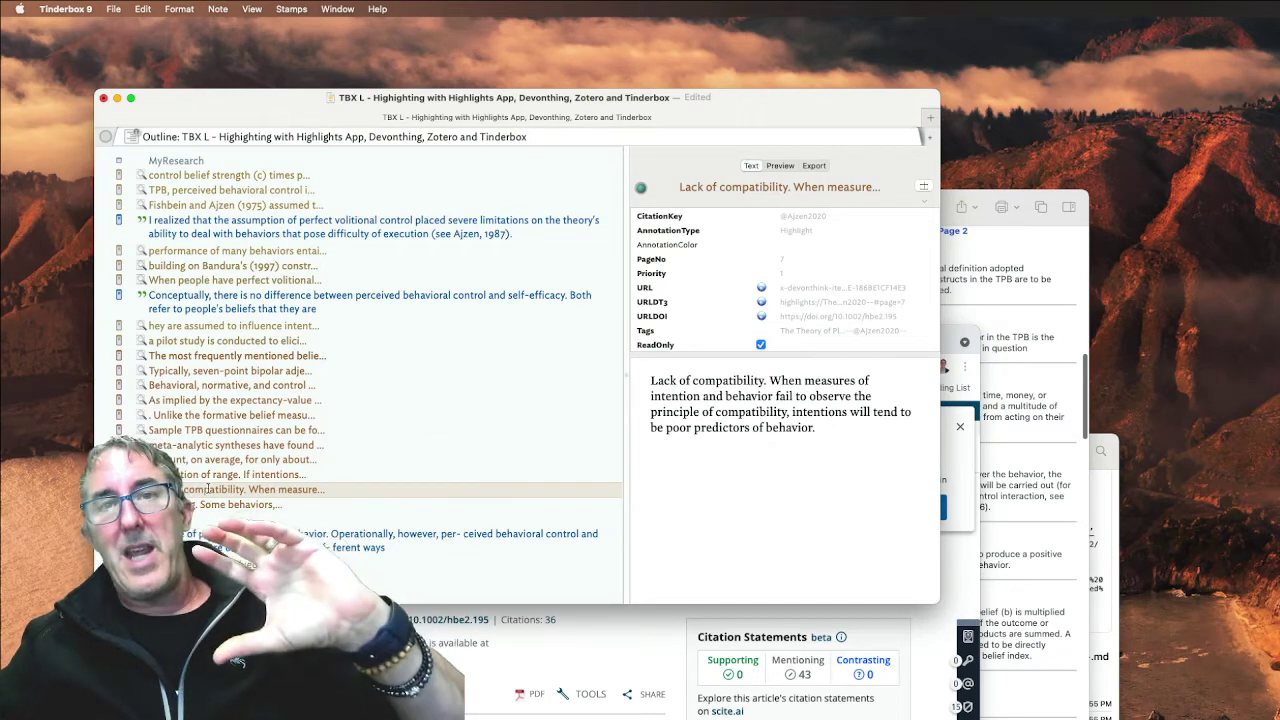
pyautogui.scroll(1, 268, 389)
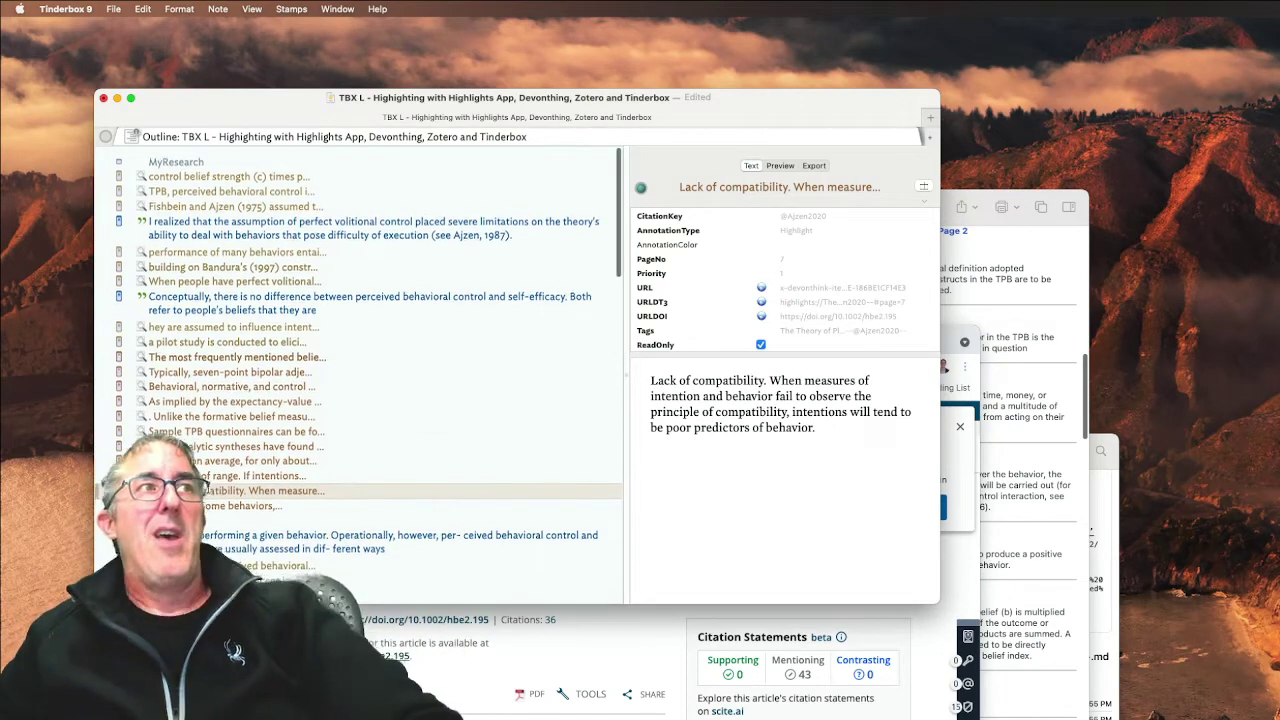